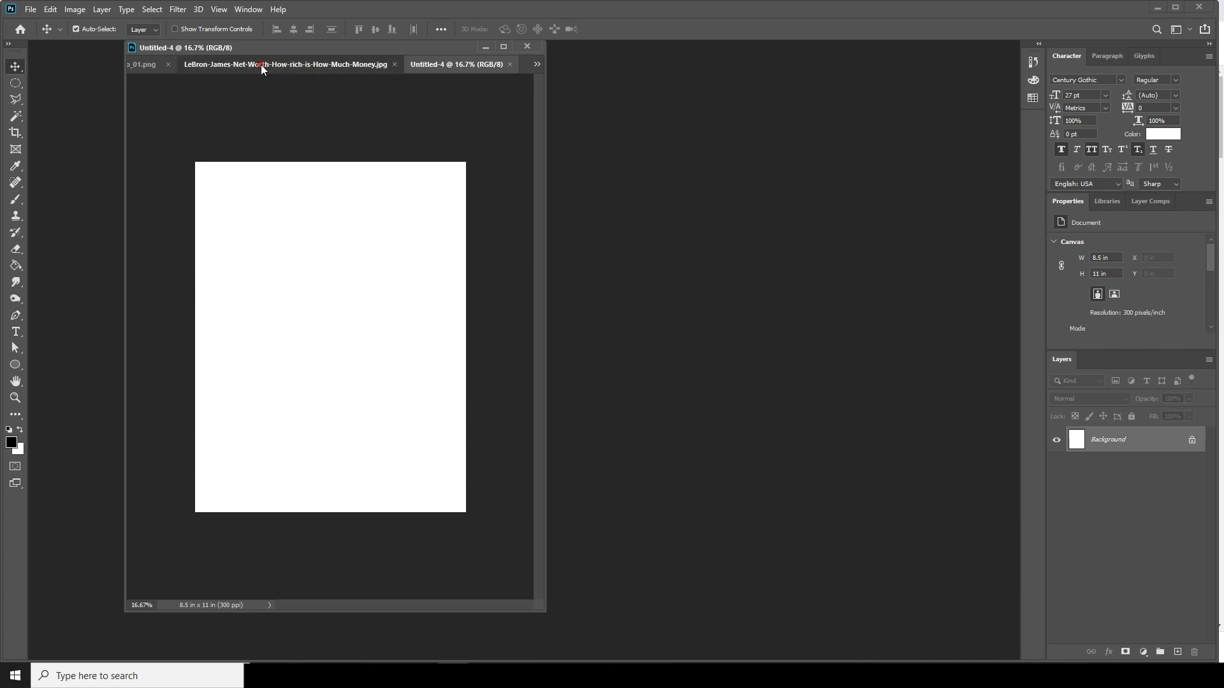
# Copy the LeBron James photo and the stephen-curry.jpg photo onto the blank Untitled-4 page as separate layers.
pyautogui.moveTo(546, 237); pyautogui.dragTo(732, 290)
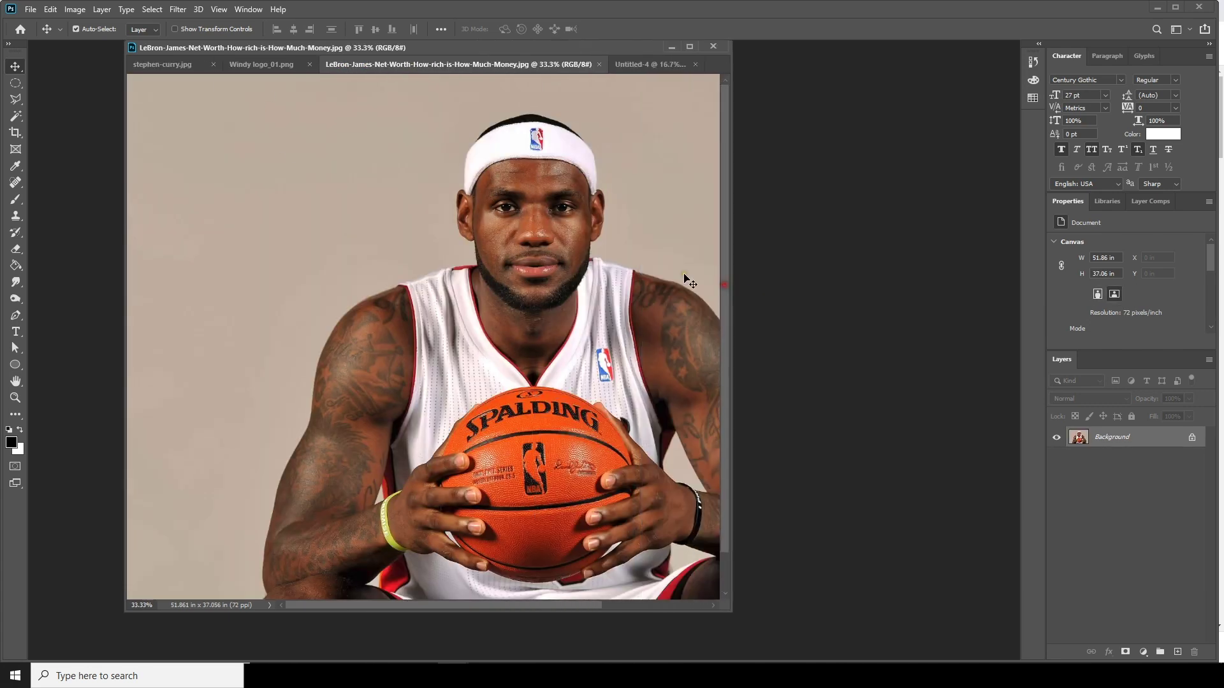
pyautogui.click(657, 64)
pyautogui.moveTo(657, 64); pyautogui.dragTo(453, 326)
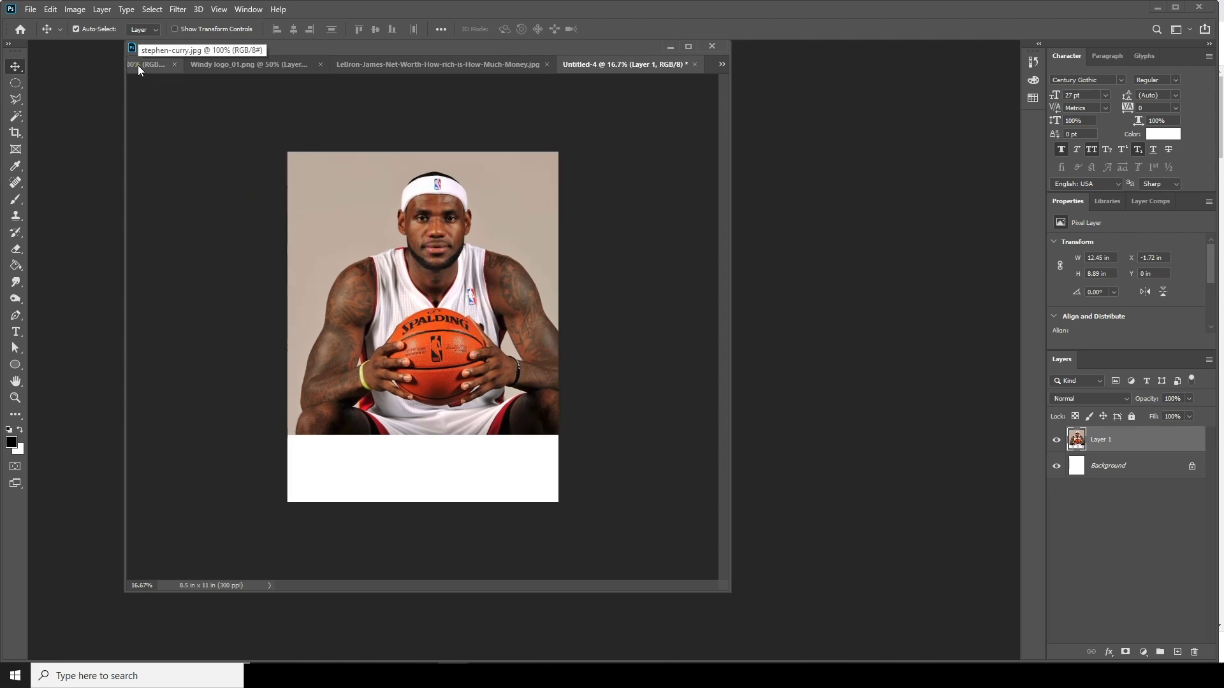
pyautogui.click(137, 65)
pyautogui.moveTo(465, 193); pyautogui.dragTo(436, 329)
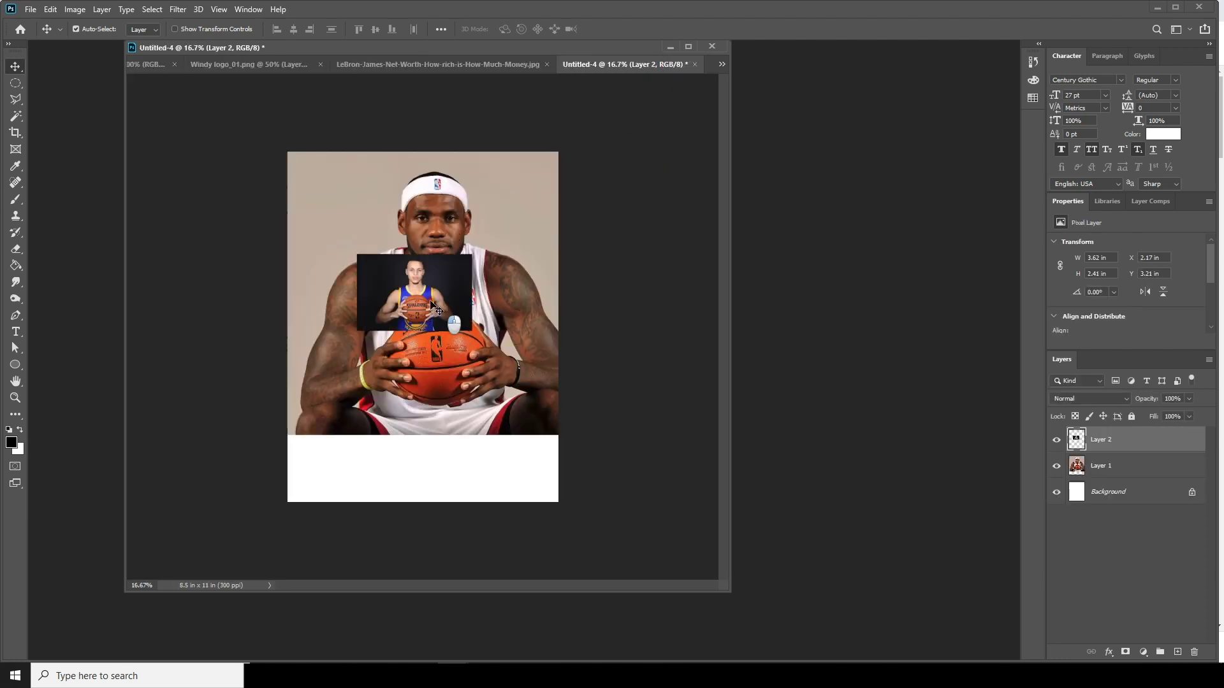
# Hide the Curry layer and free-transform the LeBron layer to about 17.1 × 12.2 in so it fills the page.
pyautogui.click(1057, 440)
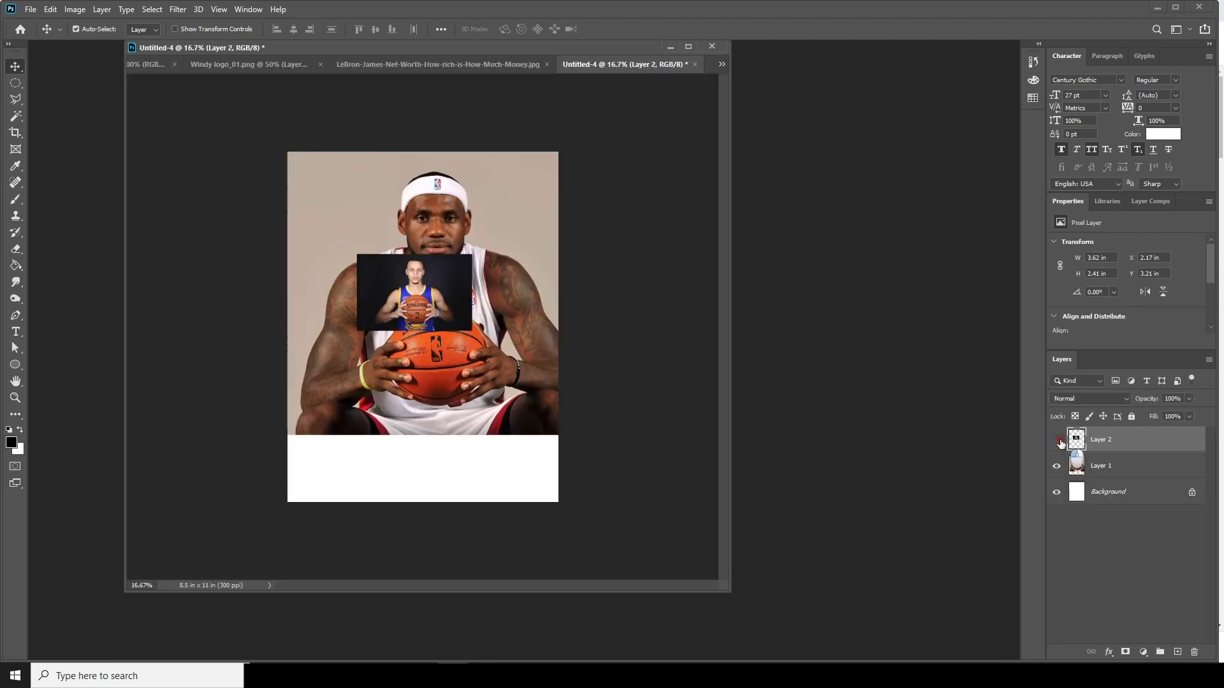
pyautogui.click(1080, 470)
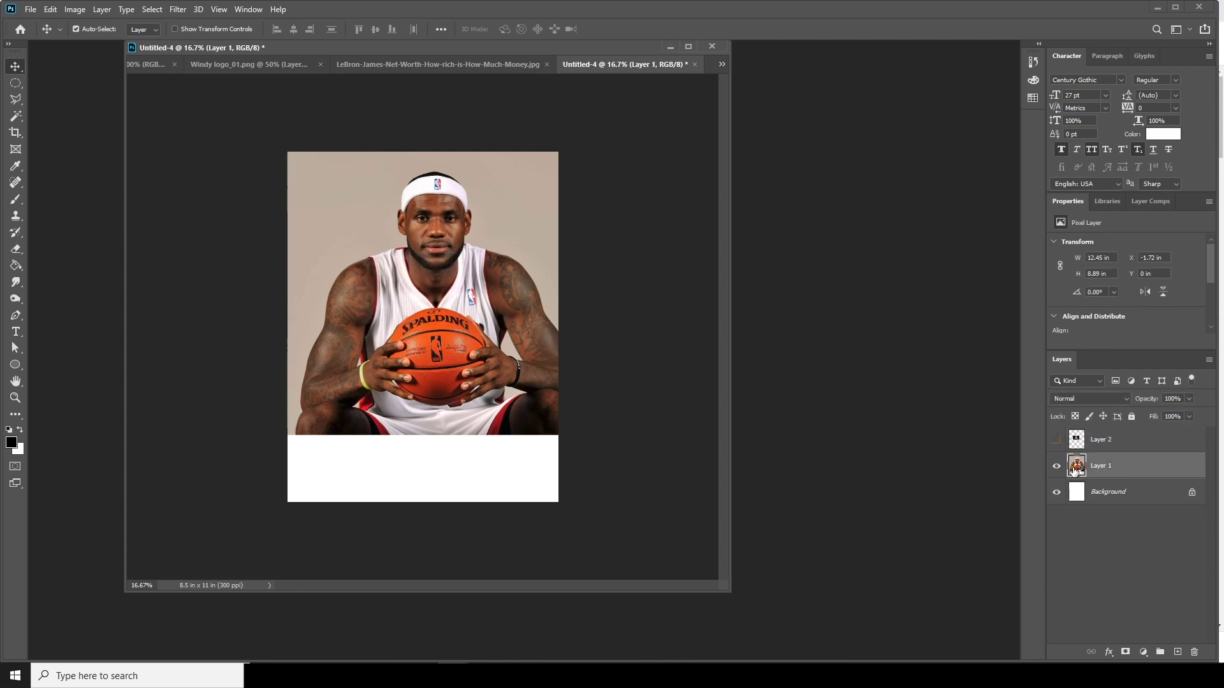
pyautogui.click(53, 12)
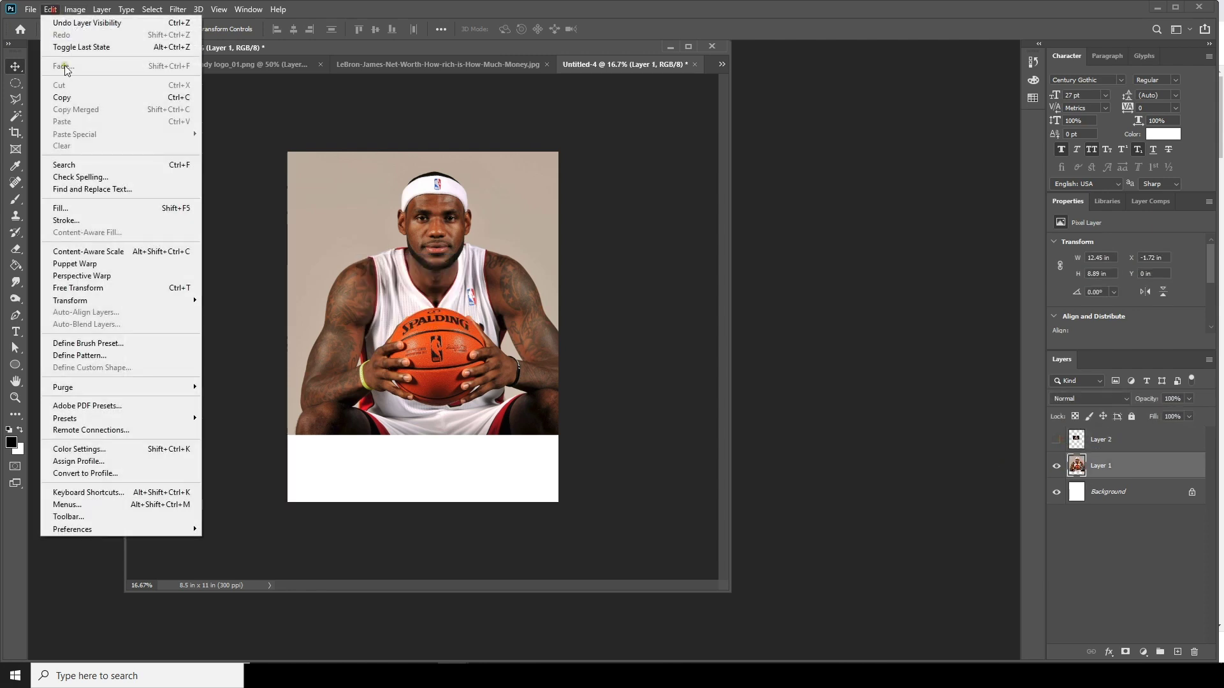
pyautogui.click(79, 290)
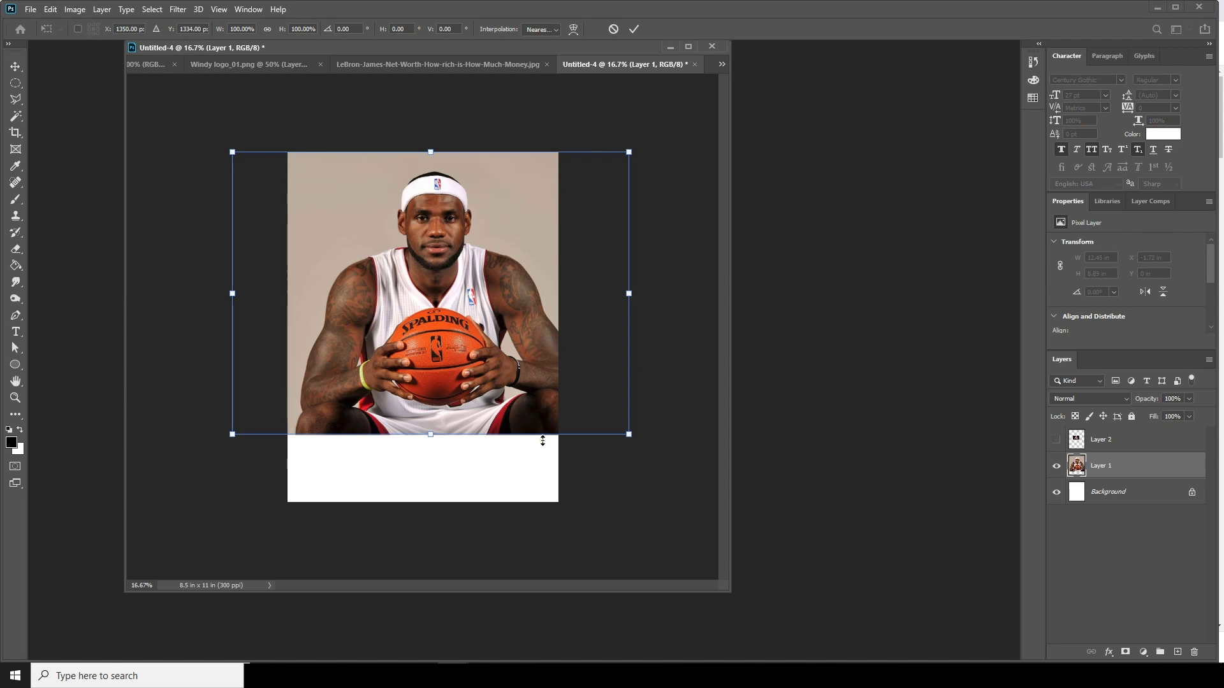
pyautogui.moveTo(631, 436); pyautogui.dragTo(695, 509)
pyautogui.moveTo(545, 430)
pyautogui.mouseDown()
pyautogui.moveTo(553, 454)
pyautogui.moveTo(540, 449)
pyautogui.mouseUp()
pyautogui.press('Return')
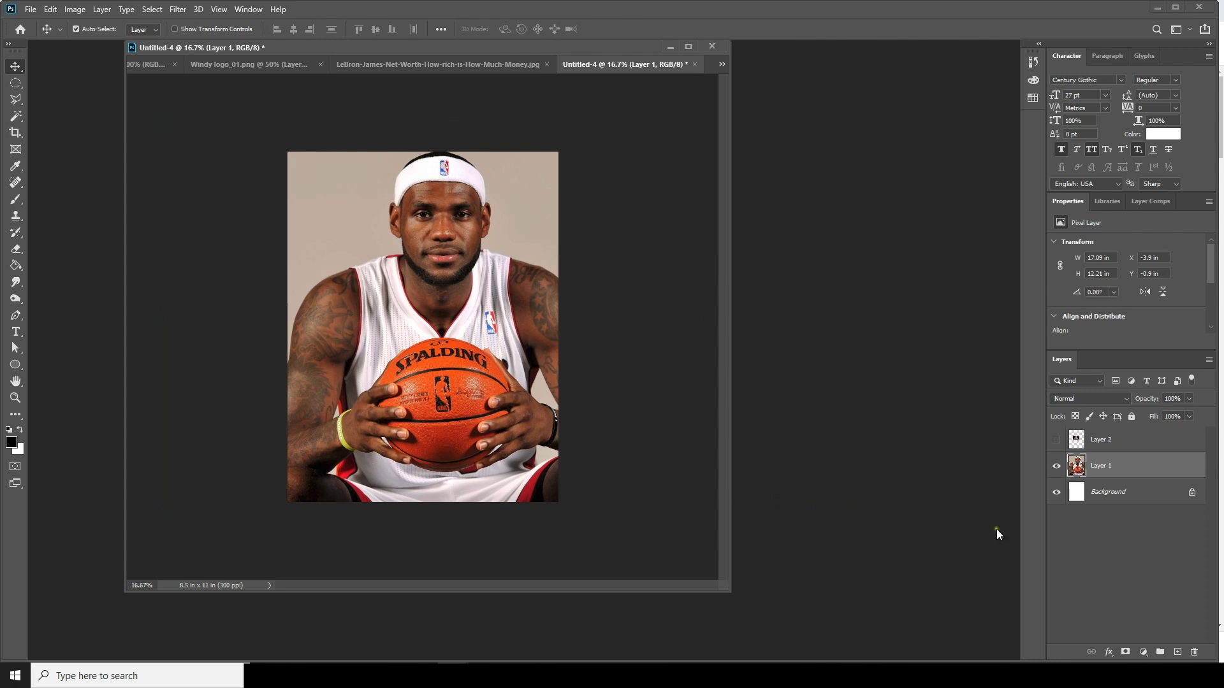
# Show the Curry layer again and set its opacity to 50%.
pyautogui.click(1057, 439)
pyautogui.click(1075, 441)
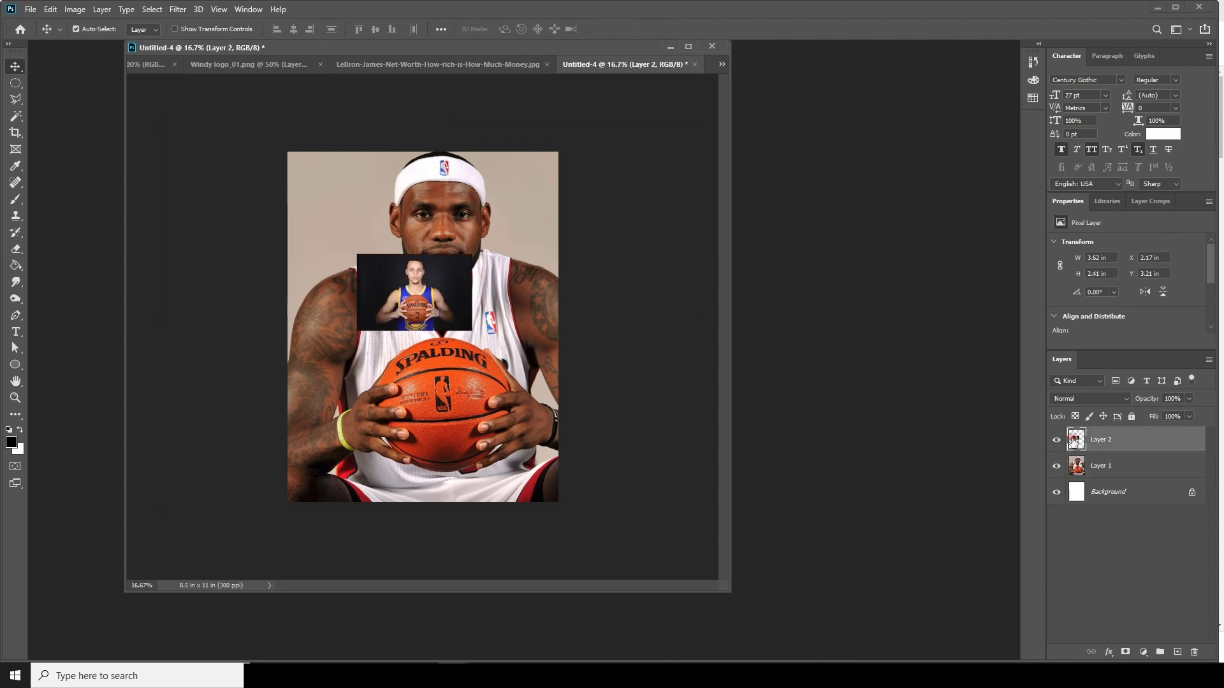
pyautogui.click(1188, 399)
pyautogui.click(1160, 413)
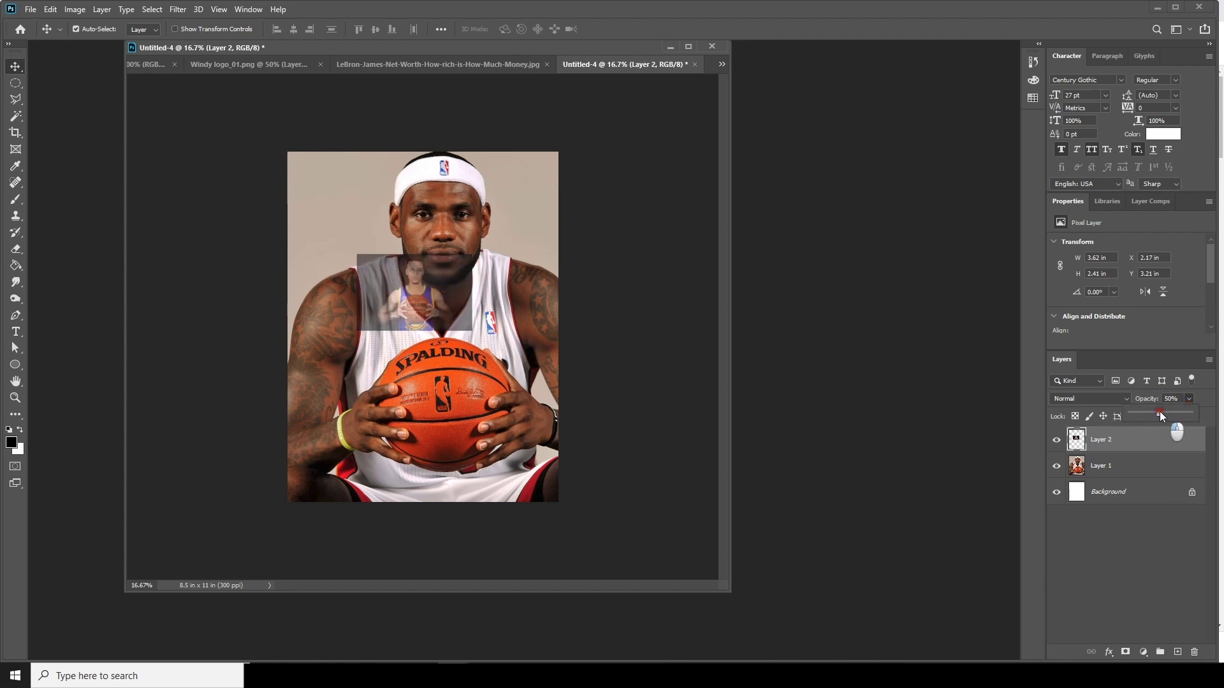
# Scale the Curry layer to about 523% with Free Transform and position its face over LeBron's face.
pyautogui.click(1078, 446)
pyautogui.click(52, 10)
pyautogui.click(95, 290)
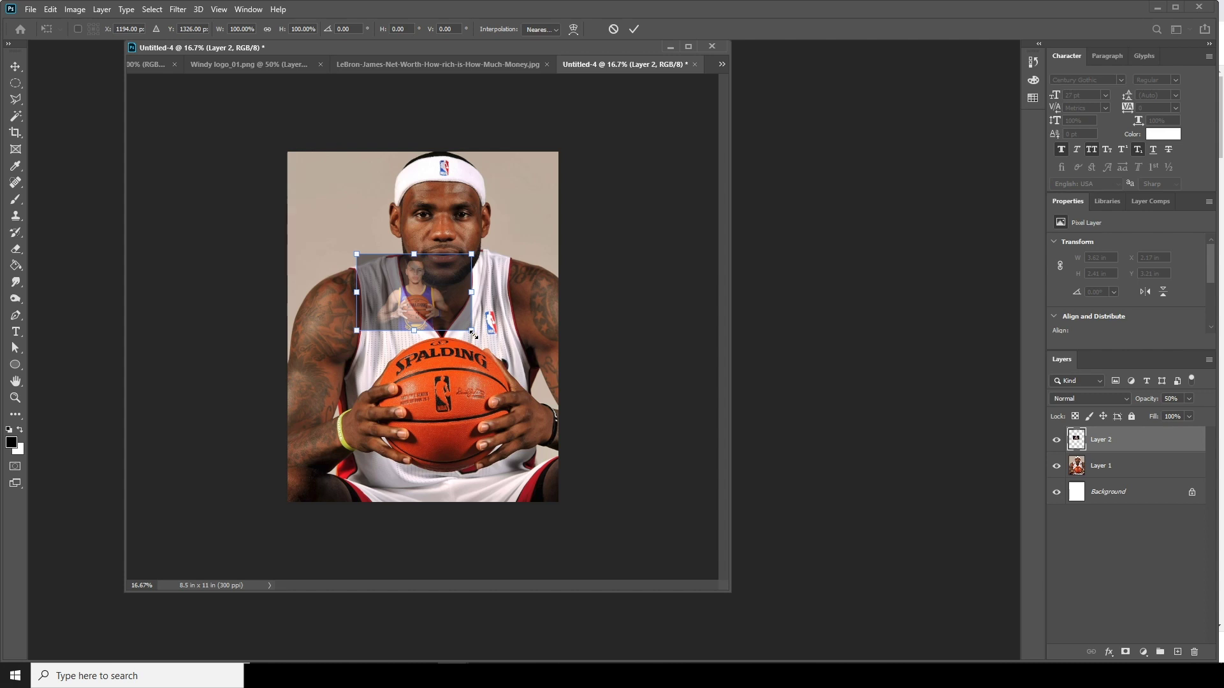
pyautogui.moveTo(471, 332); pyautogui.dragTo(675, 570)
pyautogui.moveTo(438, 231); pyautogui.dragTo(459, 269)
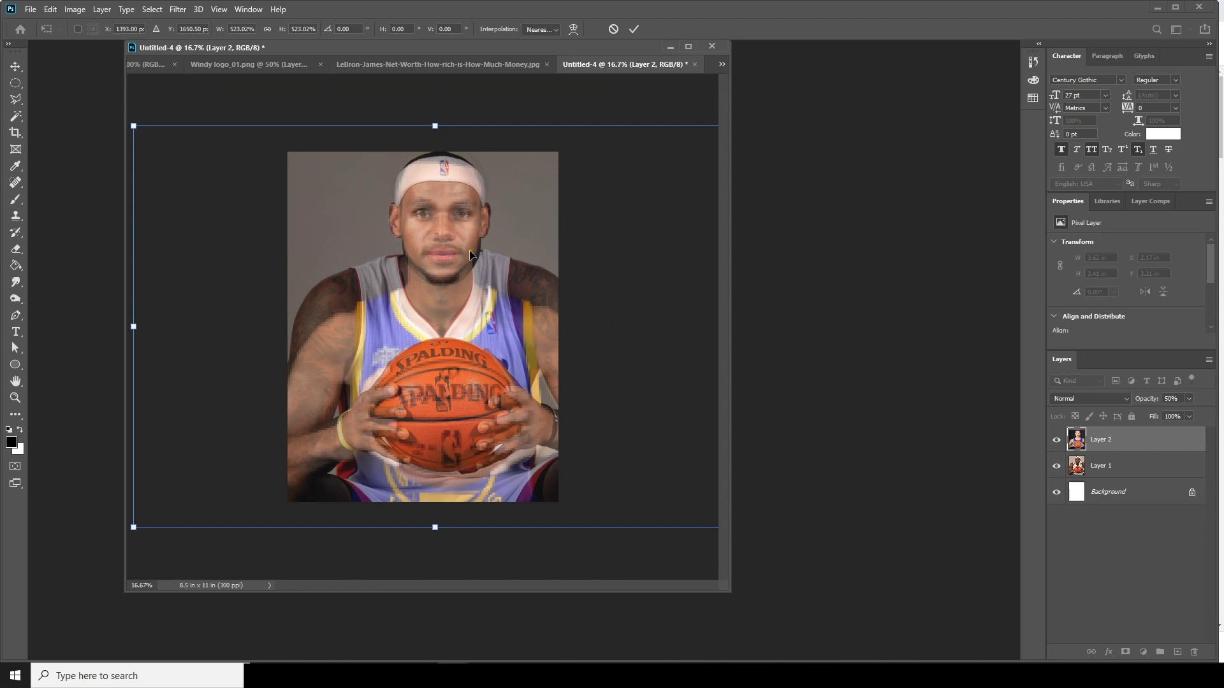
pyautogui.press('Down')
pyautogui.press('Down')
pyautogui.press('Down')
pyautogui.press('Down')
pyautogui.press('Left')
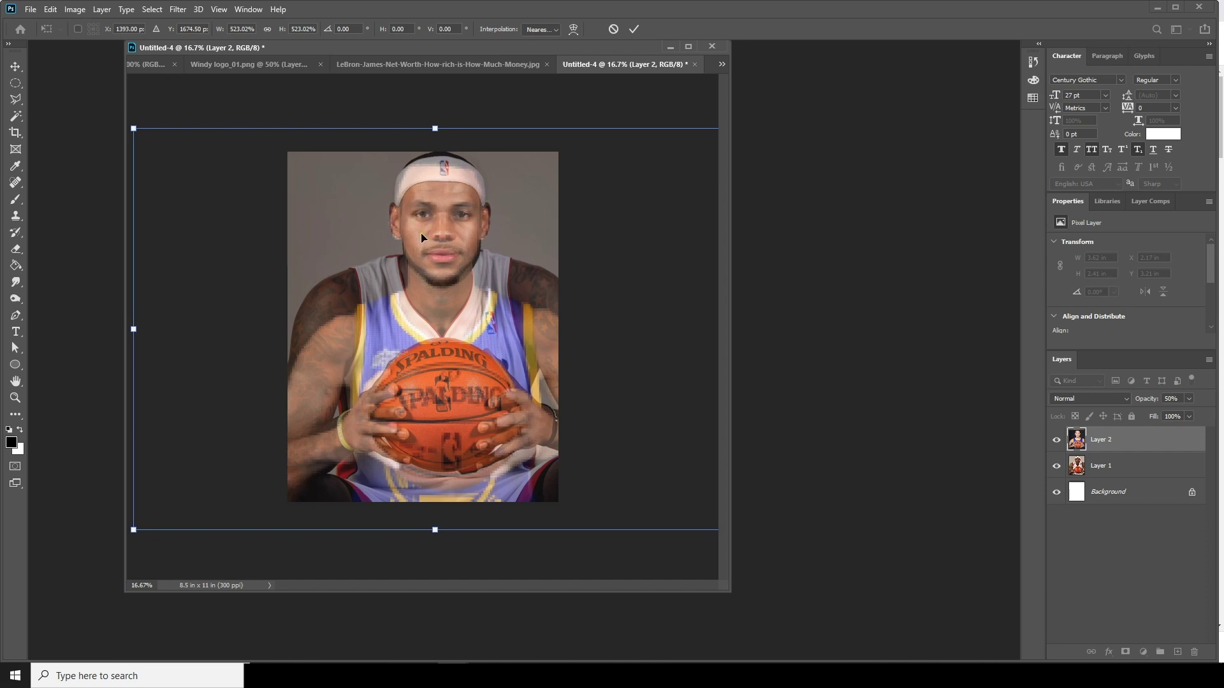
# Enlarge the Curry layer to about 539%, nudge it until both faces' eyes and mouths align, and apply the transform.
pyautogui.moveTo(134, 128); pyautogui.dragTo(131, 112)
pyautogui.moveTo(427, 355); pyautogui.dragTo(427, 355)
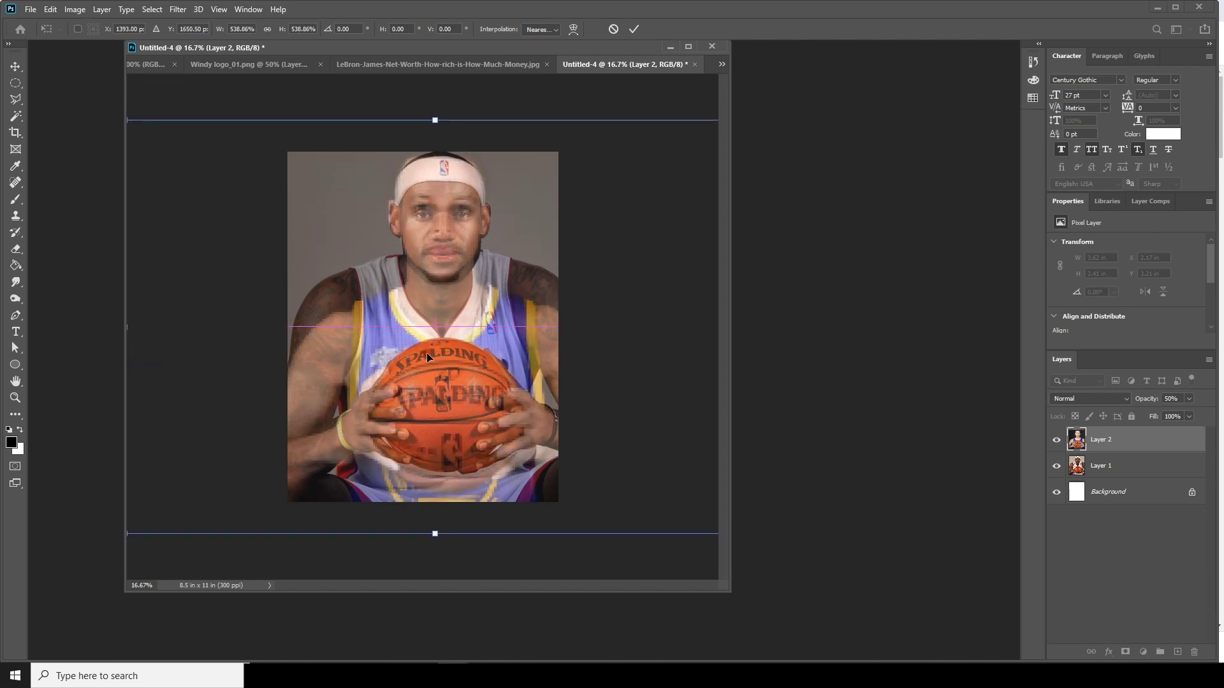
pyautogui.hotkey('shift', 'Down')
pyautogui.hotkey('shift', 'Down')
pyautogui.hotkey('shift', 'Down')
pyautogui.hotkey('shift', 'Down')
pyautogui.press('Down')
pyautogui.press('Down')
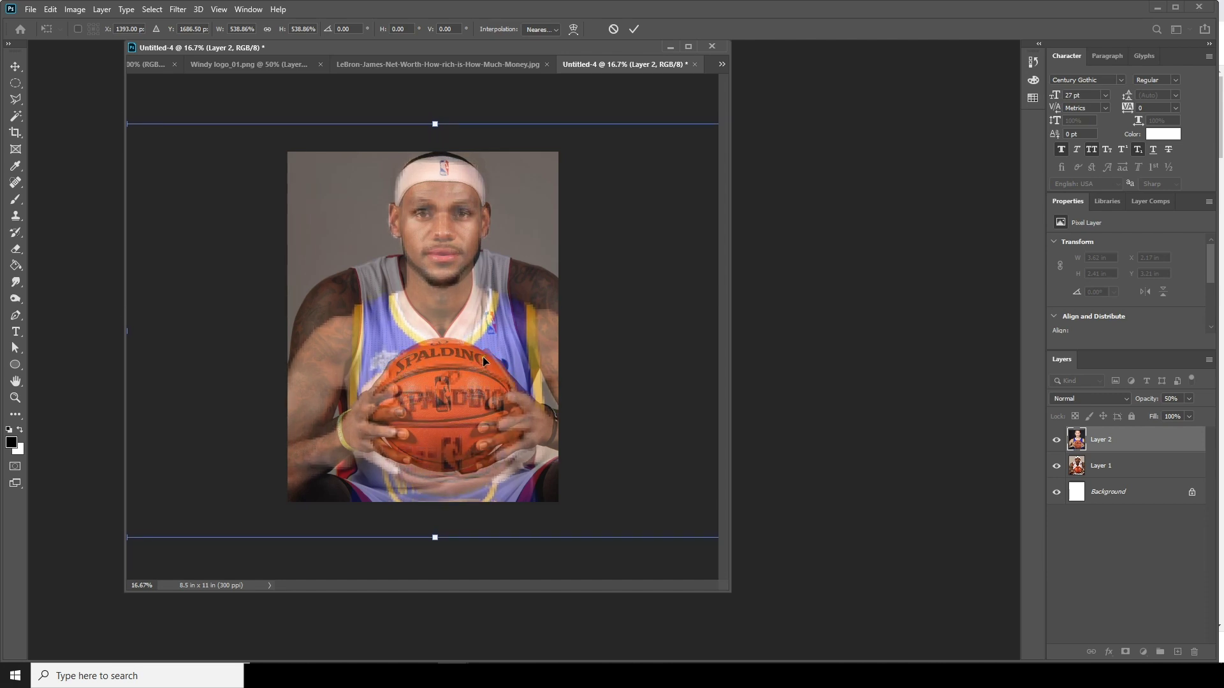
pyautogui.press('Up')
pyautogui.press('Up')
pyautogui.press('Up')
pyautogui.press('Up')
pyautogui.press('Up')
pyautogui.press('Up')
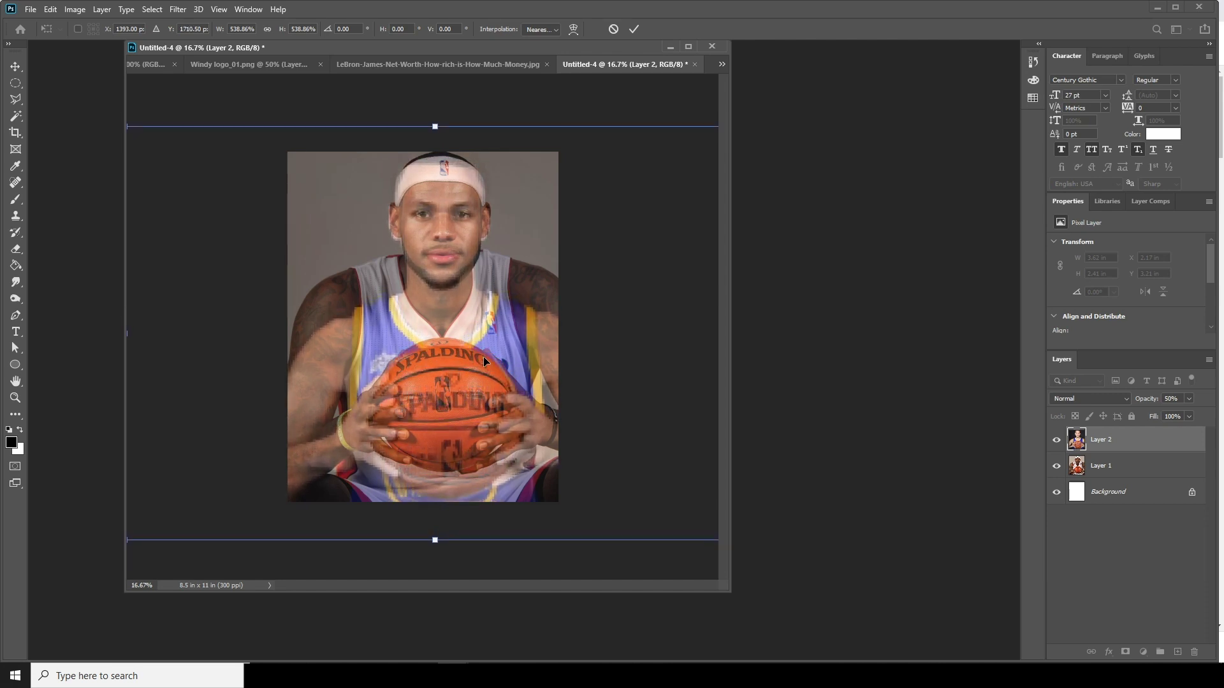
pyautogui.press('Right')
pyautogui.press('Right')
pyautogui.press('Right')
pyautogui.press('Right')
pyautogui.press('Right')
pyautogui.press('Right')
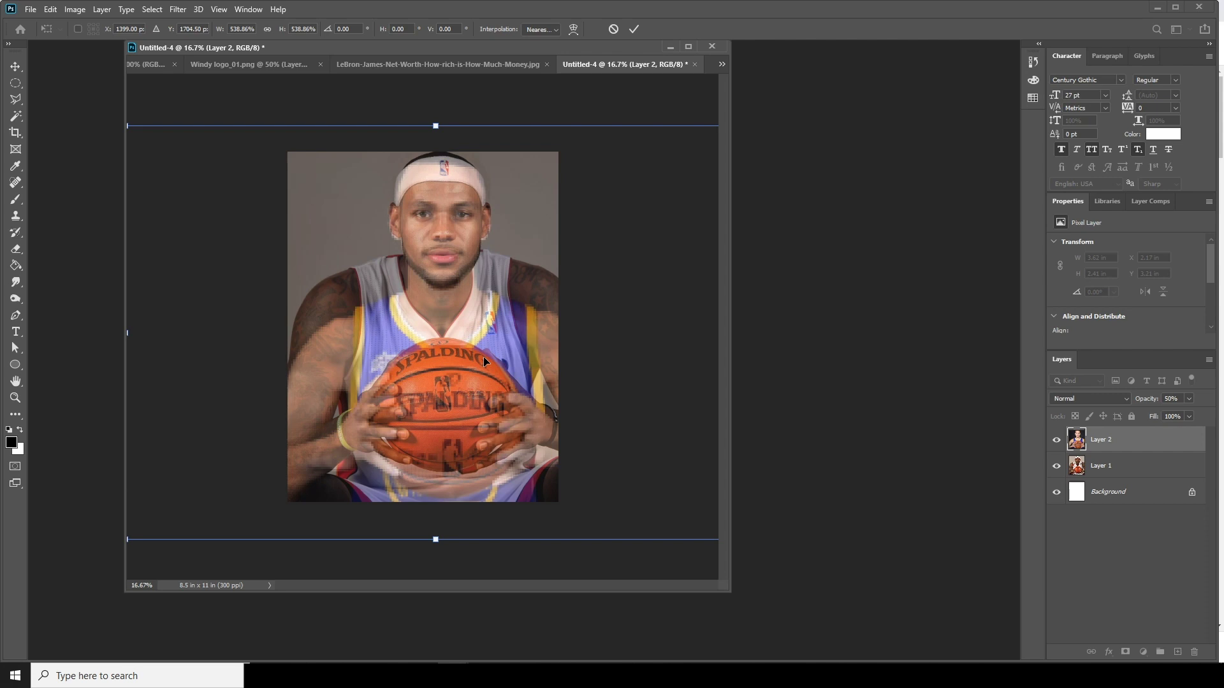
pyautogui.press('Return')
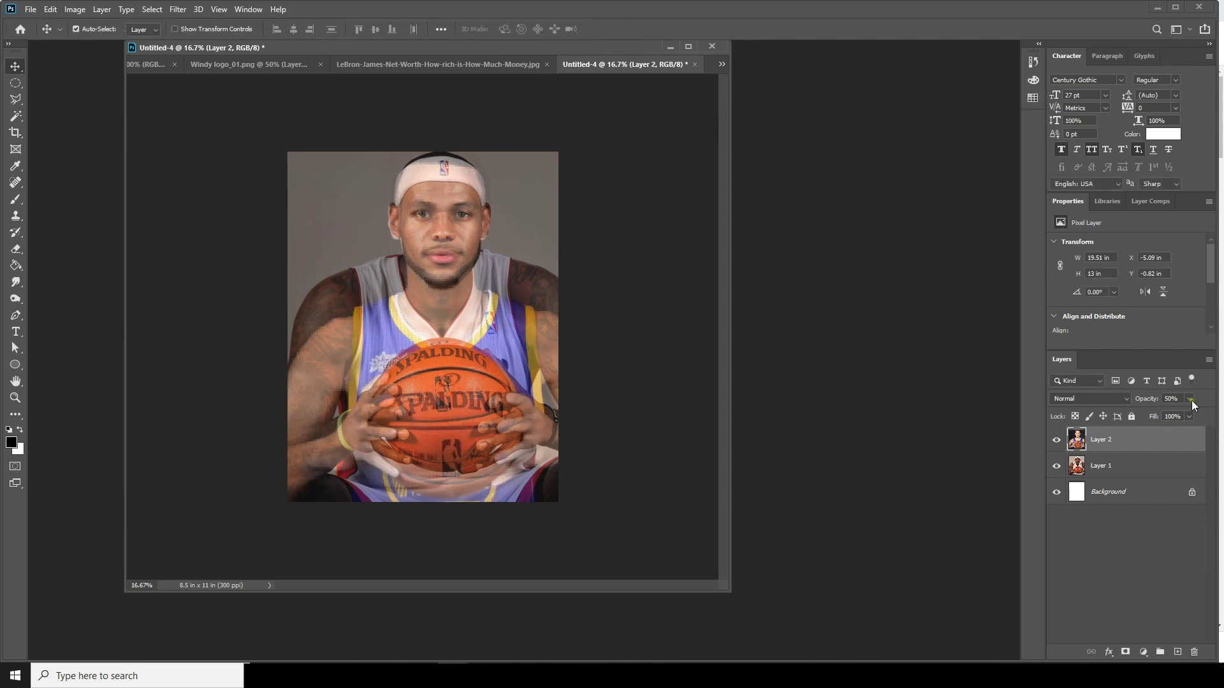
# Restore the Curry layer's opacity to 100%.
pyautogui.moveTo(1179, 413); pyautogui.dragTo(1221, 413)
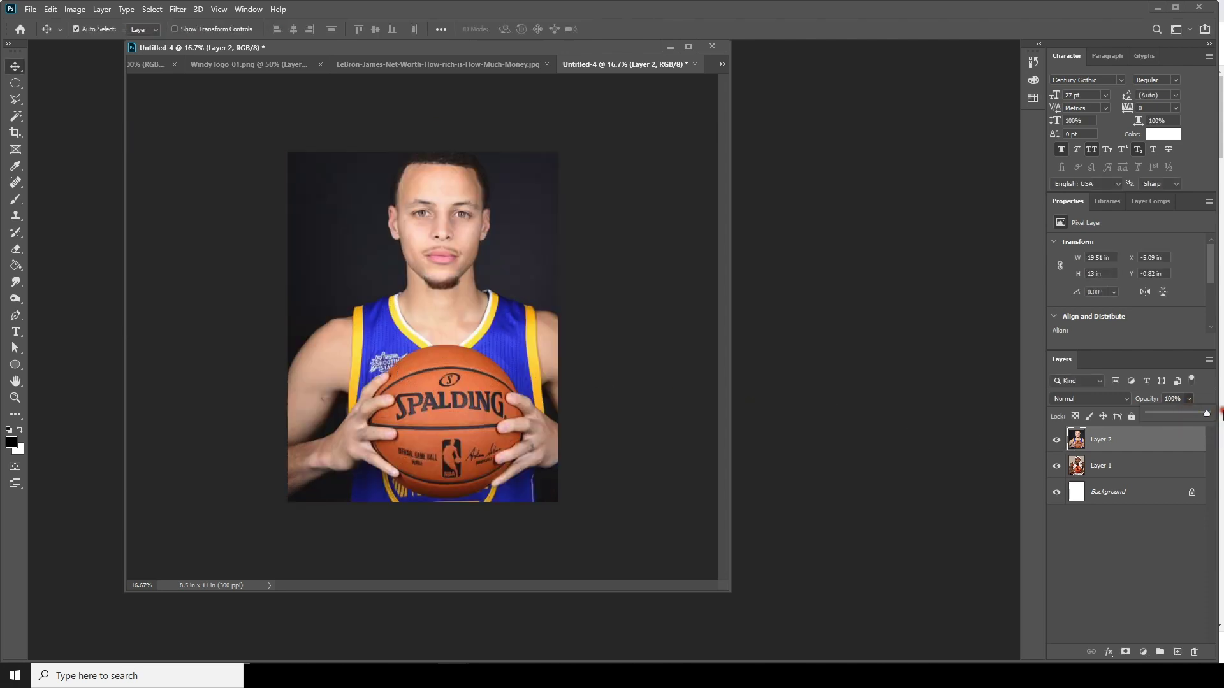
pyautogui.click(1113, 440)
# Copy the torn paper image into Untitled-4 and place it so its torn edge runs down the middle of the face.
pyautogui.moveTo(152, 53); pyautogui.dragTo(136, 47)
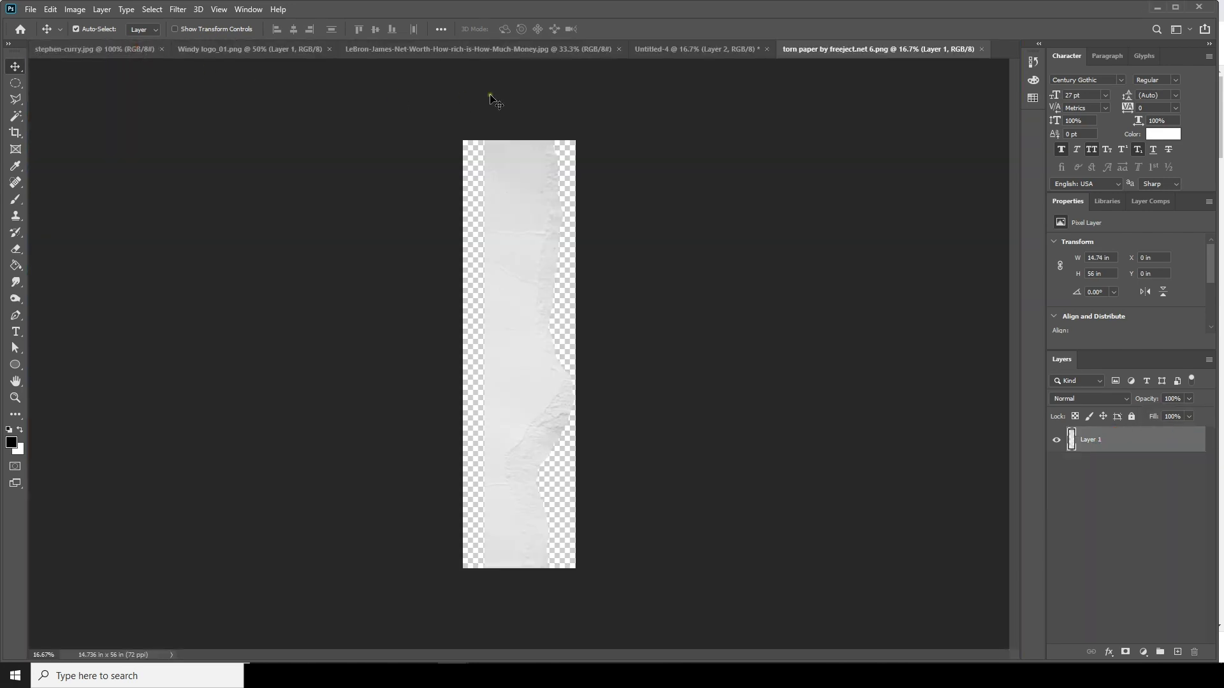
pyautogui.moveTo(538, 240); pyautogui.dragTo(556, 318)
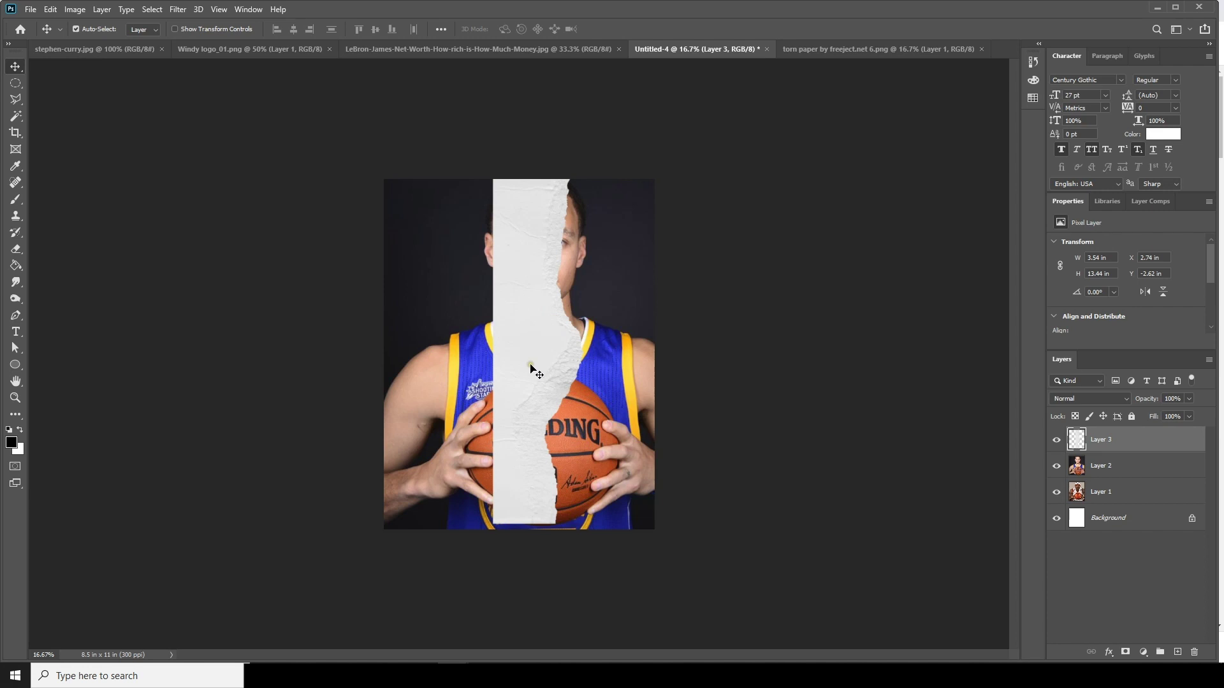
pyautogui.moveTo(529, 371); pyautogui.dragTo(510, 380)
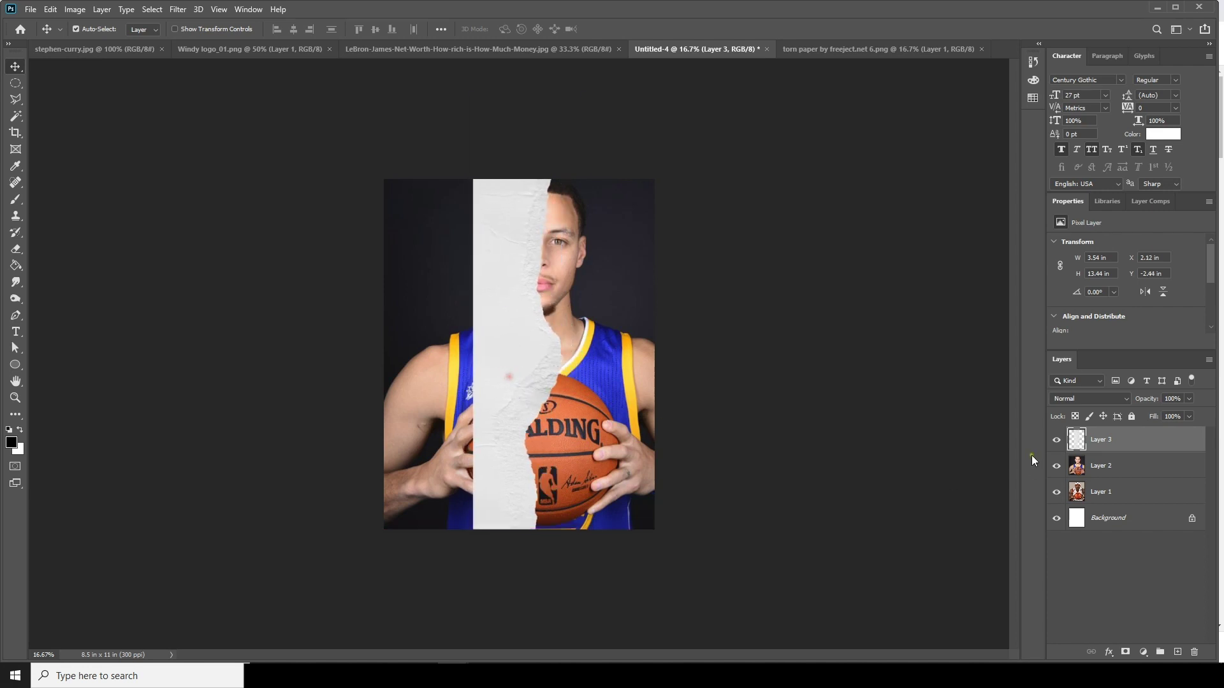
# Move the torn paper layer below the Curry layer and clip the Curry photo to it with a clipping mask.
pyautogui.moveTo(1105, 441); pyautogui.dragTo(1115, 467)
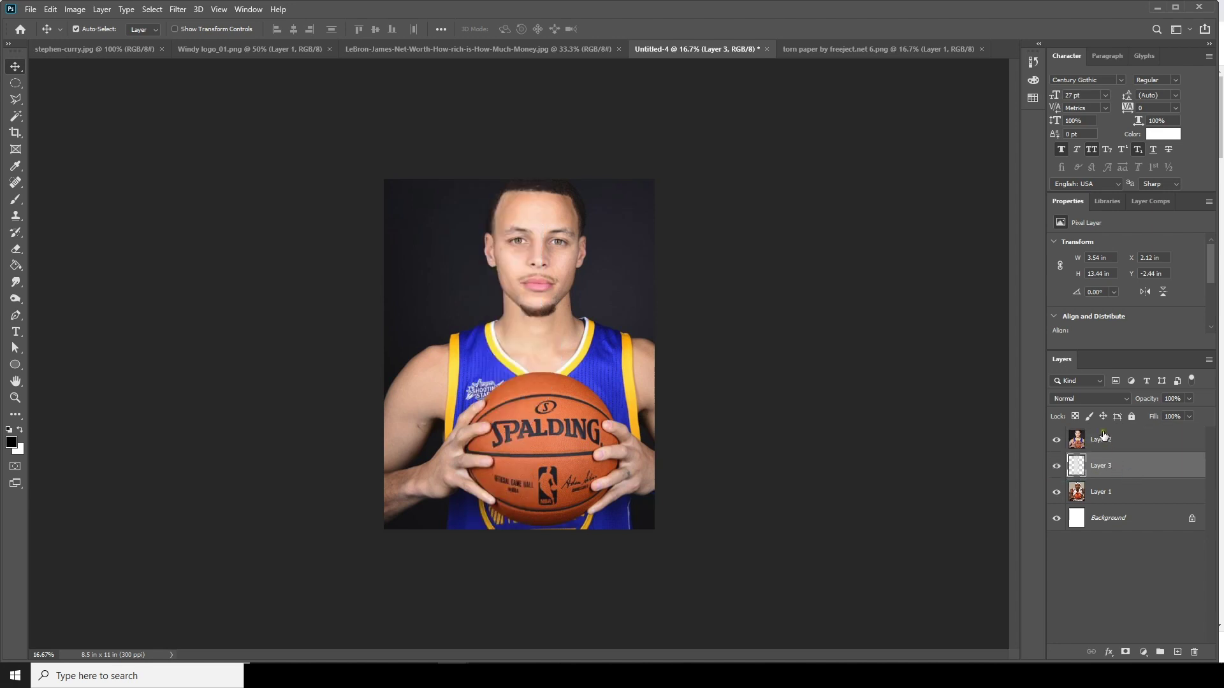
pyautogui.click(1109, 443)
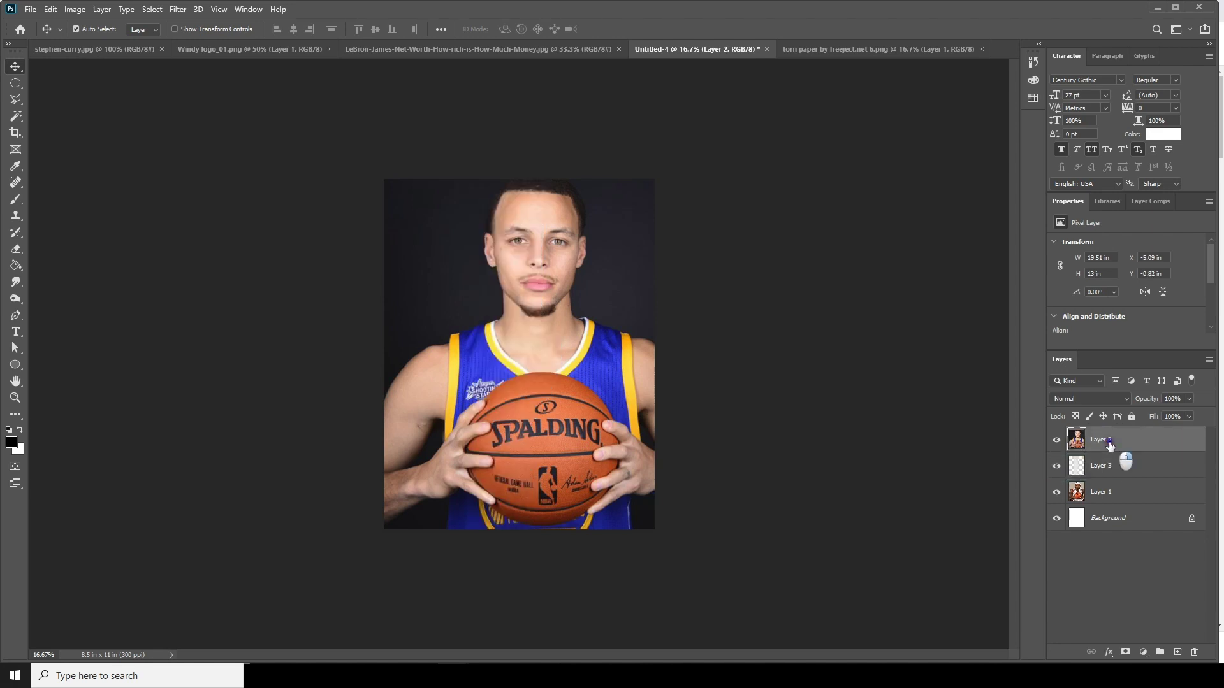
pyautogui.rightClick(1110, 443)
pyautogui.click(1008, 369)
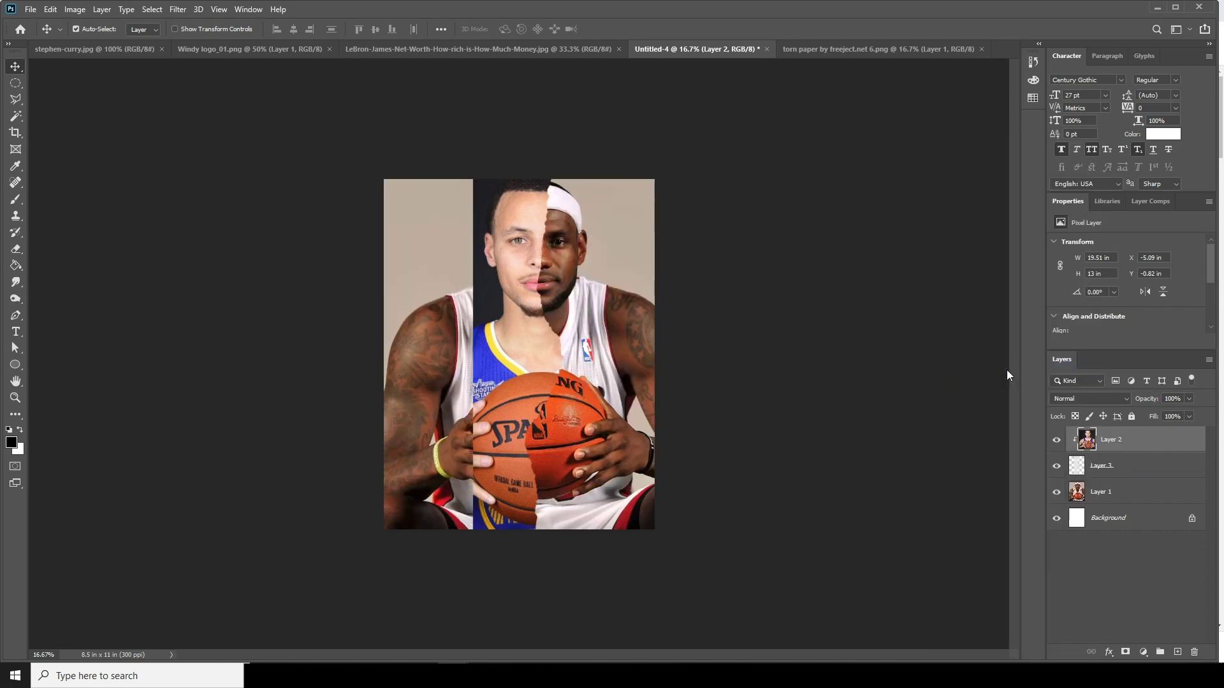
# Paint white (ffffff) on the torn paper layer with a large brush so the Curry photo fills the page's left side.
pyautogui.hotkey('alt', '[')
pyautogui.click(14, 443)
pyautogui.write('ffffff')
pyautogui.click(1116, 300)
pyautogui.press('v')
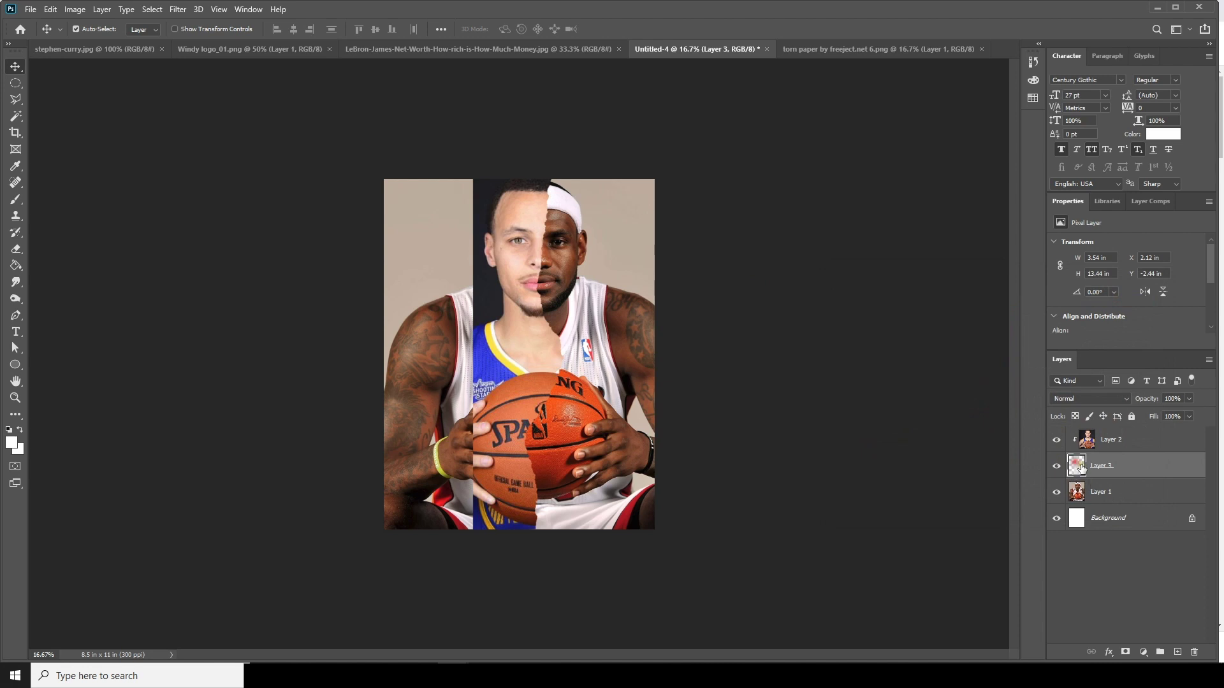
pyautogui.press('b')
pyautogui.moveTo(449, 204)
pyautogui.mouseDown()
pyautogui.moveTo(420, 220)
pyautogui.moveTo(401, 201)
pyautogui.mouseUp()
pyautogui.moveTo(462, 166)
pyautogui.mouseDown()
pyautogui.moveTo(441, 246)
pyautogui.moveTo(448, 168)
pyautogui.moveTo(439, 525)
pyautogui.moveTo(443, 257)
pyautogui.moveTo(402, 528)
pyautogui.moveTo(376, 175)
pyautogui.mouseUp()
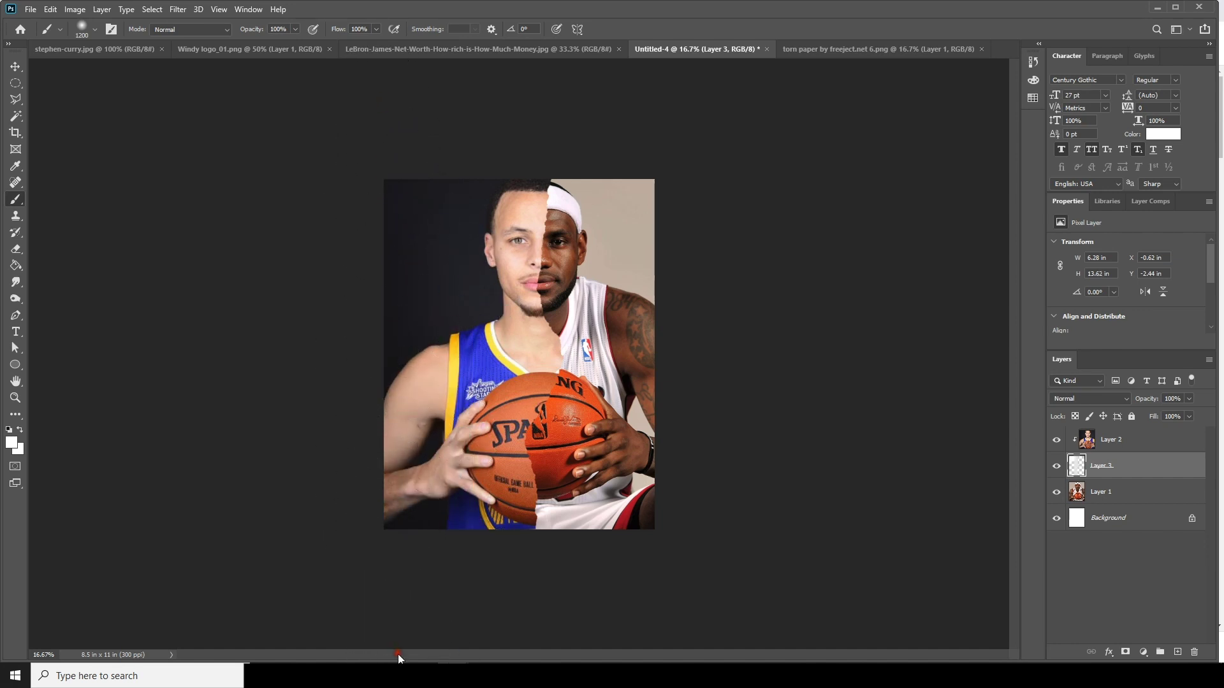
# Scale the Curry layer down to about 18.1 × 12 in to match its head and ball with the LeBron photo.
pyautogui.click(16, 67)
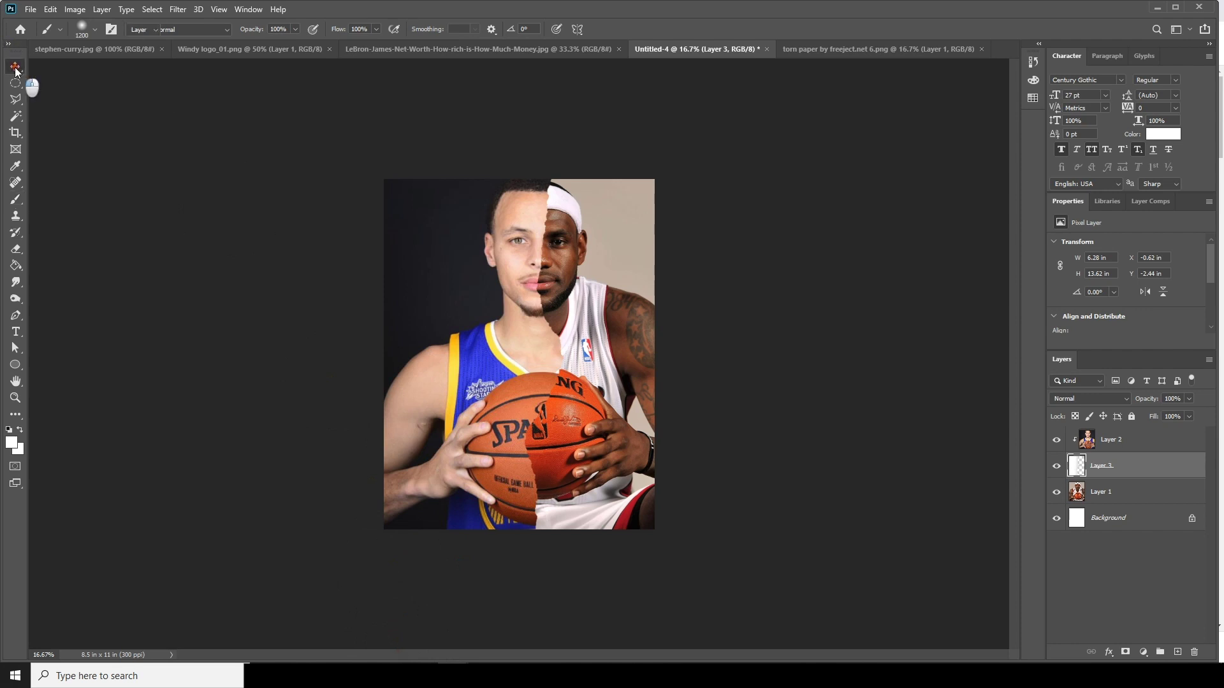
pyautogui.click(1084, 439)
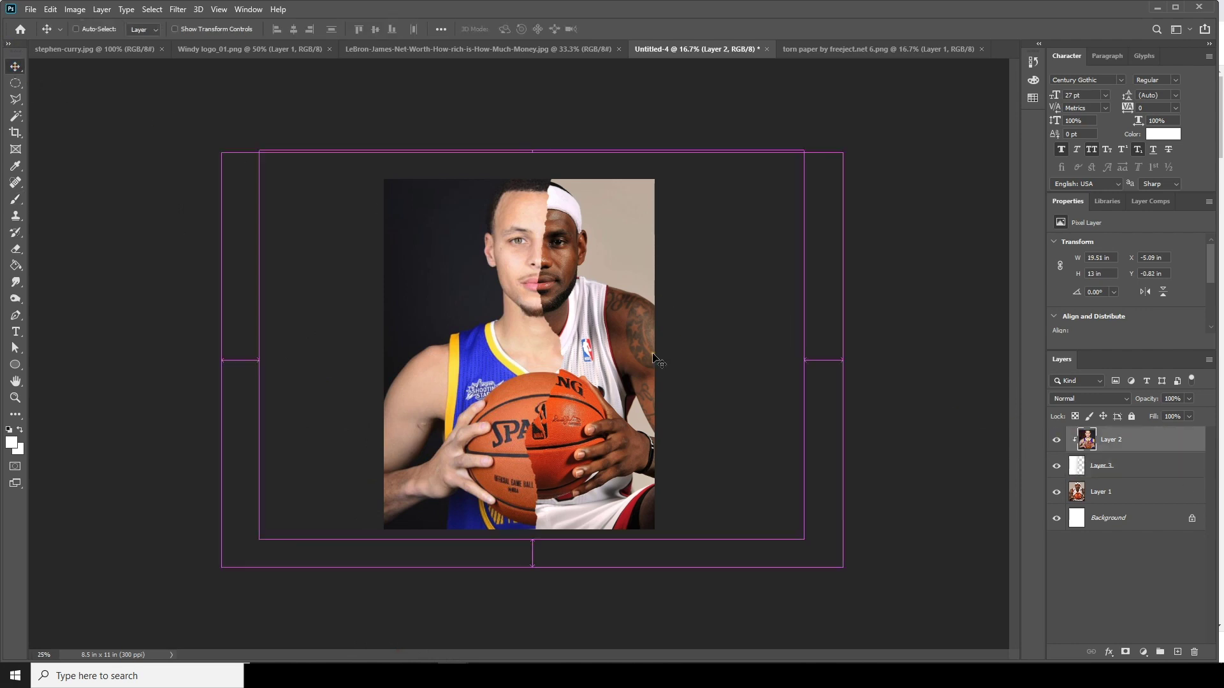
pyautogui.hotkey('ctrl', '+')
pyautogui.hotkey('ctrl', '-')
pyautogui.hotkey('ctrl', '+')
pyautogui.hotkey('ctrl', 't')
pyautogui.moveTo(517, 337); pyautogui.dragTo(513, 333)
pyautogui.hotkey('ctrl', '-')
pyautogui.moveTo(841, 151)
pyautogui.mouseDown()
pyautogui.moveTo(863, 155)
pyautogui.moveTo(850, 174)
pyautogui.moveTo(825, 169)
pyautogui.mouseUp()
pyautogui.press('Return')
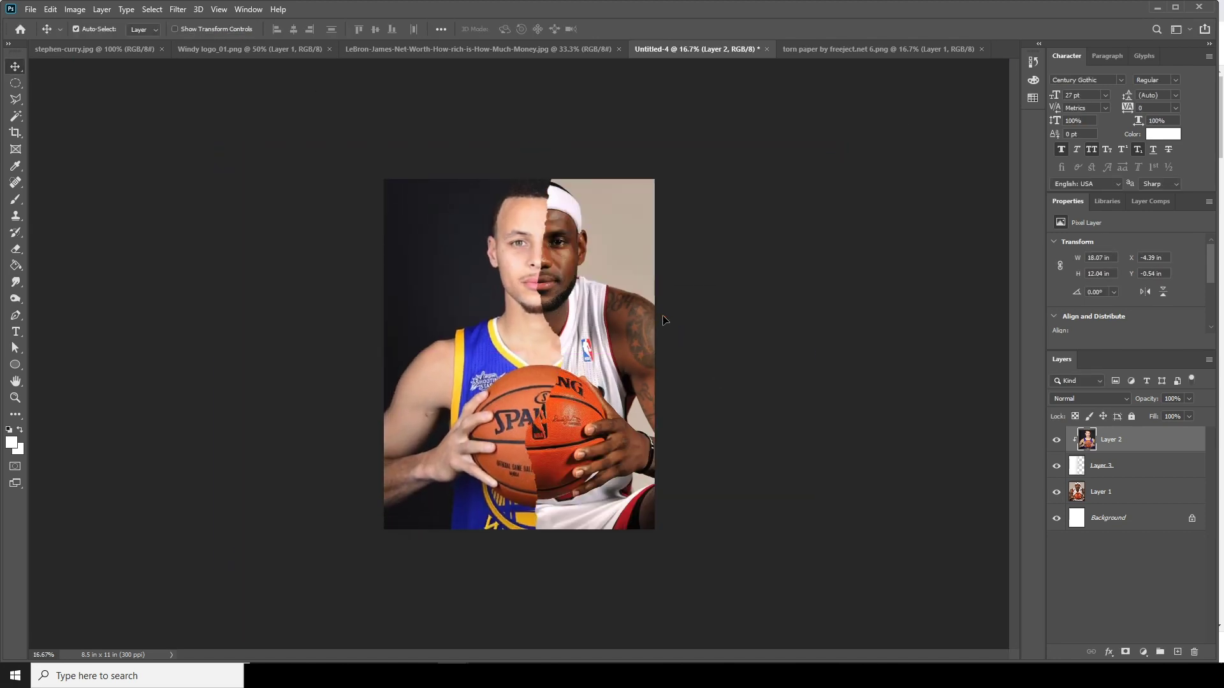
# Enlarge the torn paper layer to about 6.6 × 14.1 in with Free Transform.
pyautogui.click(1077, 468)
pyautogui.hotkey('ctrl', 't')
pyautogui.moveTo(574, 544); pyautogui.dragTo(635, 561)
pyautogui.press('Return')
# Scale the LeBron layer up slightly to about 17.4 × 12.4 in with Free Transform.
pyautogui.hotkey('alt', '[')
pyautogui.hotkey('ctrl', 't')
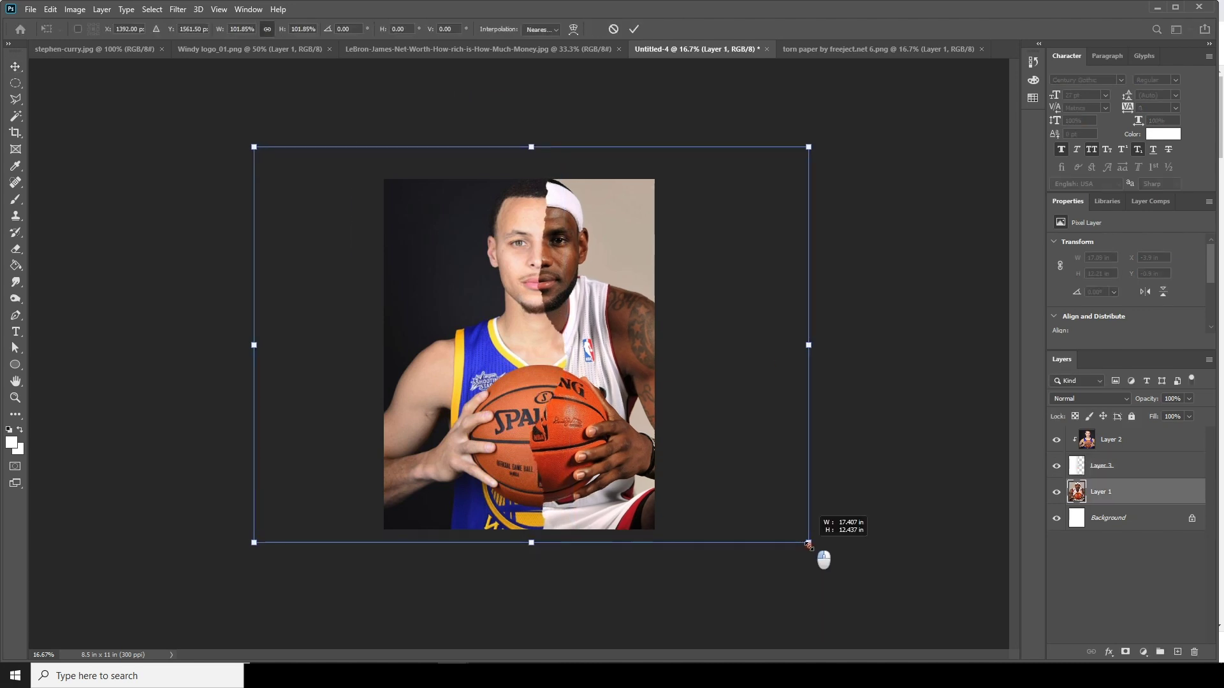
pyautogui.press('Return')
# Nudge the Curry layer slightly right and up to X -4.33 in, Y -0.6 in so both photos line up.
pyautogui.click(1090, 440)
pyautogui.hotkey('shift', 'Right')
pyautogui.hotkey('shift', 'Right')
pyautogui.hotkey('shift', 'Up')
pyautogui.hotkey('shift', 'Up')
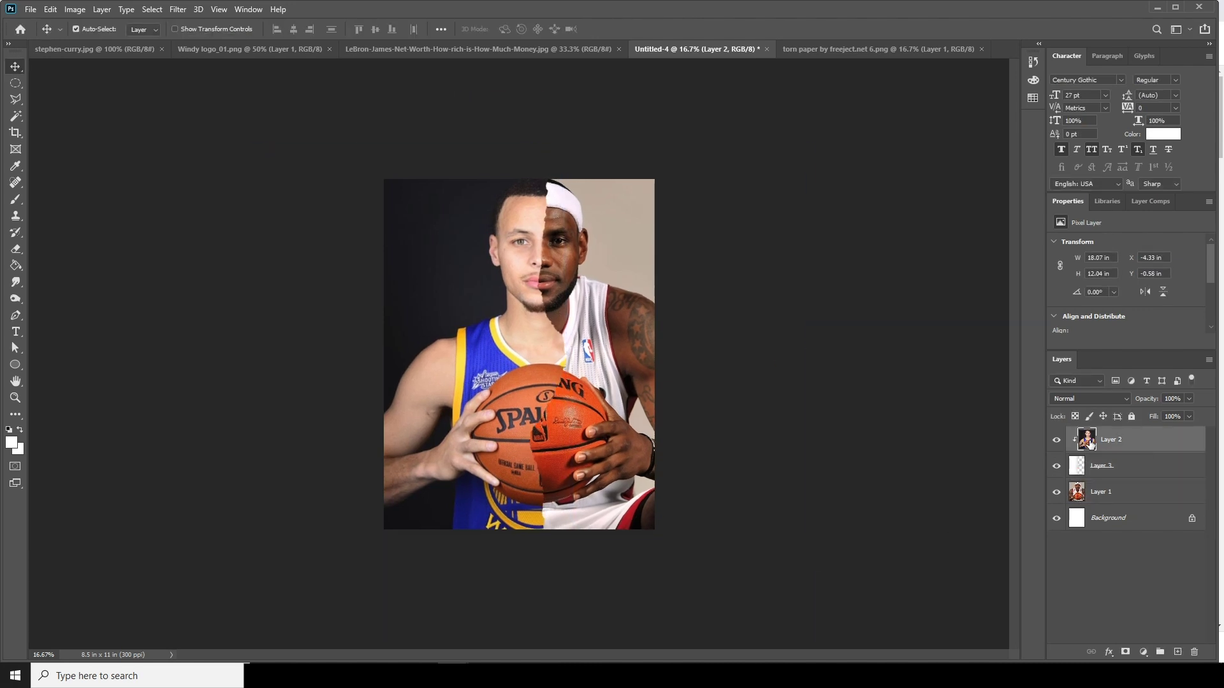
pyautogui.press('Up')
pyautogui.press('Up')
pyautogui.press('Up')
pyautogui.press('Up')
pyautogui.press('Up')
pyautogui.press('Up')
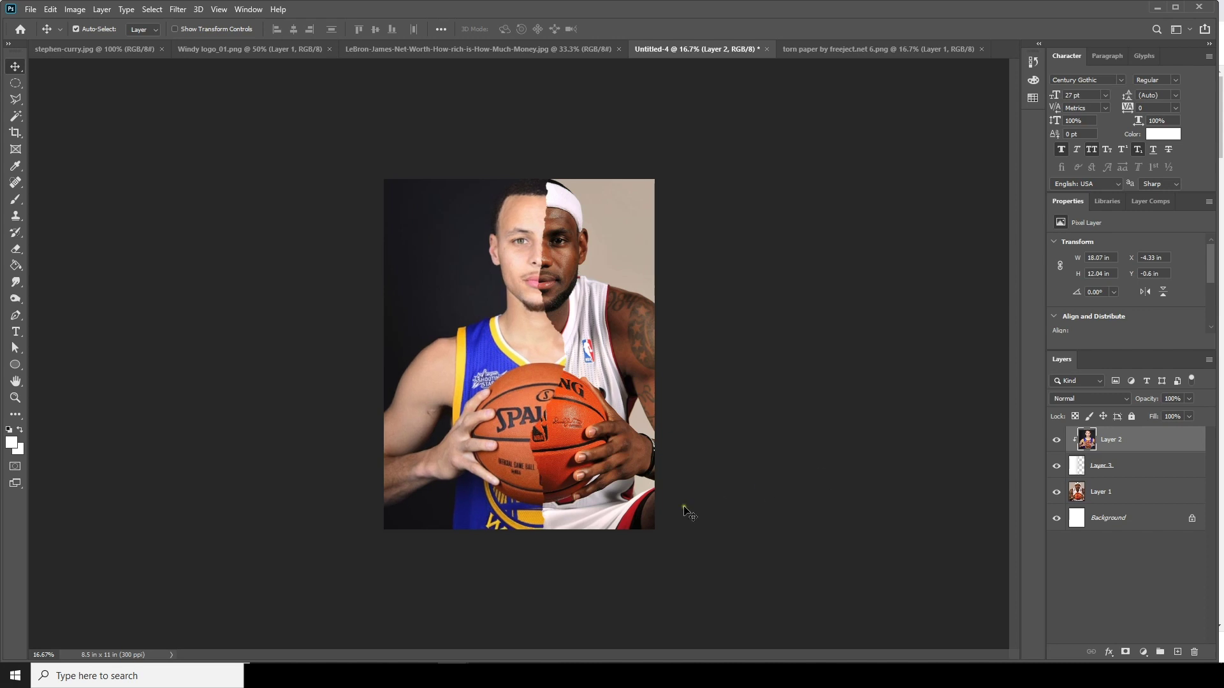
pyautogui.hotkey('ctrl', '-')
pyautogui.hotkey('ctrl', '+')
# Duplicate the torn paper layer and select the original beneath the copy.
pyautogui.click(1076, 466)
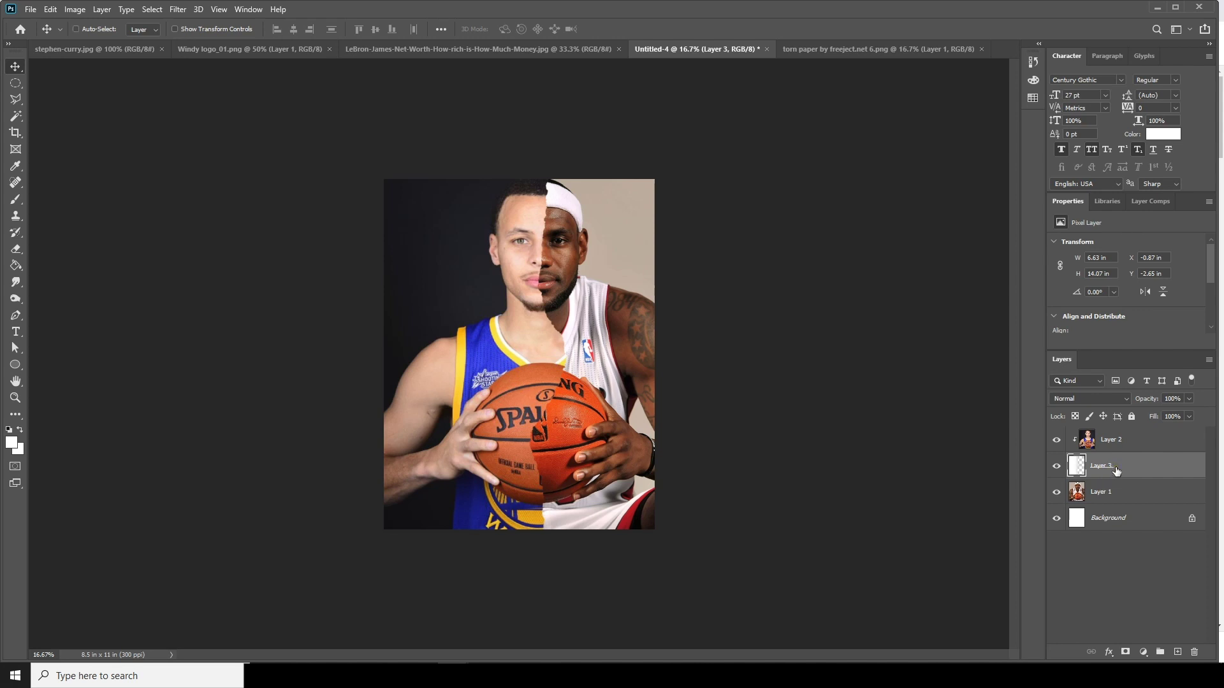
pyautogui.hotkey('ctrl', 'j')
pyautogui.click(1074, 497)
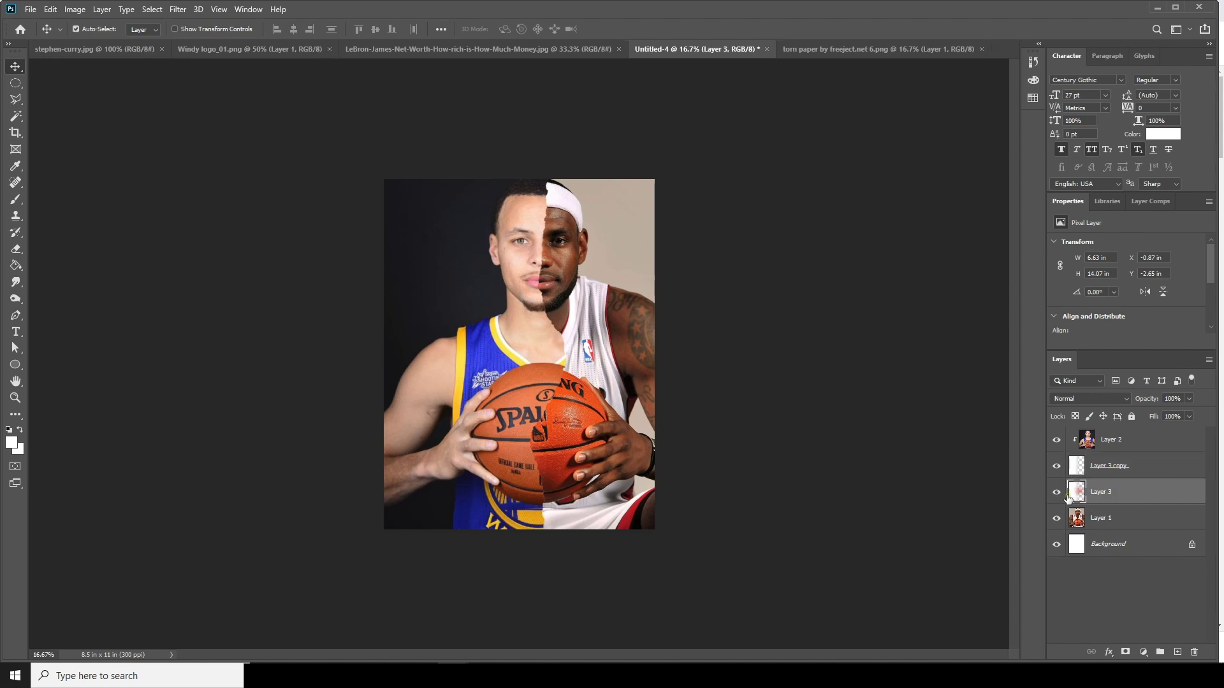
# Shift the lower torn paper layer right to X 769.5 px with Free Transform, exposing a thin torn edge between the photos.
pyautogui.press('ctrl')
pyautogui.hotkey('ctrl', 't')
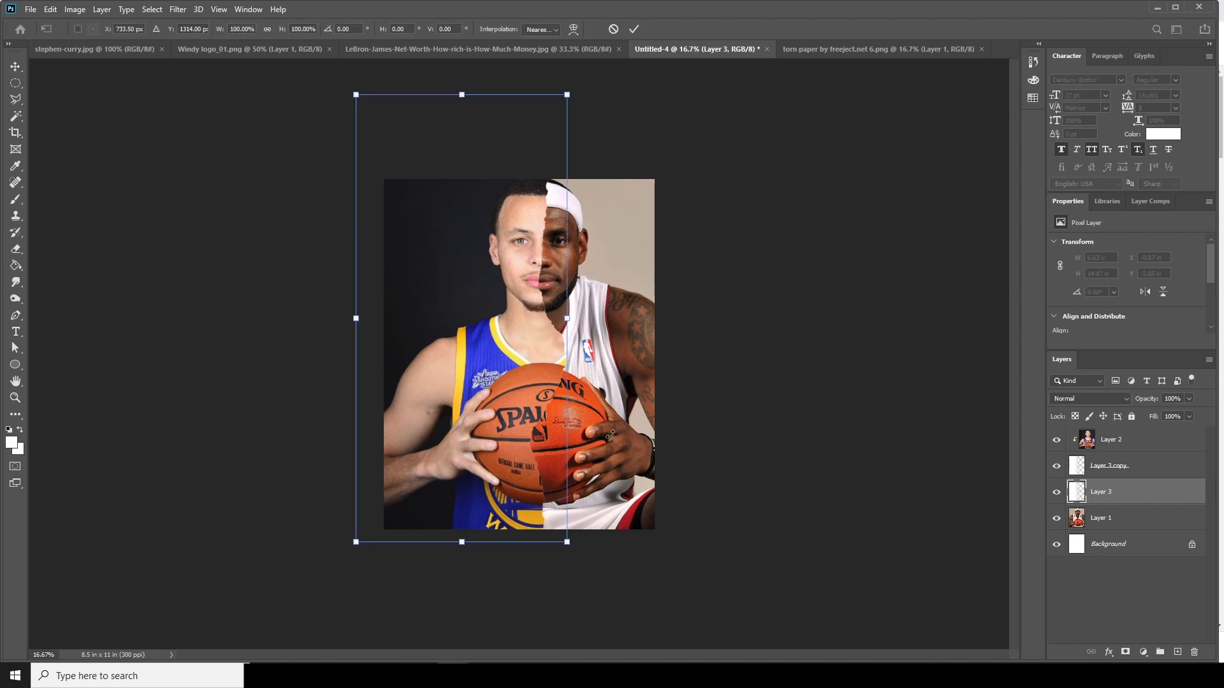
pyautogui.press('Right')
pyautogui.press('Right')
pyautogui.press('Right')
pyautogui.press('Right')
pyautogui.press('Right')
pyautogui.press('Right')
pyautogui.press('Right')
pyautogui.press('Right')
pyautogui.press('Right')
pyautogui.press('Right')
pyautogui.press('Right')
pyautogui.press('Right')
pyautogui.press('Right')
pyautogui.press('Right')
pyautogui.press('Right')
pyautogui.press('Right')
pyautogui.press('Right')
pyautogui.press('Right')
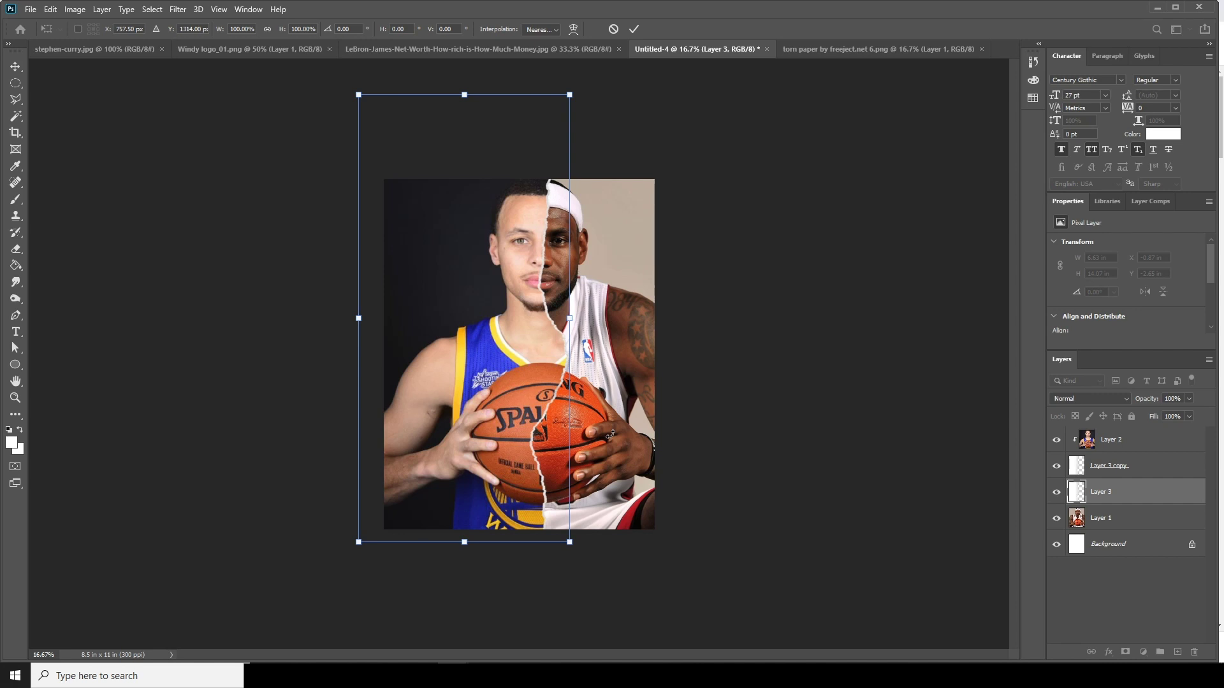
pyautogui.press('Right')
pyautogui.press('Right')
pyautogui.press('Right')
pyautogui.press('Right')
pyautogui.press('Right')
pyautogui.press('Right')
pyautogui.press('Right')
pyautogui.press('Right')
pyautogui.press('Right')
pyautogui.press('Right')
pyautogui.press('Right')
pyautogui.press('Right')
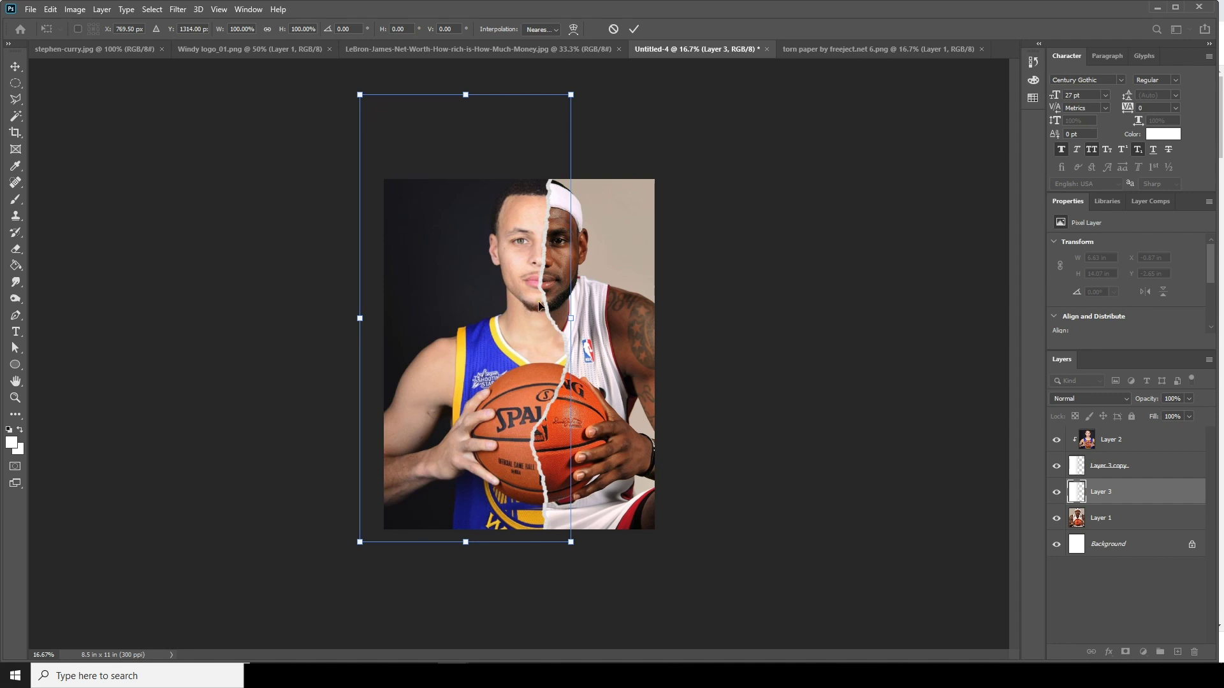
# Warp the lower torn paper layer by pulling its two right corners outward, widening the layer to about 6.66 × 15.25 in, and commit it.
pyautogui.rightClick(509, 259)
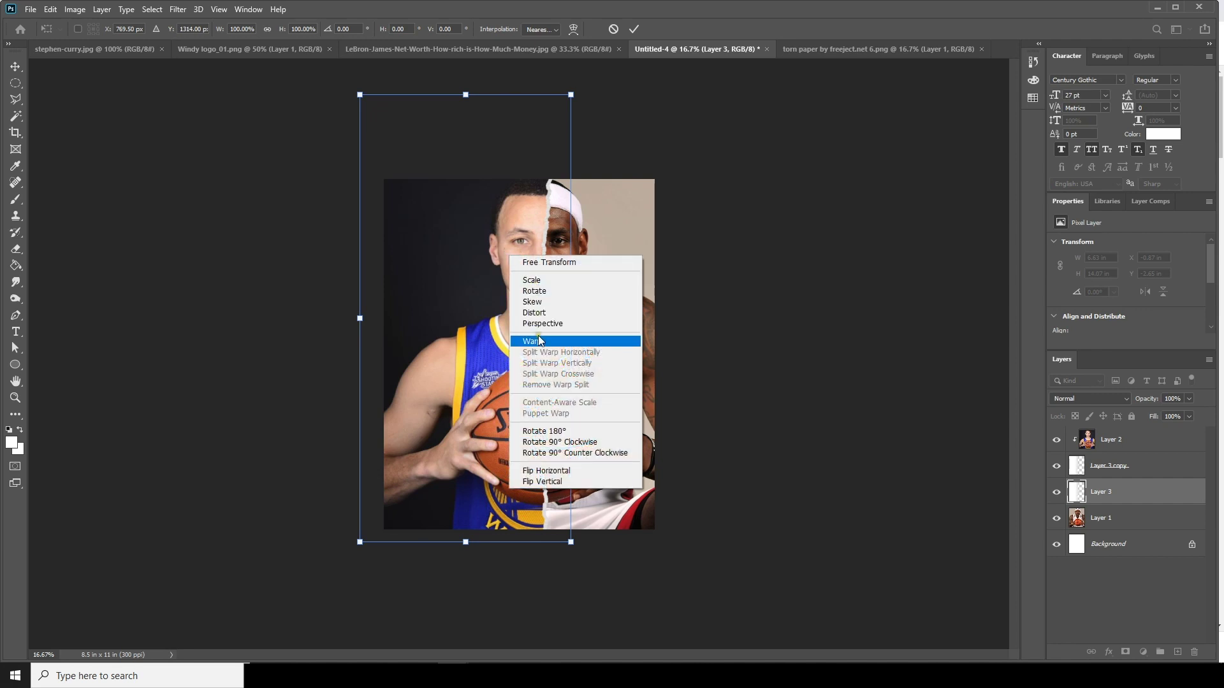
pyautogui.click(539, 343)
pyautogui.moveTo(571, 543); pyautogui.dragTo(585, 575)
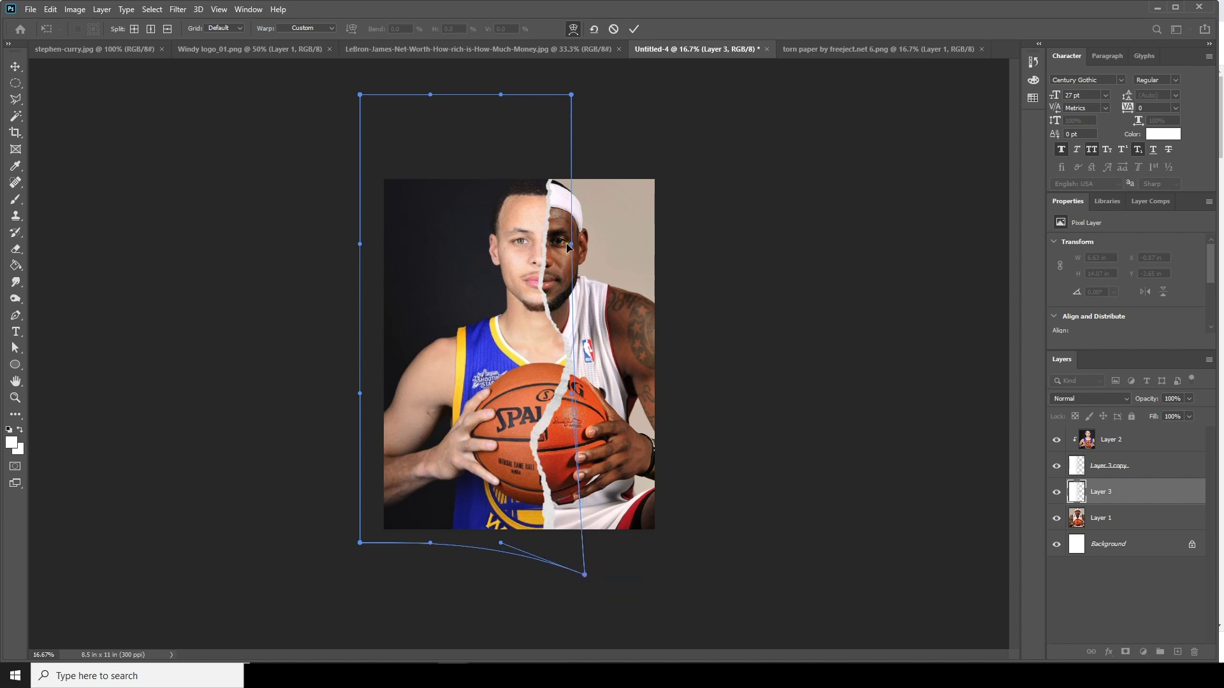
pyautogui.moveTo(578, 94); pyautogui.dragTo(581, 70)
pyautogui.moveTo(569, 395); pyautogui.dragTo(570, 396)
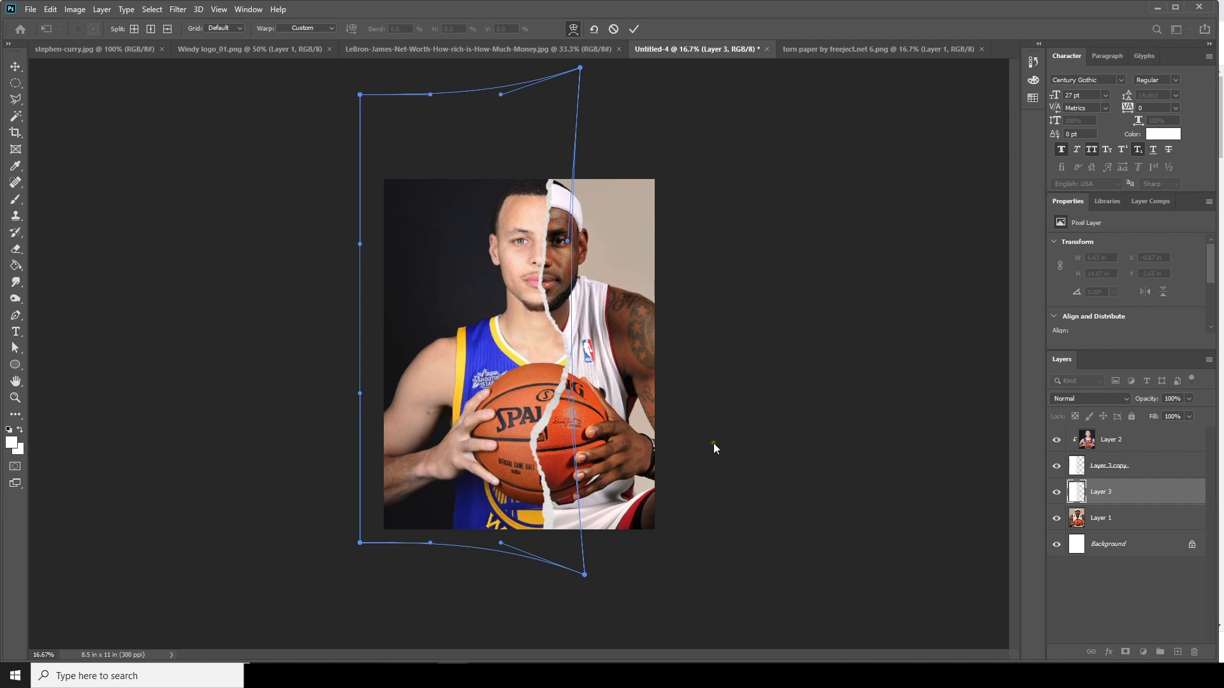
pyautogui.press('Return')
pyautogui.hotkey('ctrl', '-')
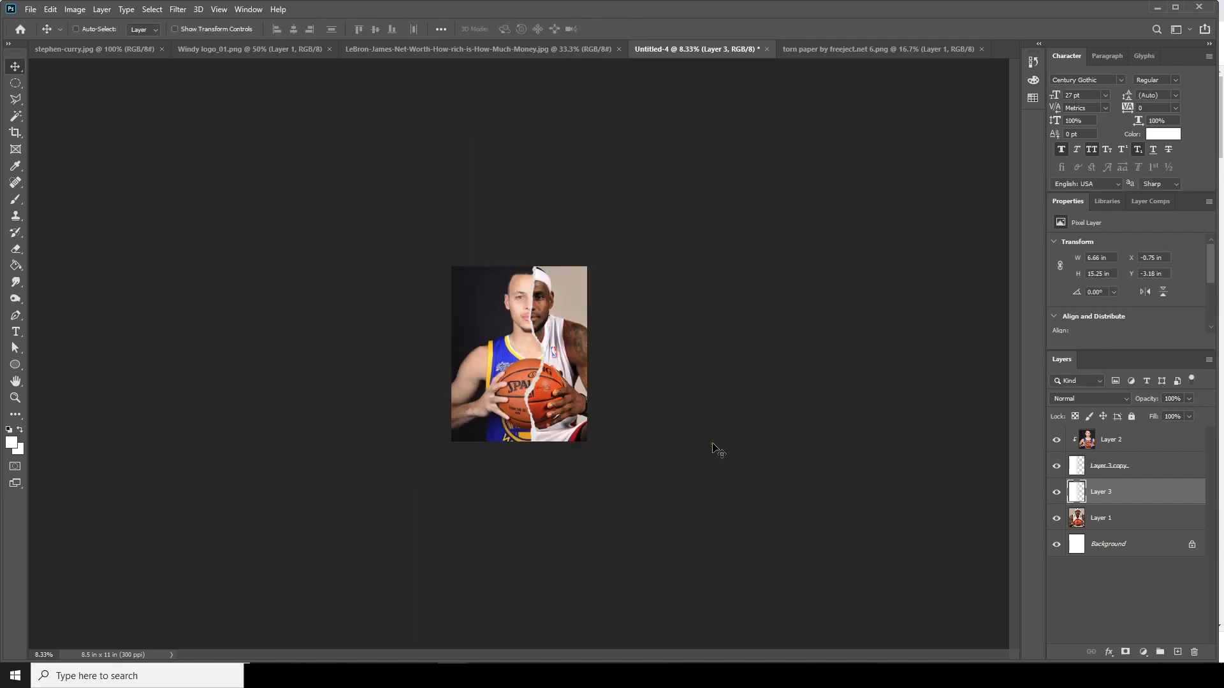
pyautogui.hotkey('ctrl', '+')
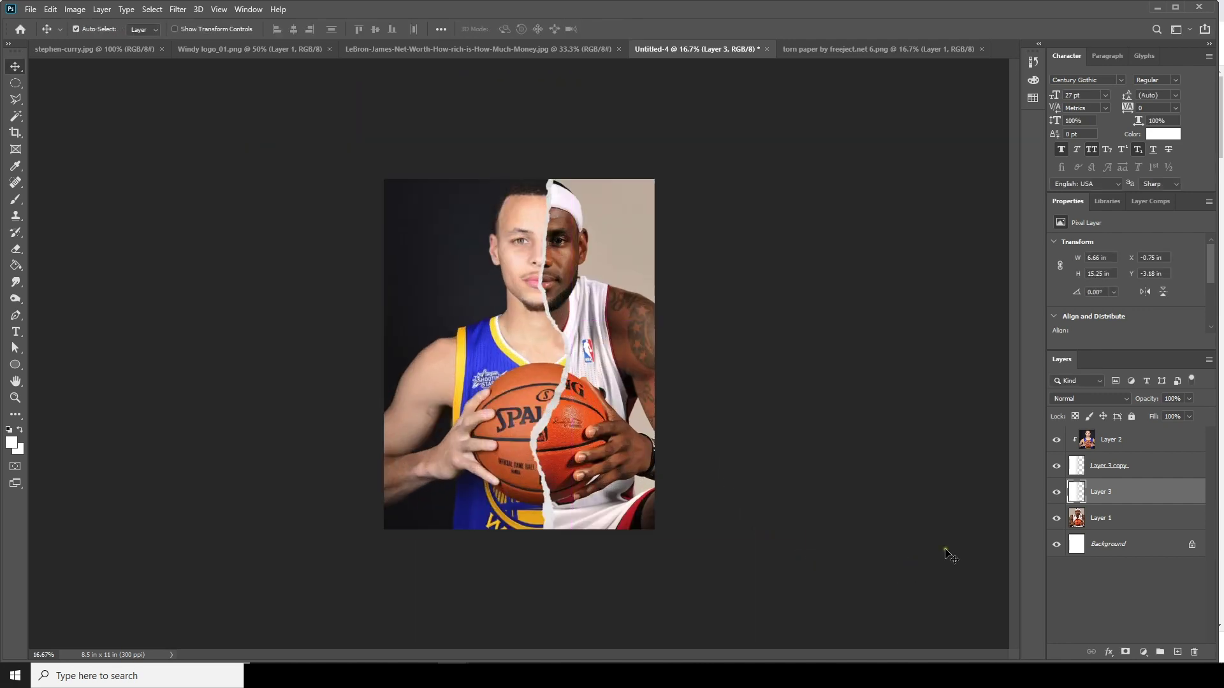
# In the Camera Raw filter, set the LeBron layer's Clarity to +100, Highlights to -53, Shadows to +67, Exposure to +0.30 and Vibrance to -43.
pyautogui.click(1084, 521)
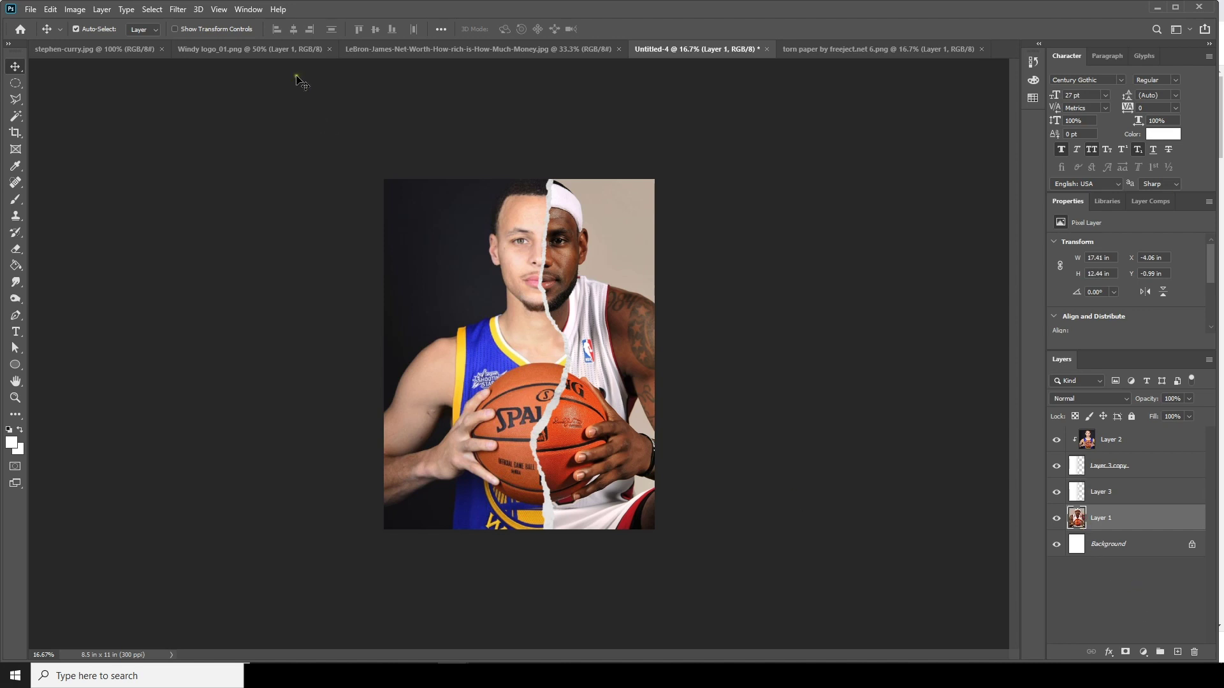
pyautogui.click(179, 11)
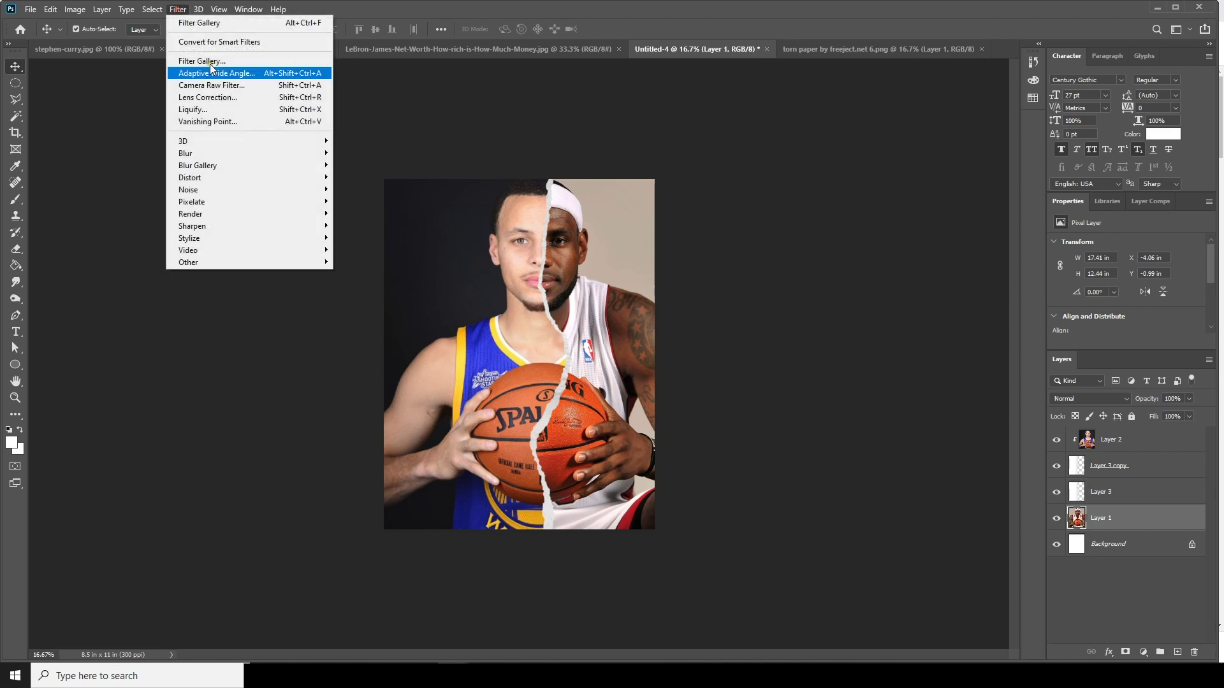
pyautogui.click(221, 94)
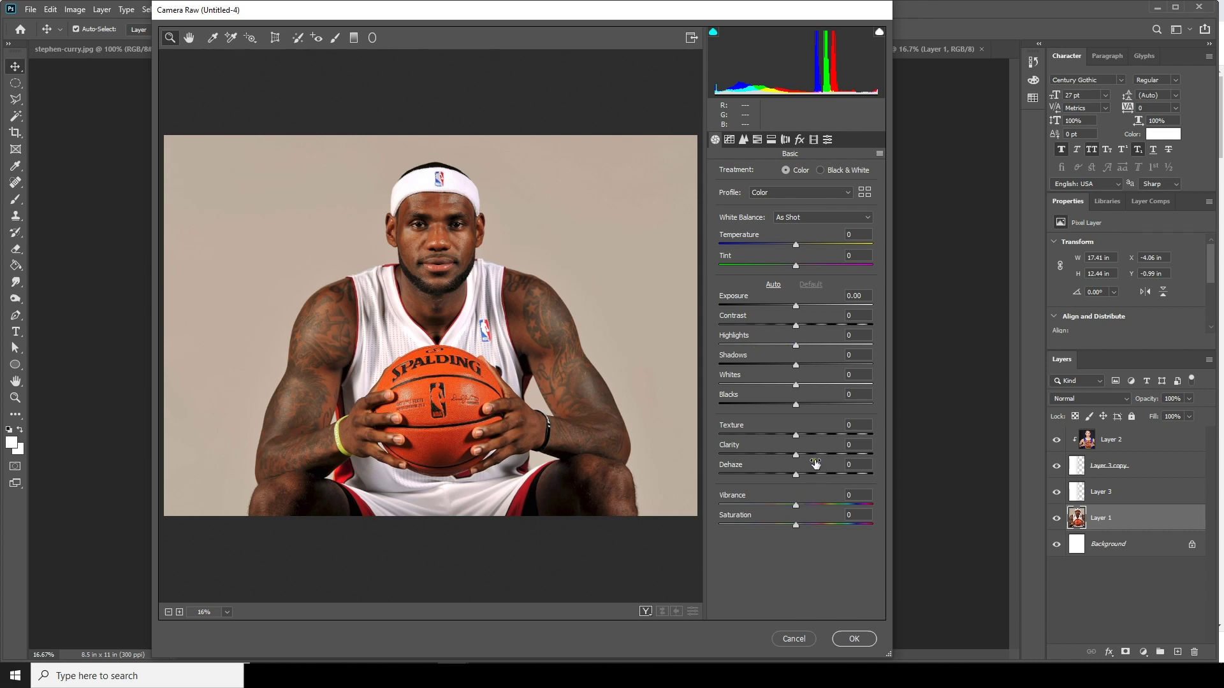
pyautogui.moveTo(841, 456); pyautogui.dragTo(885, 451)
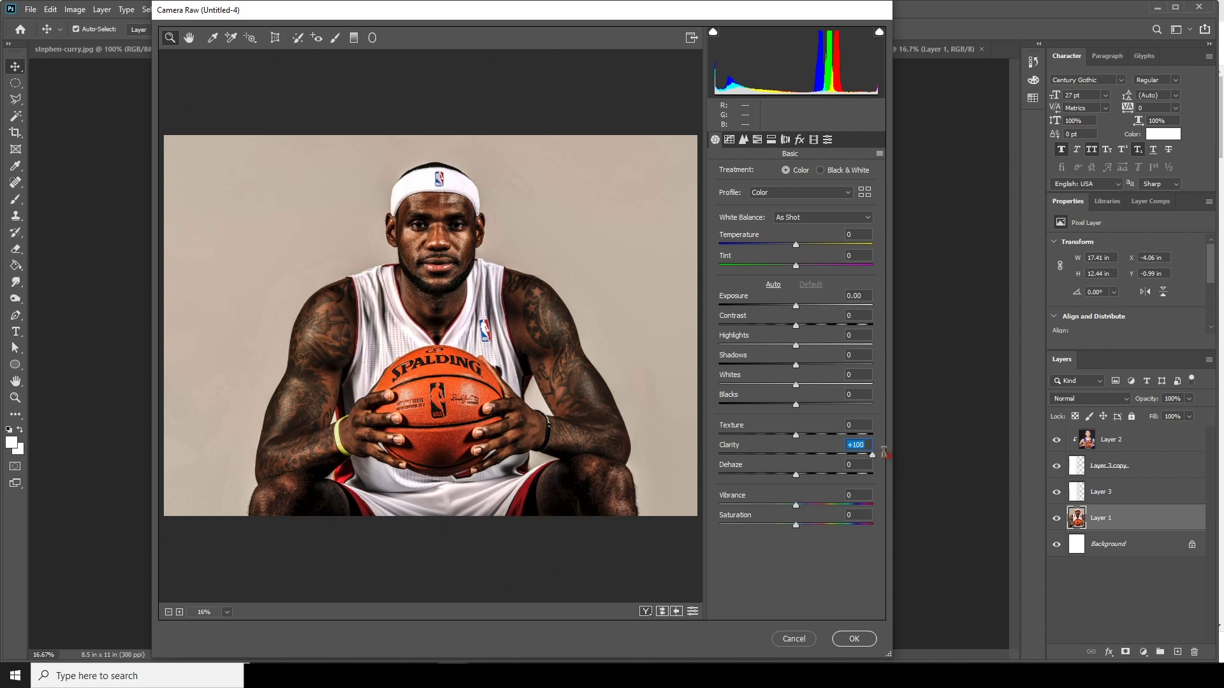
pyautogui.click(756, 345)
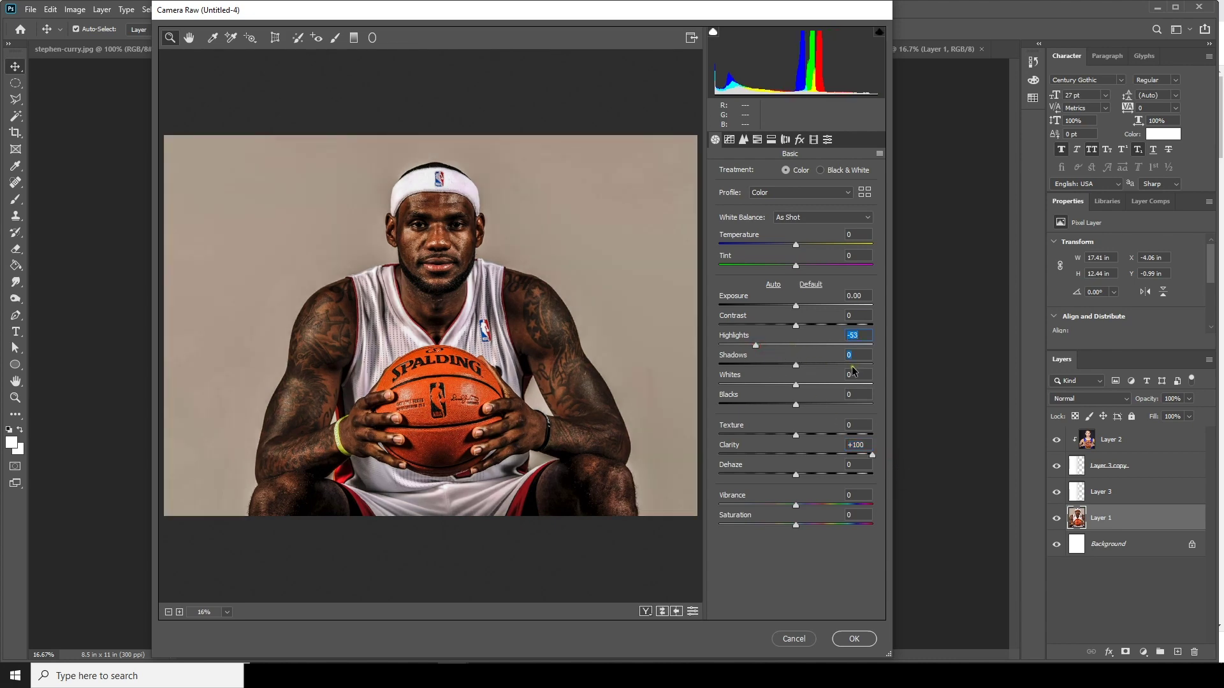
pyautogui.click(847, 365)
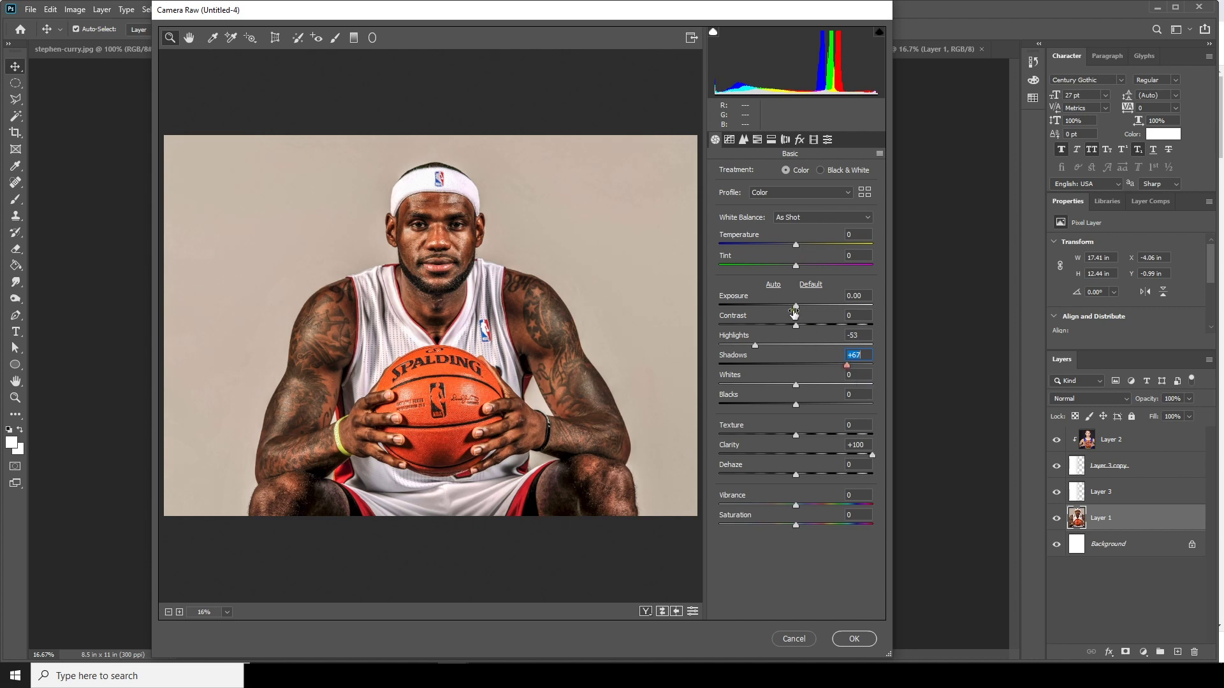
pyautogui.click(796, 307)
pyautogui.moveTo(800, 310); pyautogui.dragTo(801, 309)
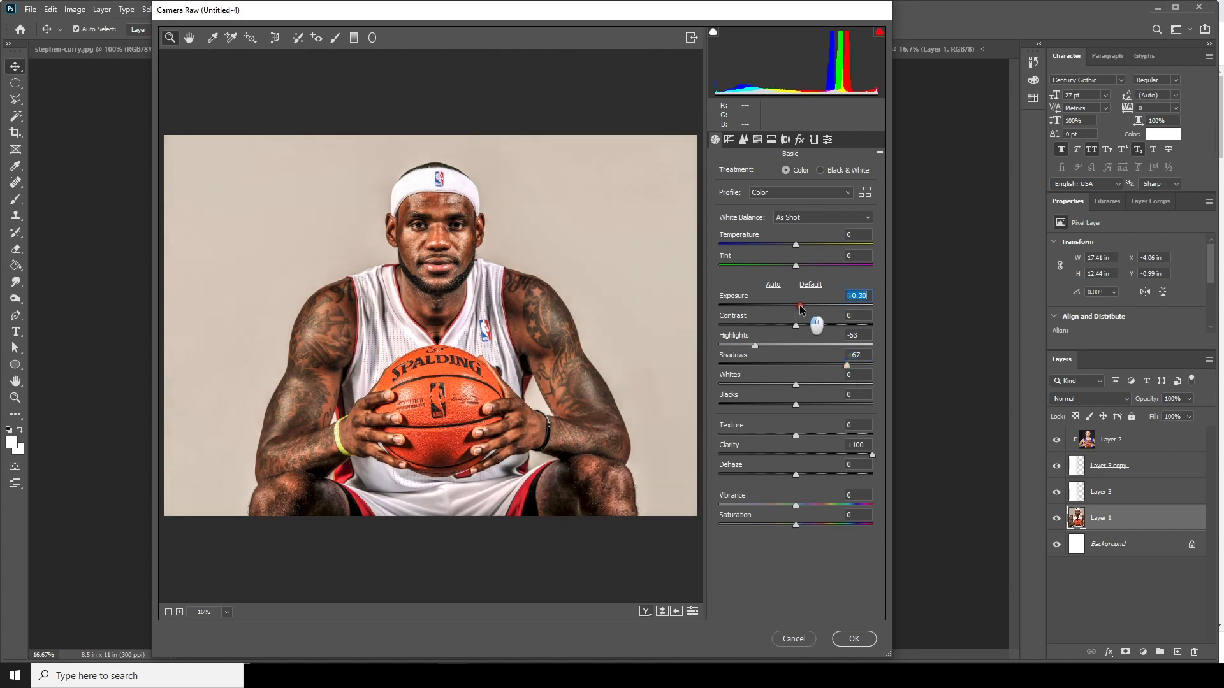
pyautogui.click(765, 505)
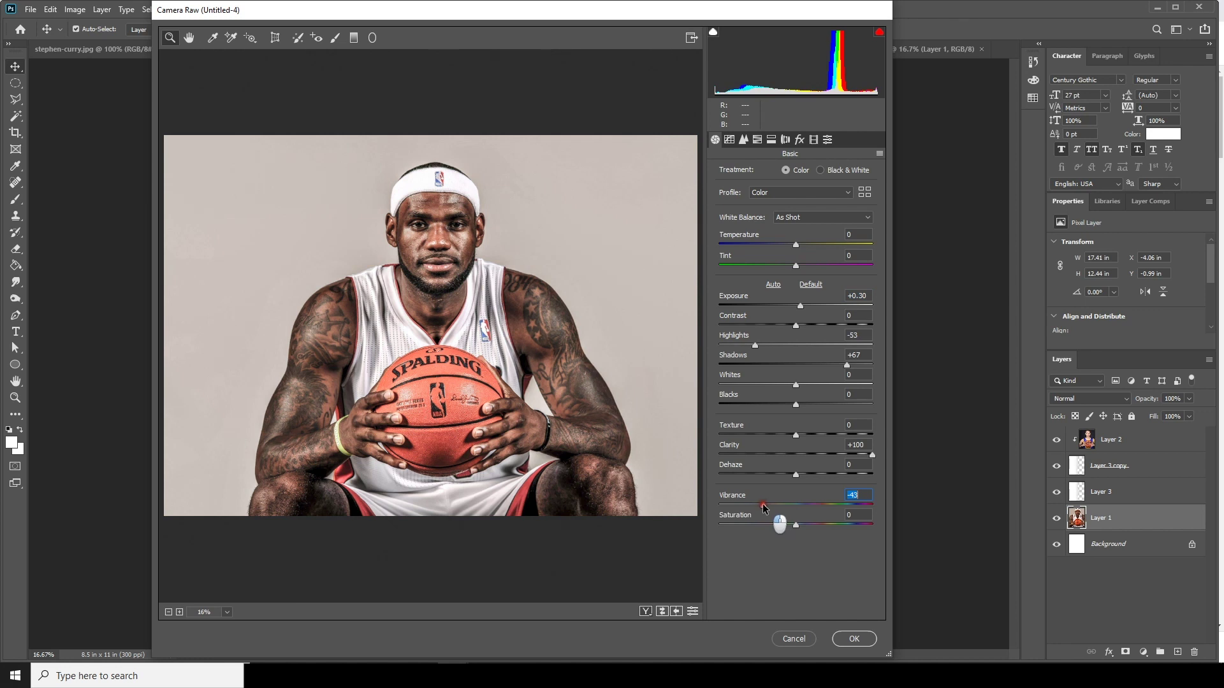
# Raise the luminance noise reduction on the LeBron layer and apply the Camera Raw filter.
pyautogui.click(744, 139)
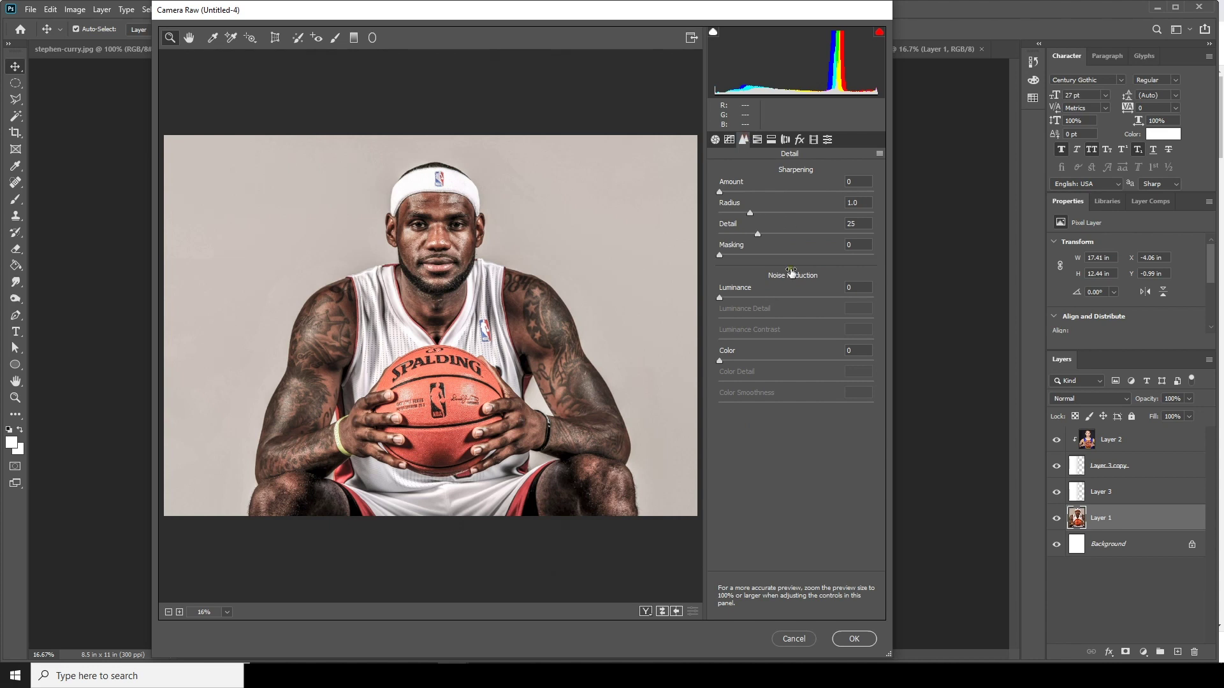
pyautogui.click(806, 297)
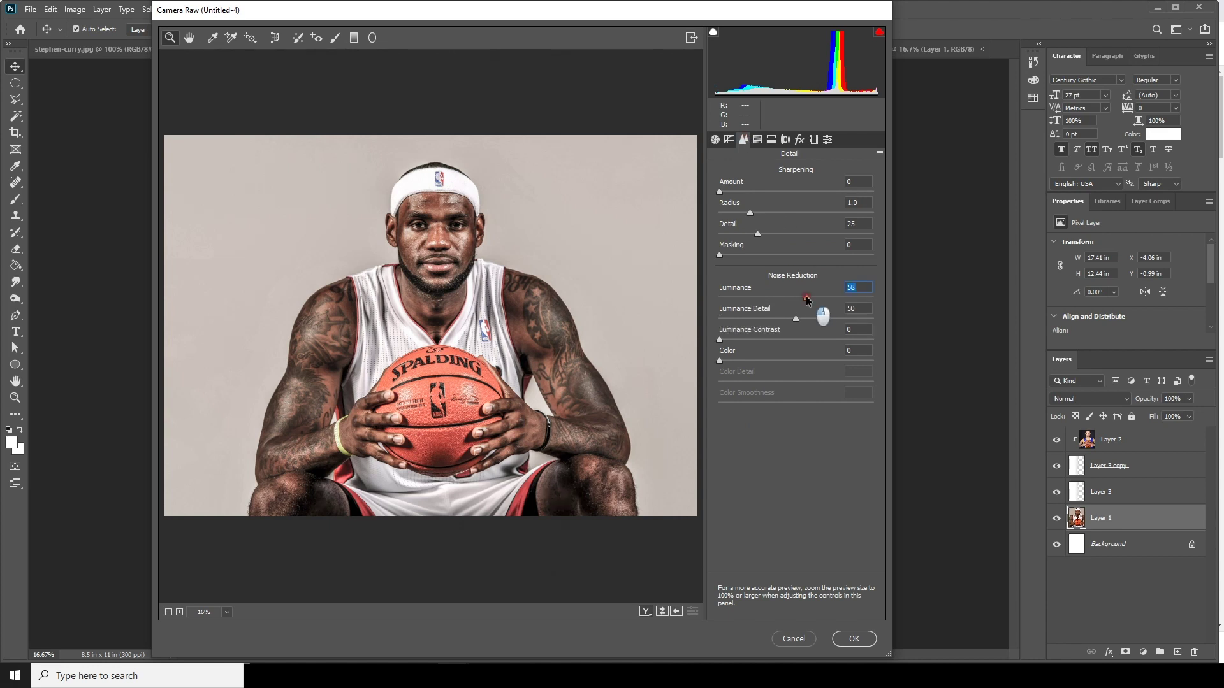
pyautogui.moveTo(816, 297); pyautogui.dragTo(830, 299)
pyautogui.click(854, 638)
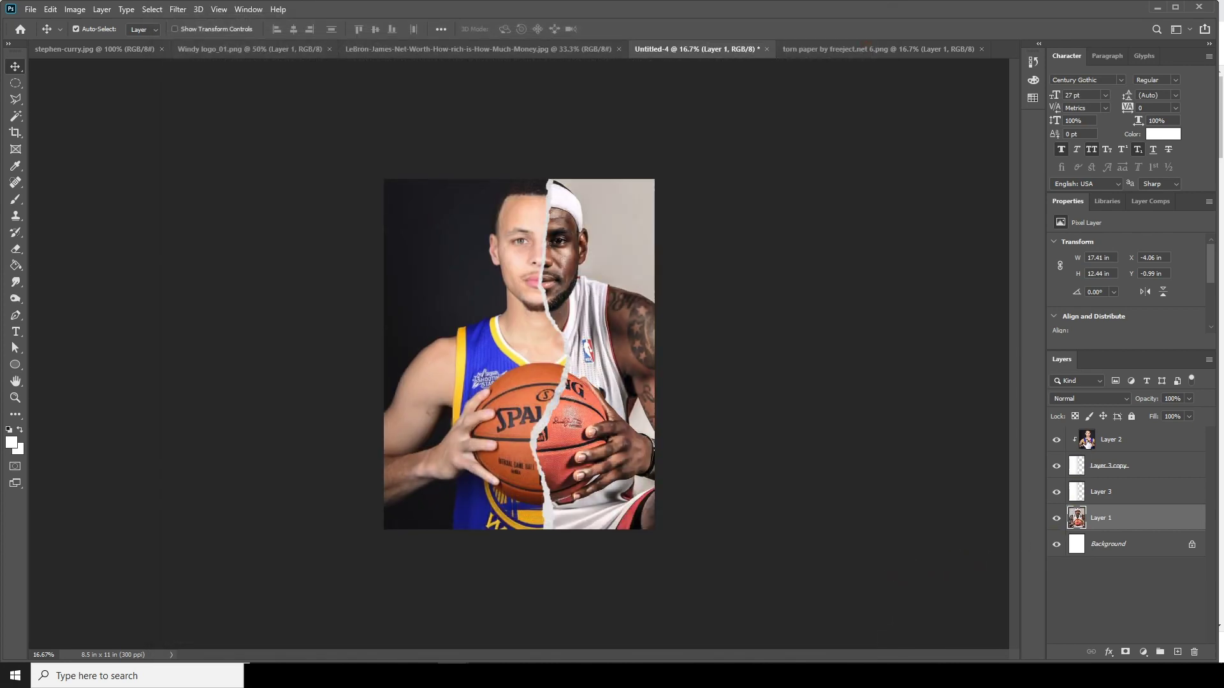
# In the Camera Raw filter, set the Curry layer's Clarity to +73, Highlights to -36 and Shadows to +55, and lower its Vibrance.
pyautogui.click(1088, 444)
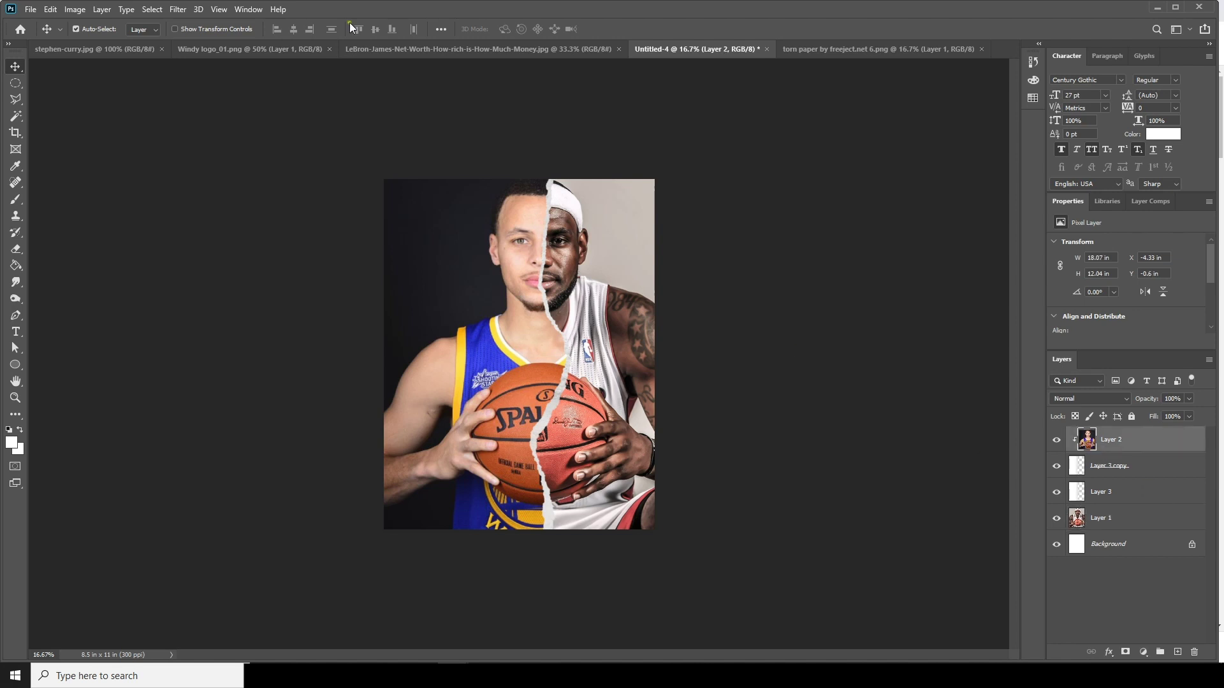
pyautogui.click(178, 9)
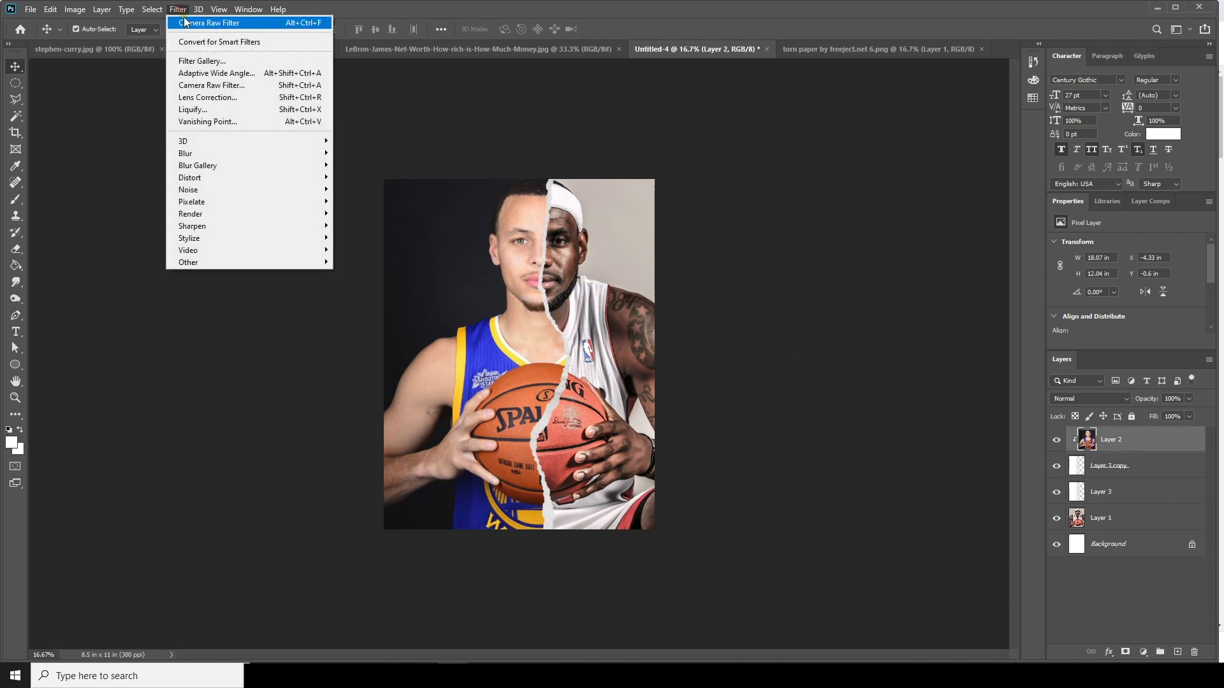
pyautogui.click(211, 86)
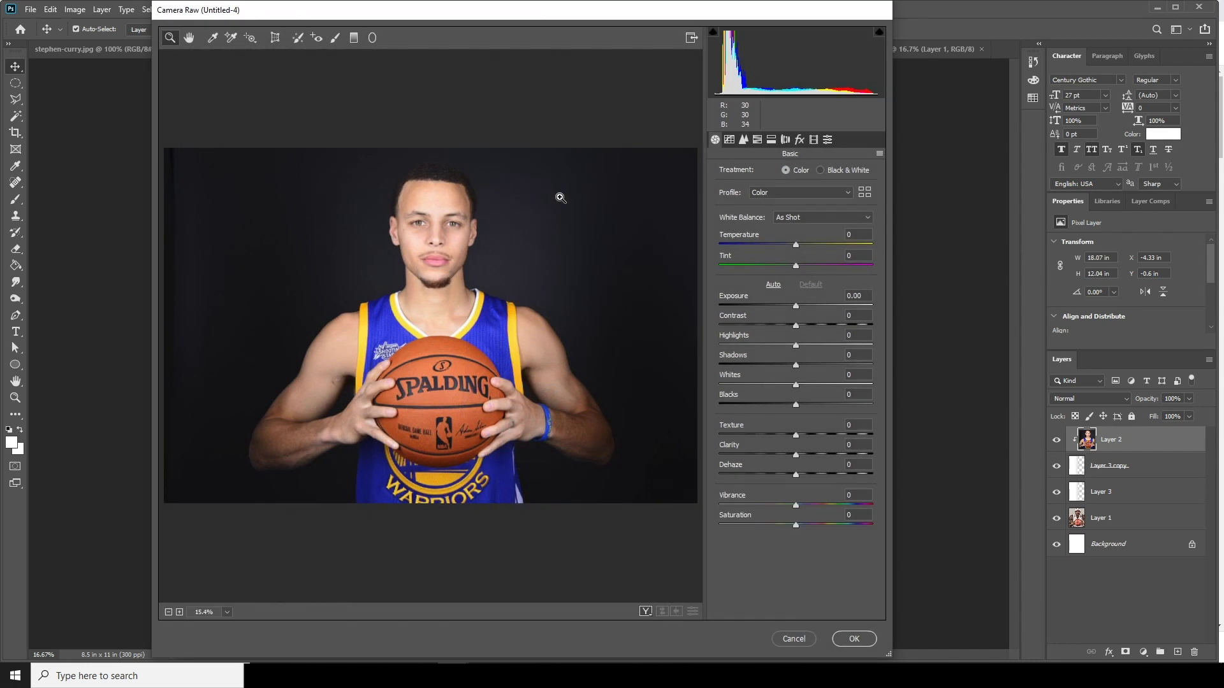
pyautogui.click(843, 454)
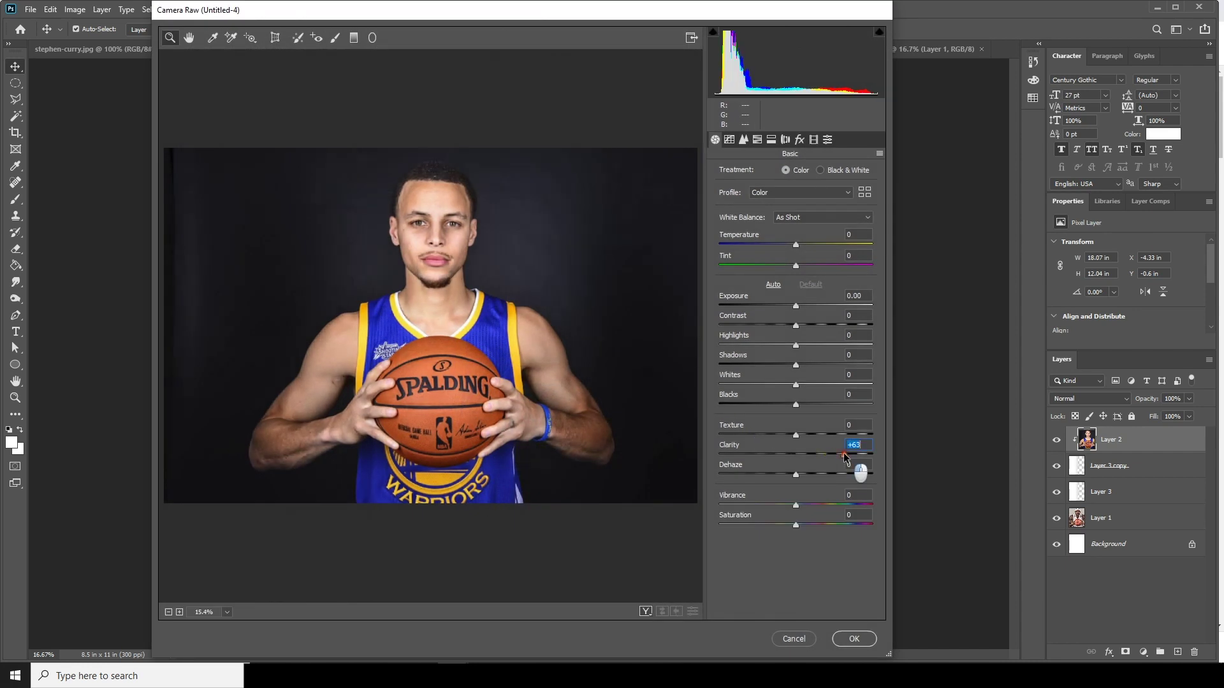
pyautogui.moveTo(850, 453); pyautogui.dragTo(852, 454)
pyautogui.moveTo(796, 345); pyautogui.dragTo(768, 348)
pyautogui.click(837, 364)
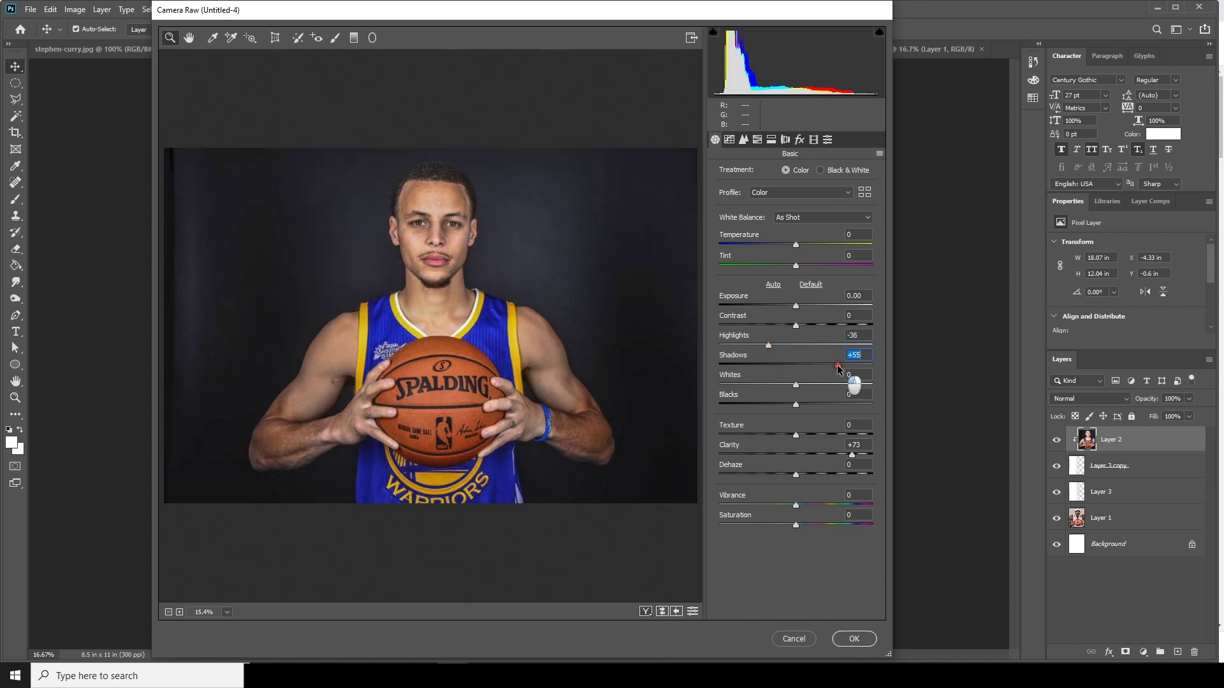
pyautogui.click(773, 506)
pyautogui.moveTo(772, 504); pyautogui.dragTo(770, 506)
# Set the Curry layer's luminance noise reduction to 83 and apply the Camera Raw filter.
pyautogui.click(745, 141)
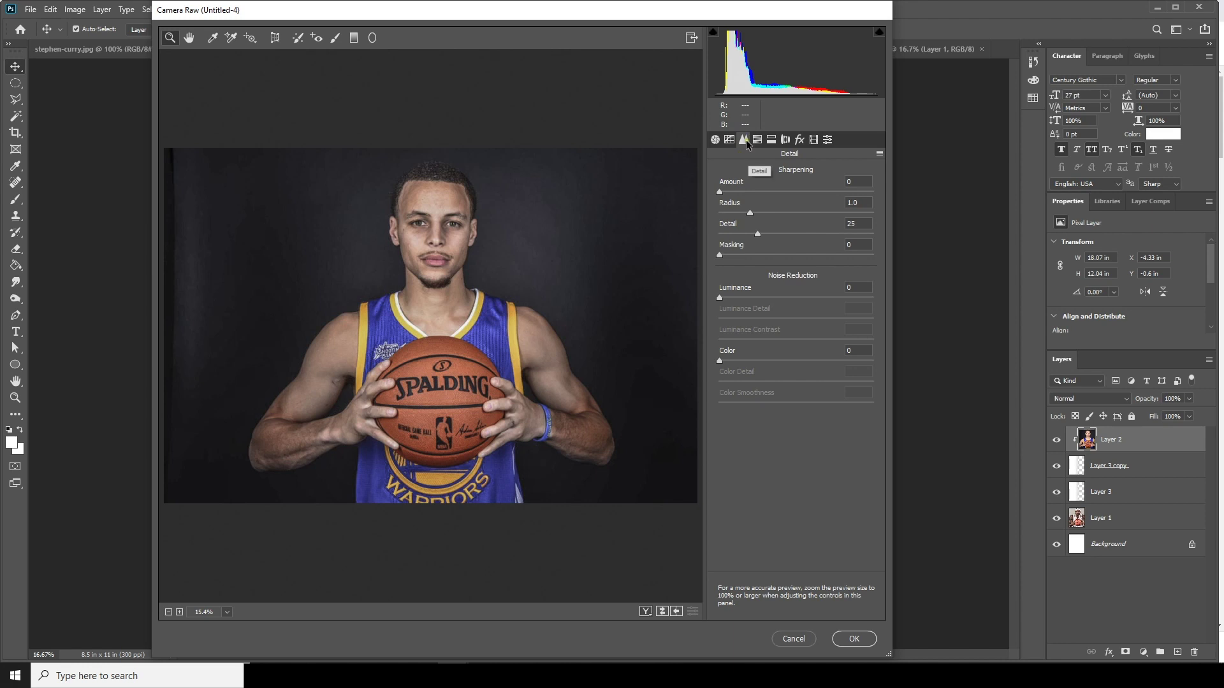
pyautogui.click(836, 297)
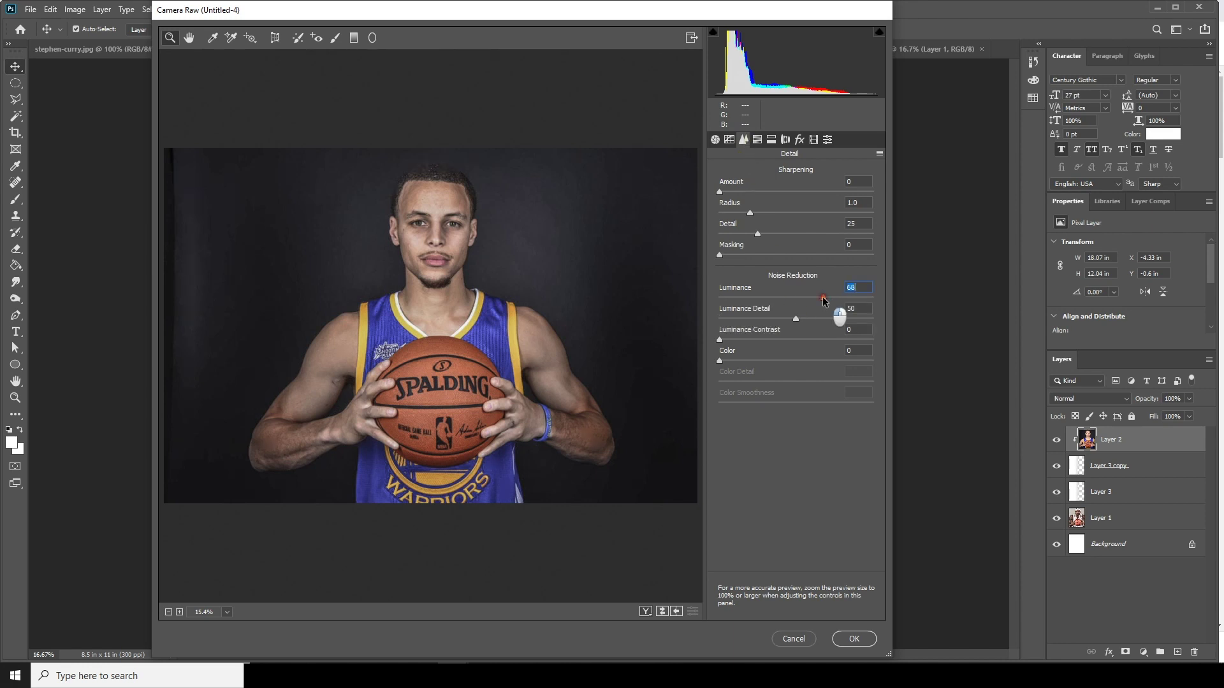
pyautogui.moveTo(837, 299); pyautogui.dragTo(846, 298)
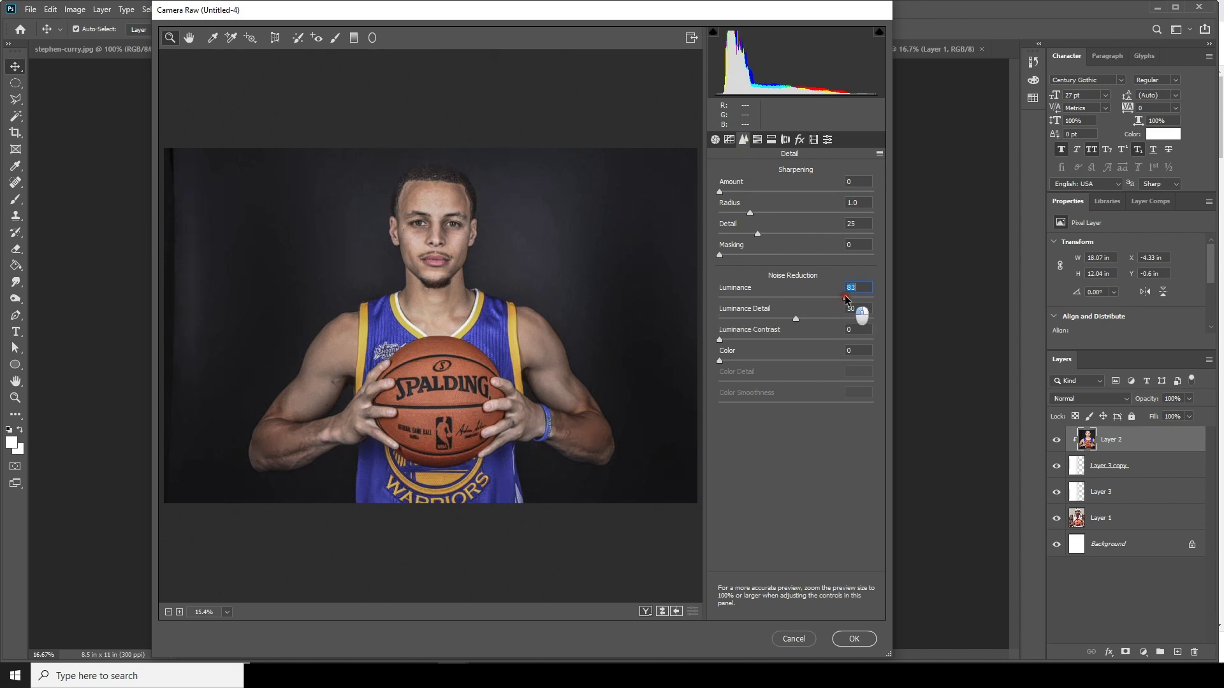
pyautogui.click(854, 639)
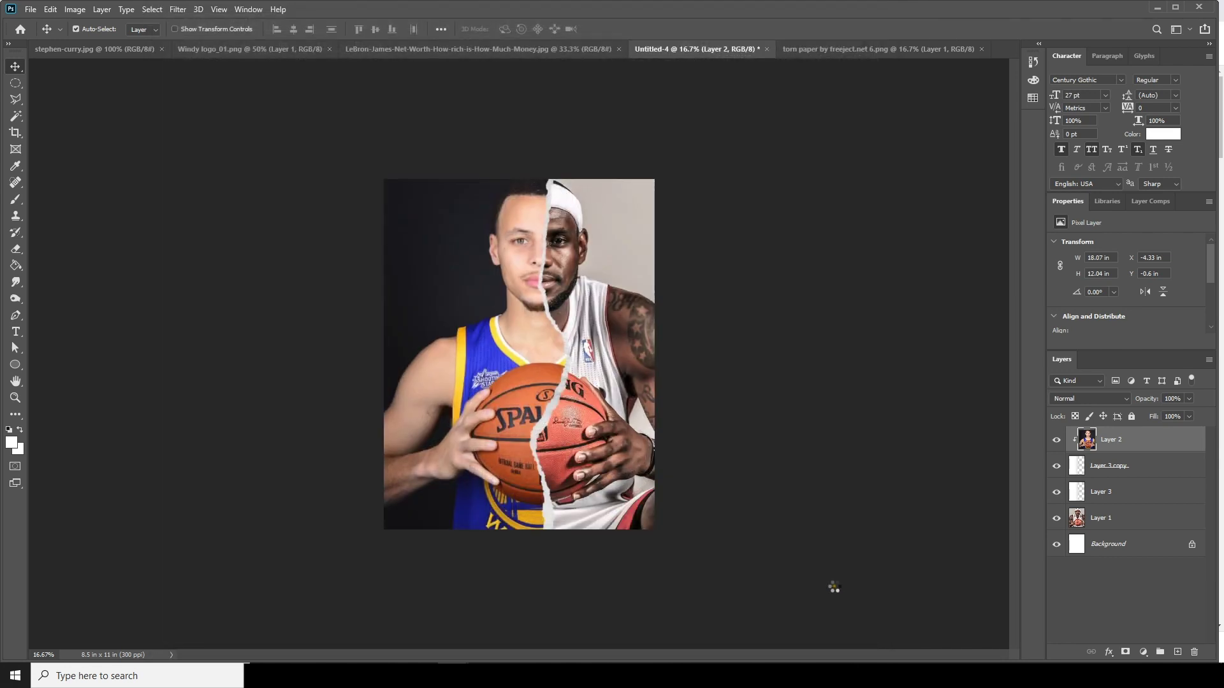
pyautogui.click(798, 466)
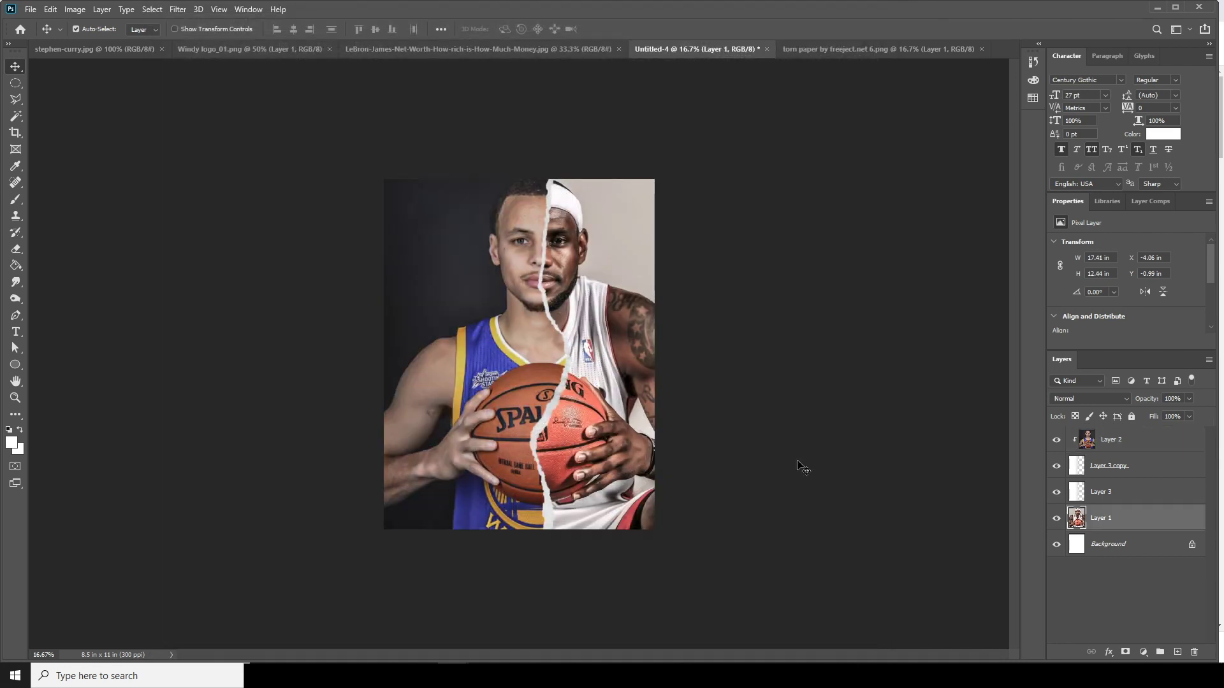
pyautogui.click(746, 551)
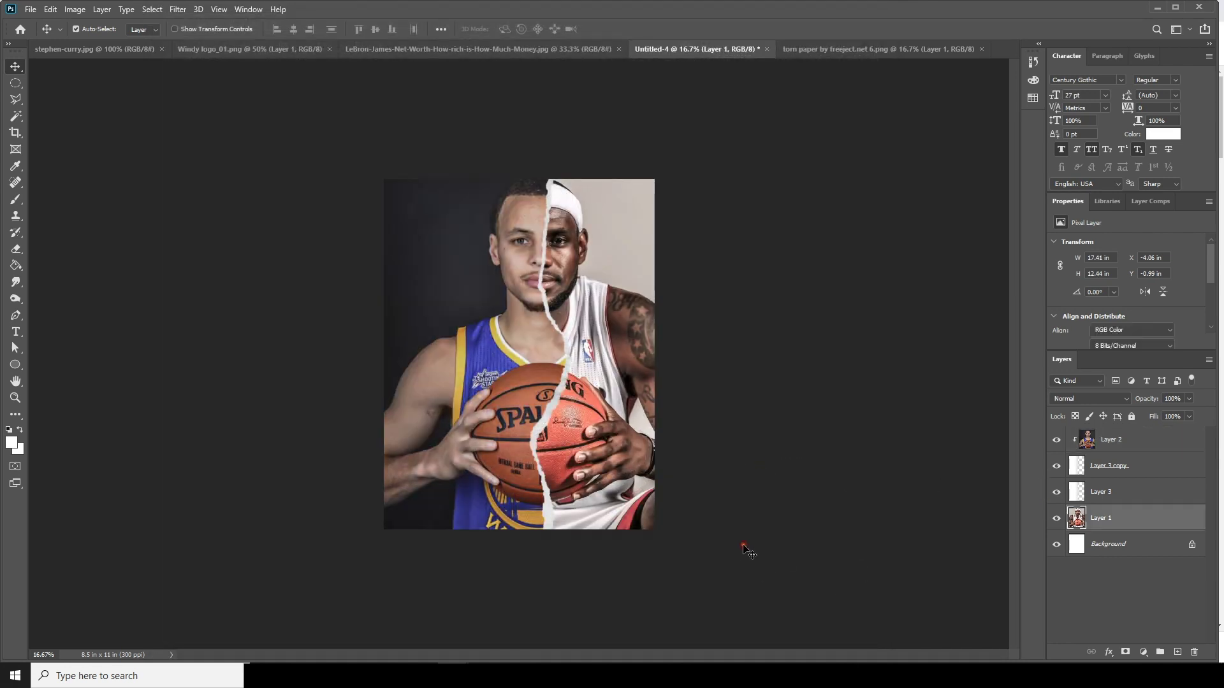
pyautogui.hotkey('ctrl', '-')
pyautogui.hotkey('ctrl', '+')
pyautogui.hotkey('ctrl', '+')
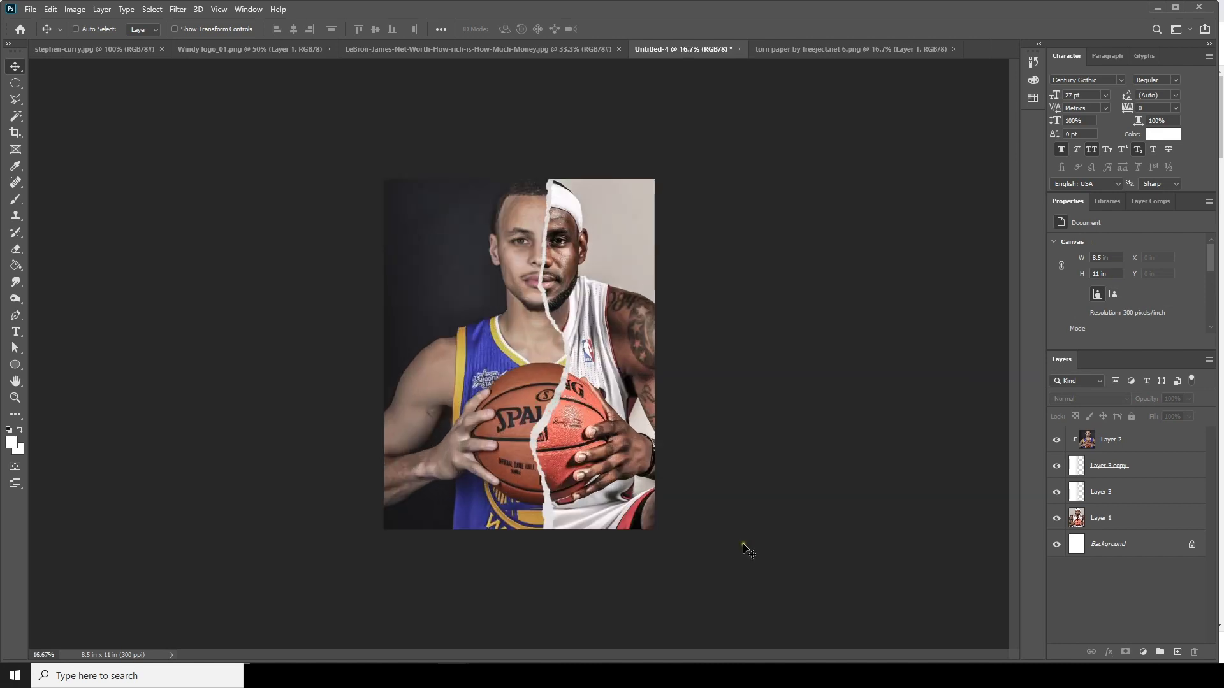
pyautogui.hotkey('ctrl', '+')
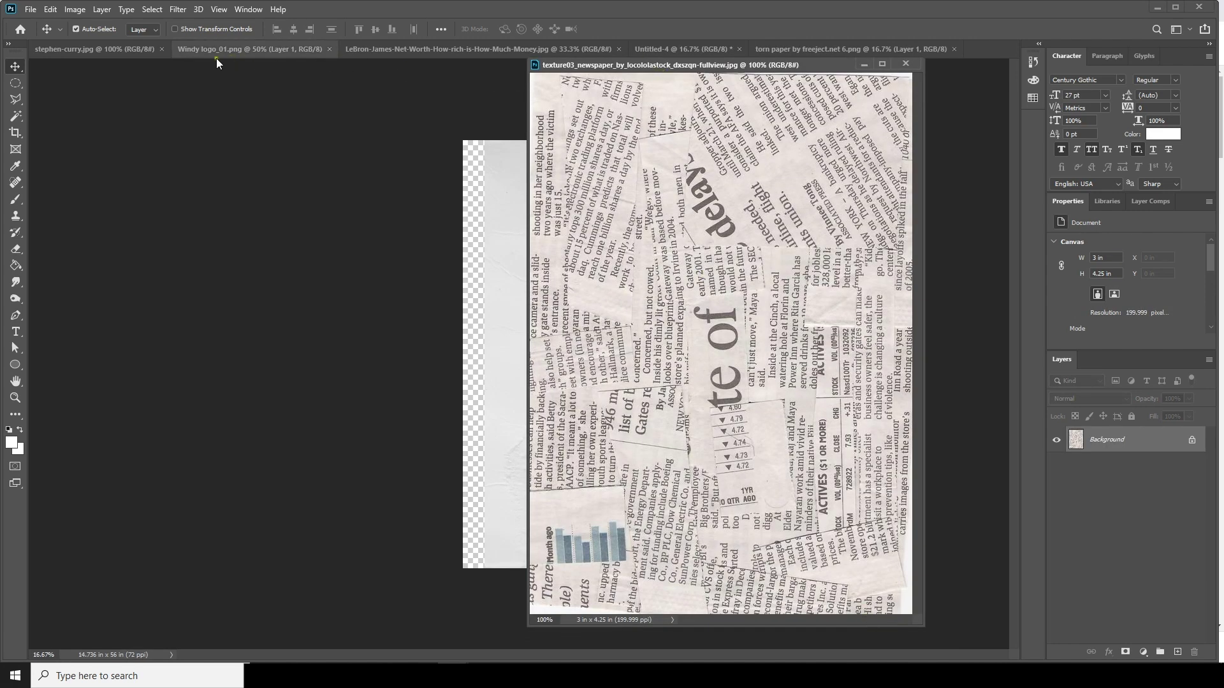
# Copy the newspaper texture into the poster document as a new top layer over the faces and minimize the texture's window.
pyautogui.moveTo(666, 67); pyautogui.dragTo(542, 274)
pyautogui.click(654, 49)
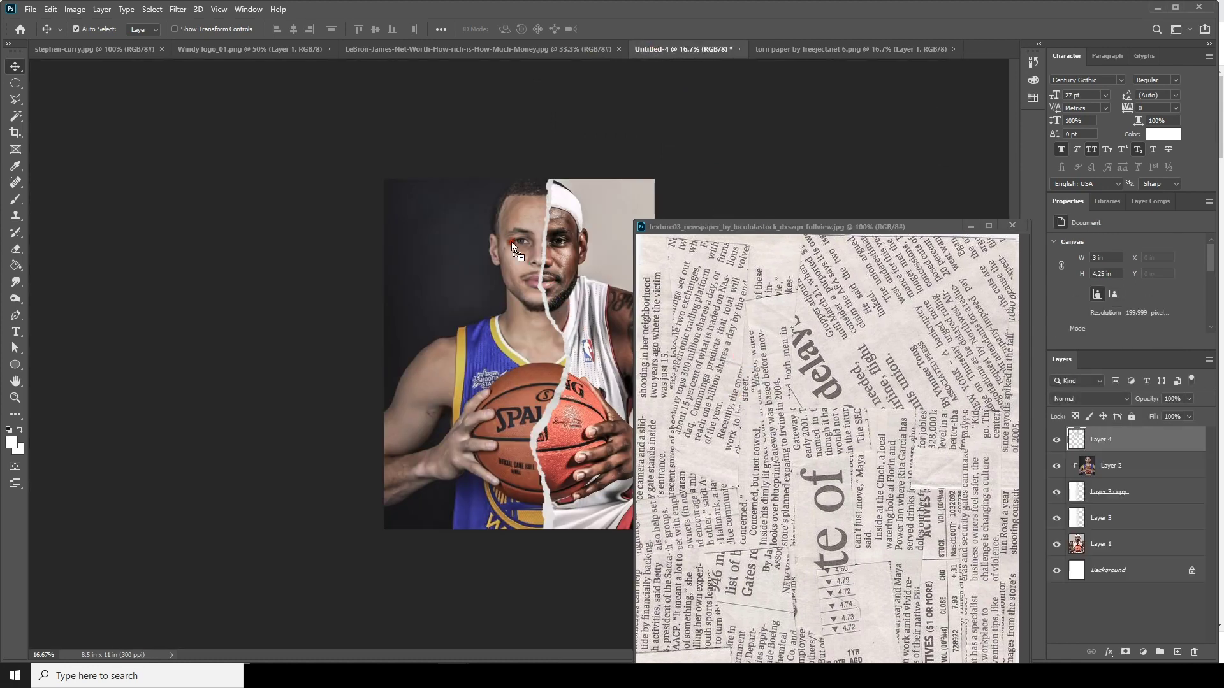
pyautogui.click(965, 227)
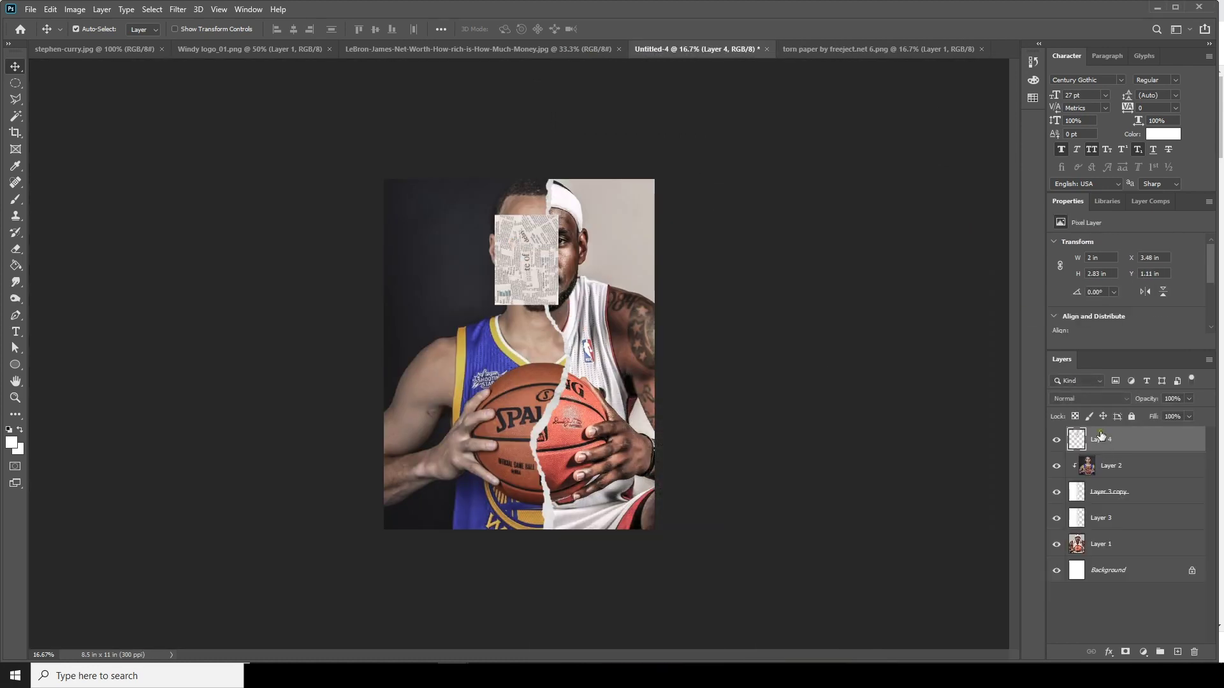
# Scale the newspaper texture layer up and reposition it until it covers the whole poster.
pyautogui.click(59, 12)
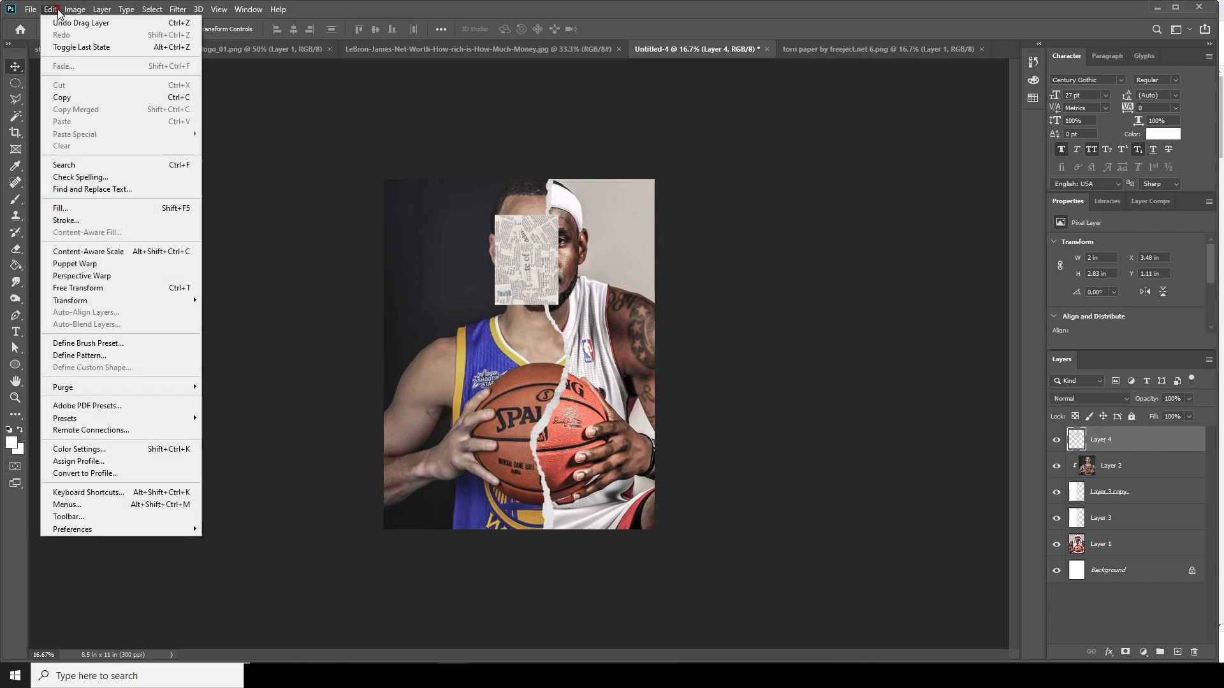
pyautogui.click(83, 288)
pyautogui.moveTo(558, 305); pyautogui.dragTo(712, 523)
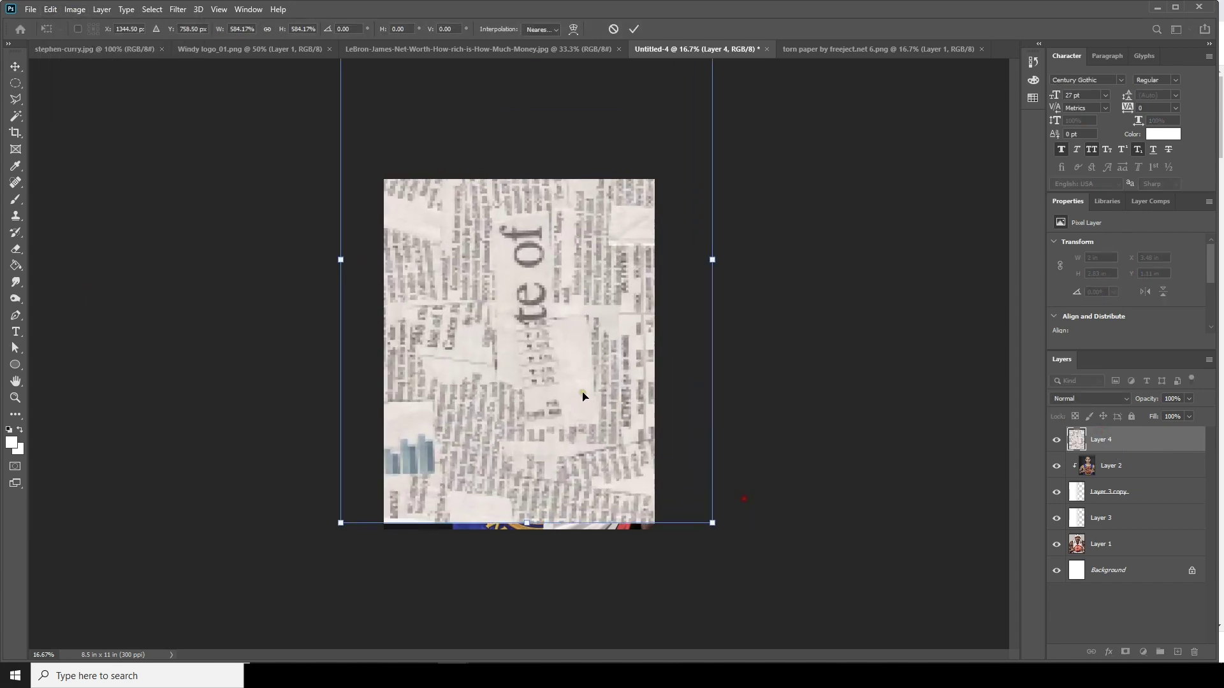
pyautogui.moveTo(588, 401); pyautogui.dragTo(608, 487)
pyautogui.press('Return')
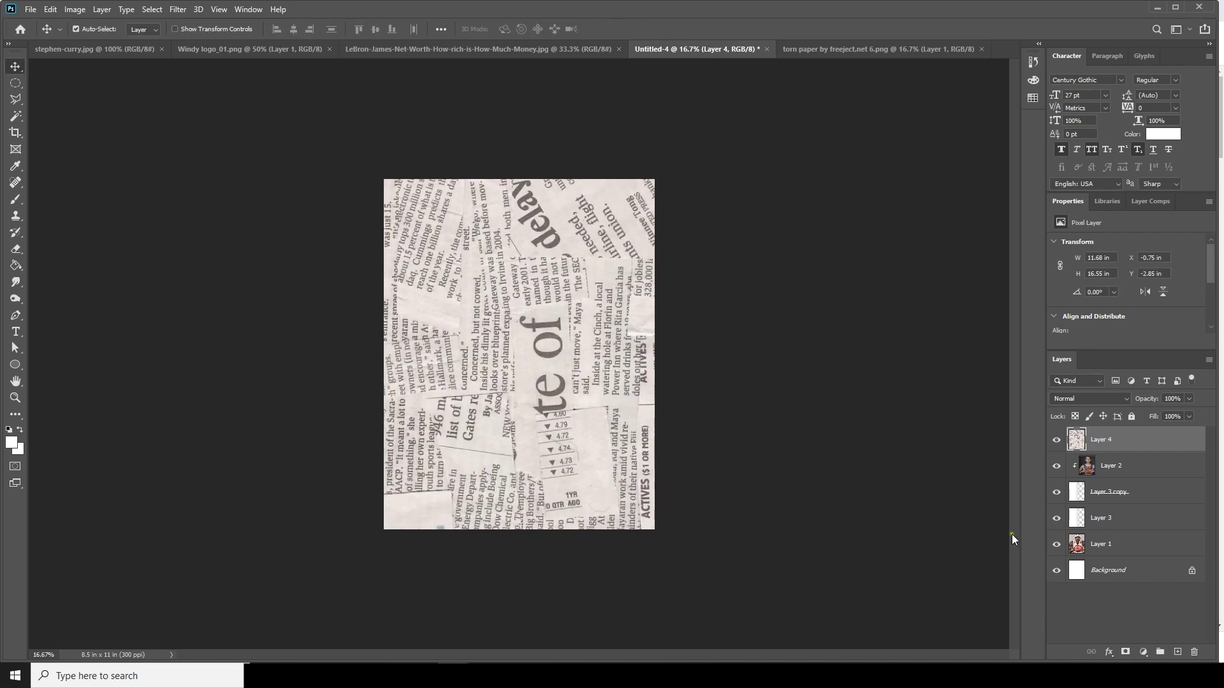
# Set the newspaper texture layer's blend mode to Multiply and its opacity to 30%.
pyautogui.click(1063, 399)
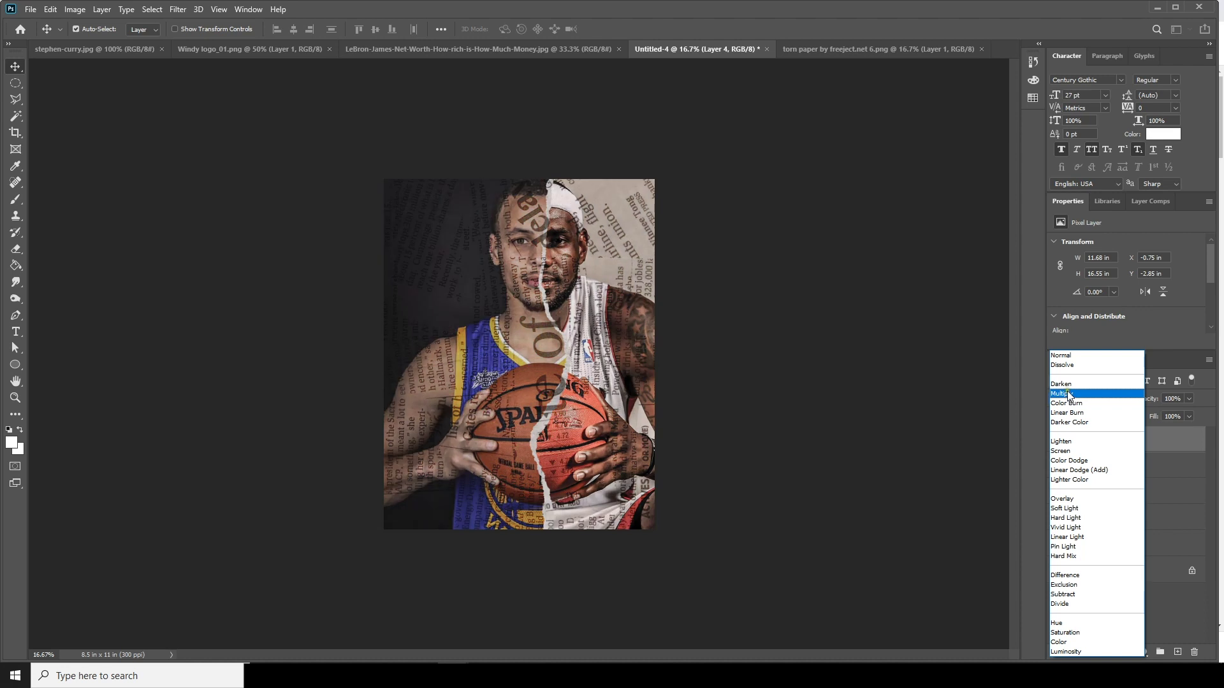
pyautogui.click(1071, 394)
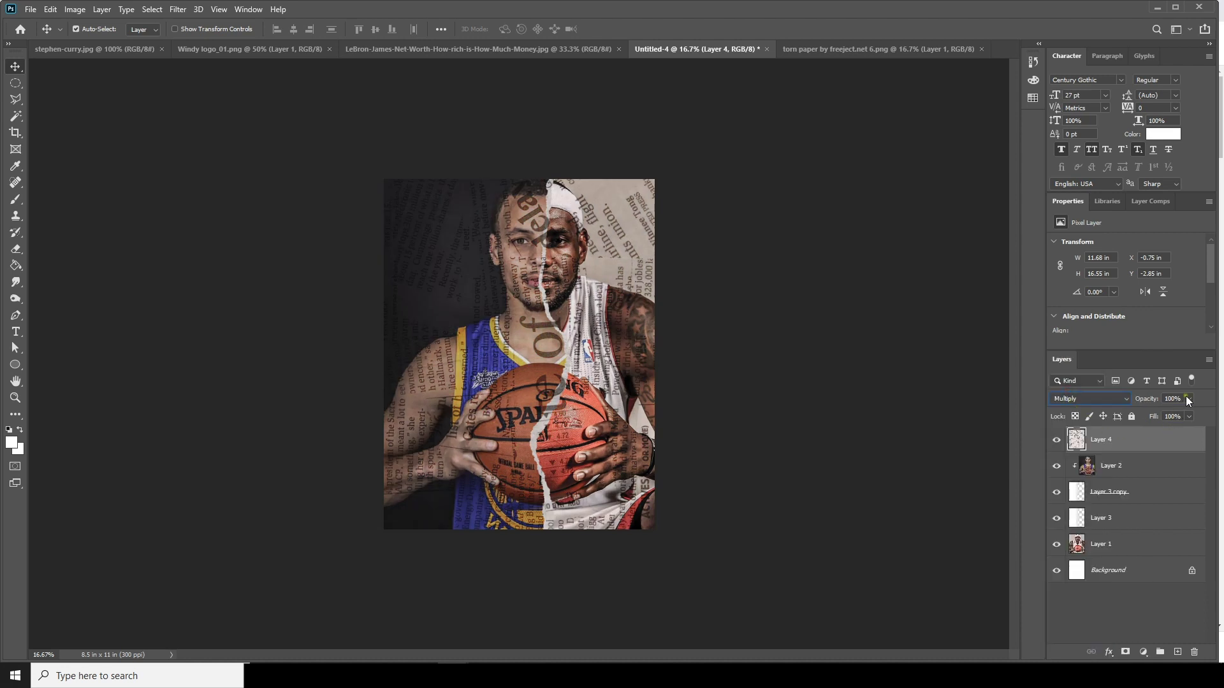
pyautogui.click(1145, 414)
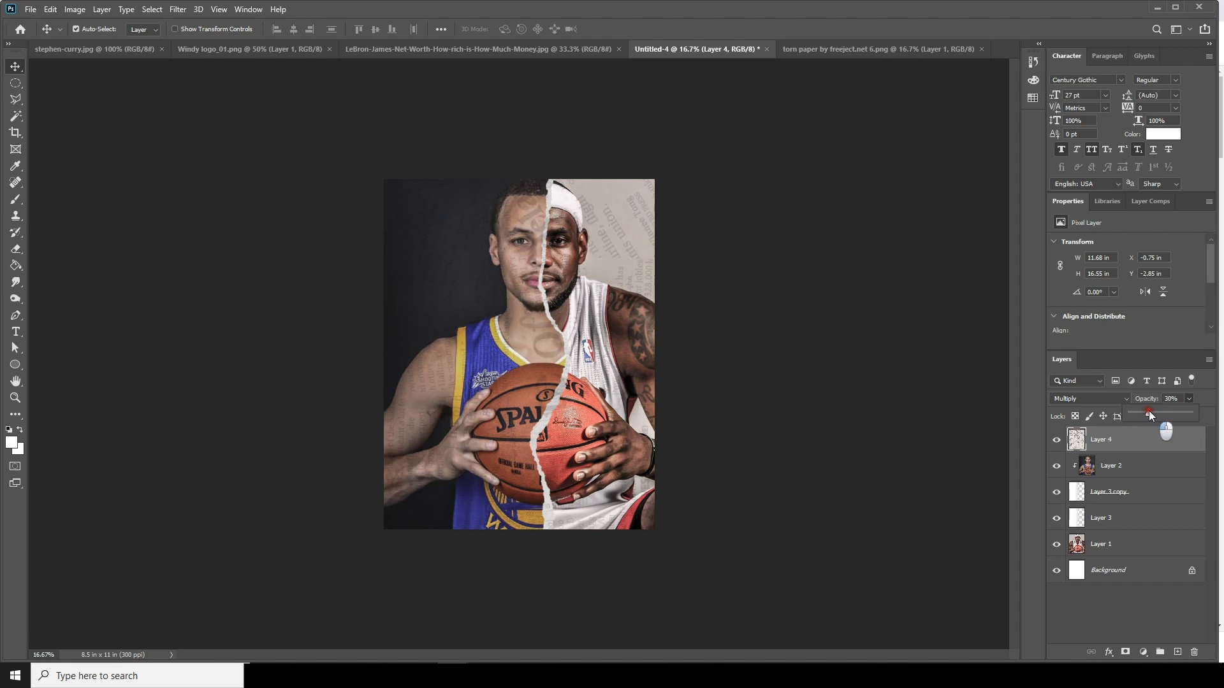
pyautogui.click(634, 528)
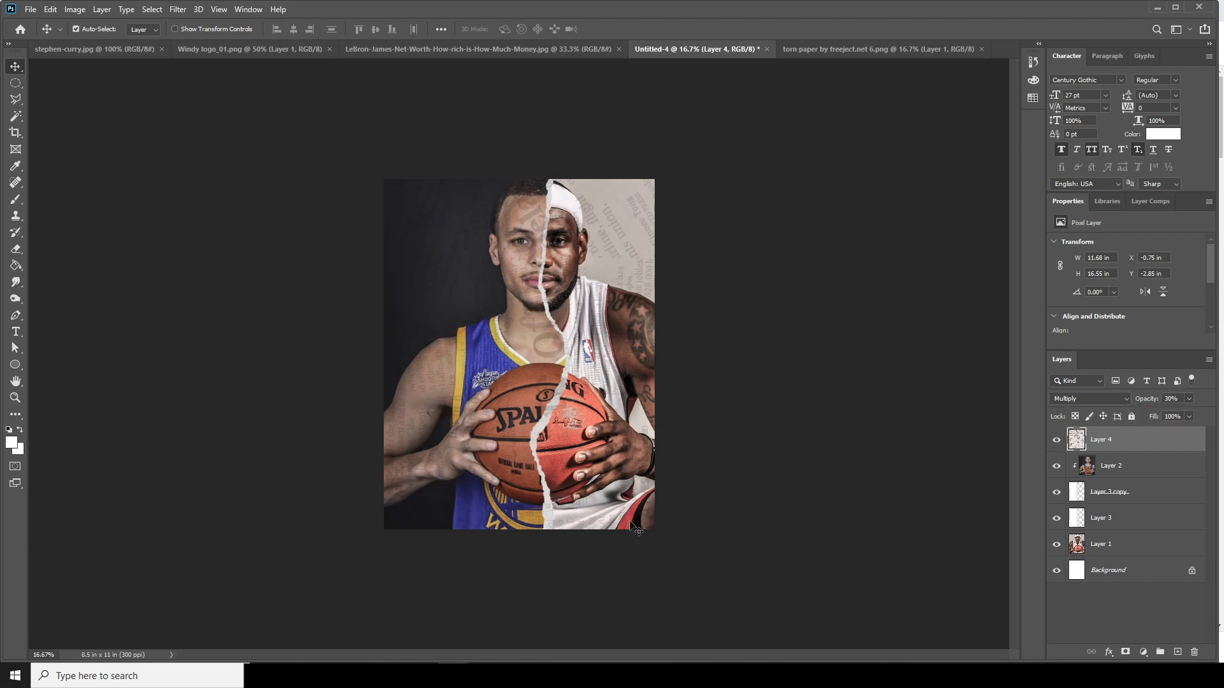
pyautogui.hotkey('ctrl', '-')
pyautogui.hotkey('ctrl', '-')
pyautogui.hotkey('ctrl', '+')
pyautogui.hotkey('ctrl', '+')
pyautogui.hotkey('ctrl', '-')
pyautogui.hotkey('ctrl', '+')
pyautogui.hotkey('ctrl', '-')
pyautogui.hotkey('ctrl', '+')
pyautogui.hotkey('ctrl', '-')
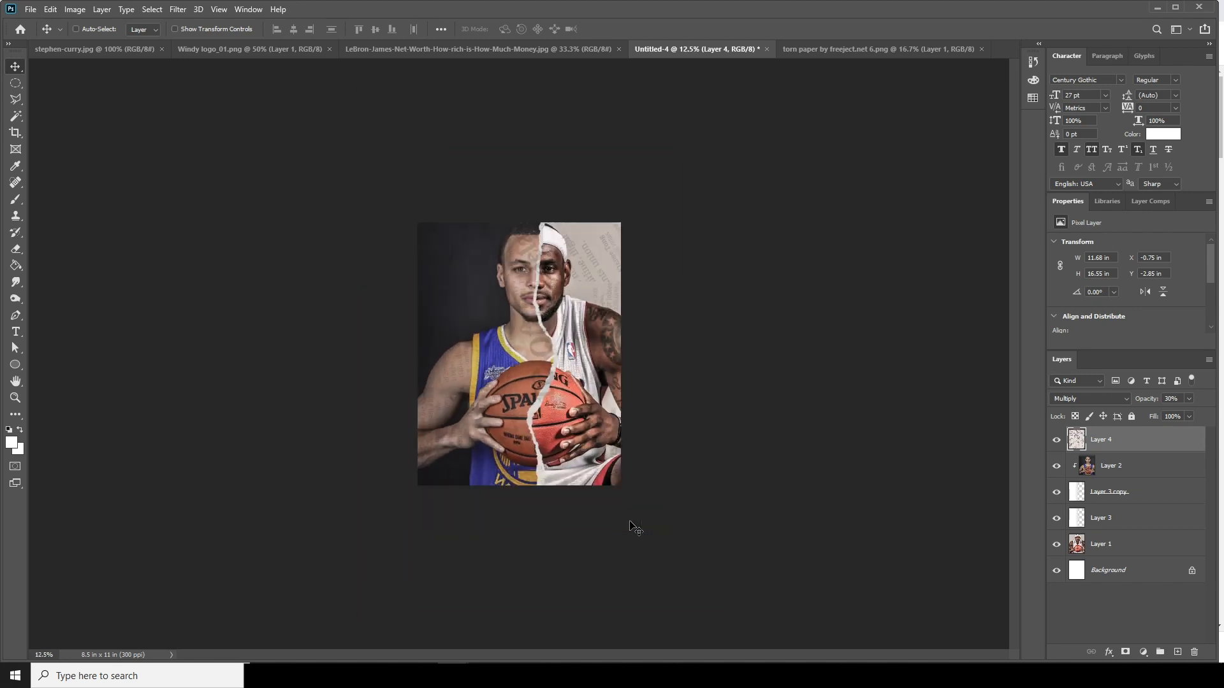
pyautogui.hotkey('ctrl', '+')
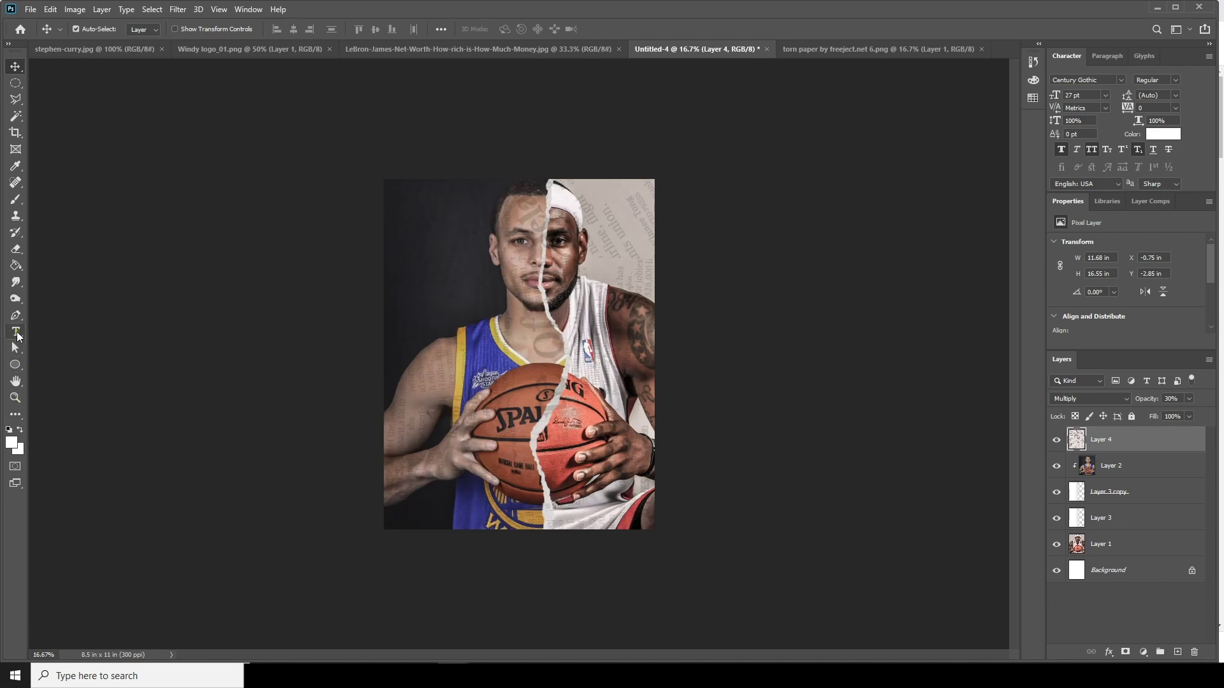
# Add the white text "SPORTS" in 27 pt Century Gothic over Curry's forearm, beside the basketball.
pyautogui.click(16, 332)
pyautogui.click(443, 402)
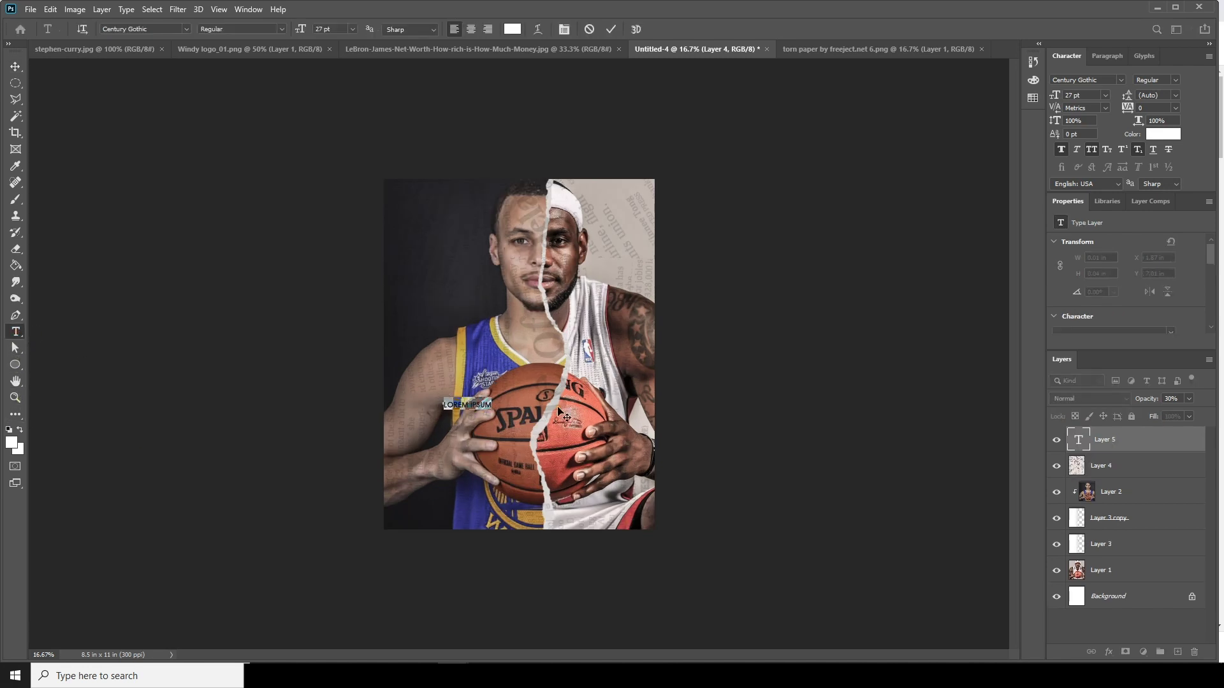
pyautogui.write('SPORTS')
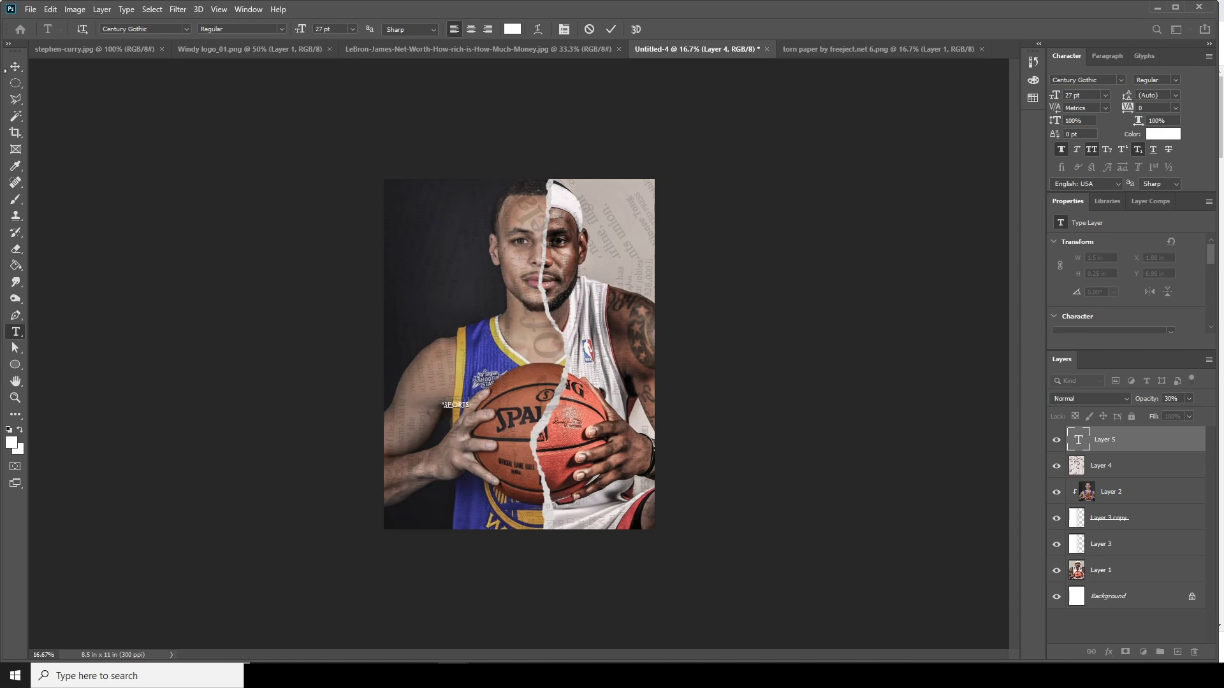
pyautogui.hotkey('ctrl', 'Return')
pyautogui.press('v')
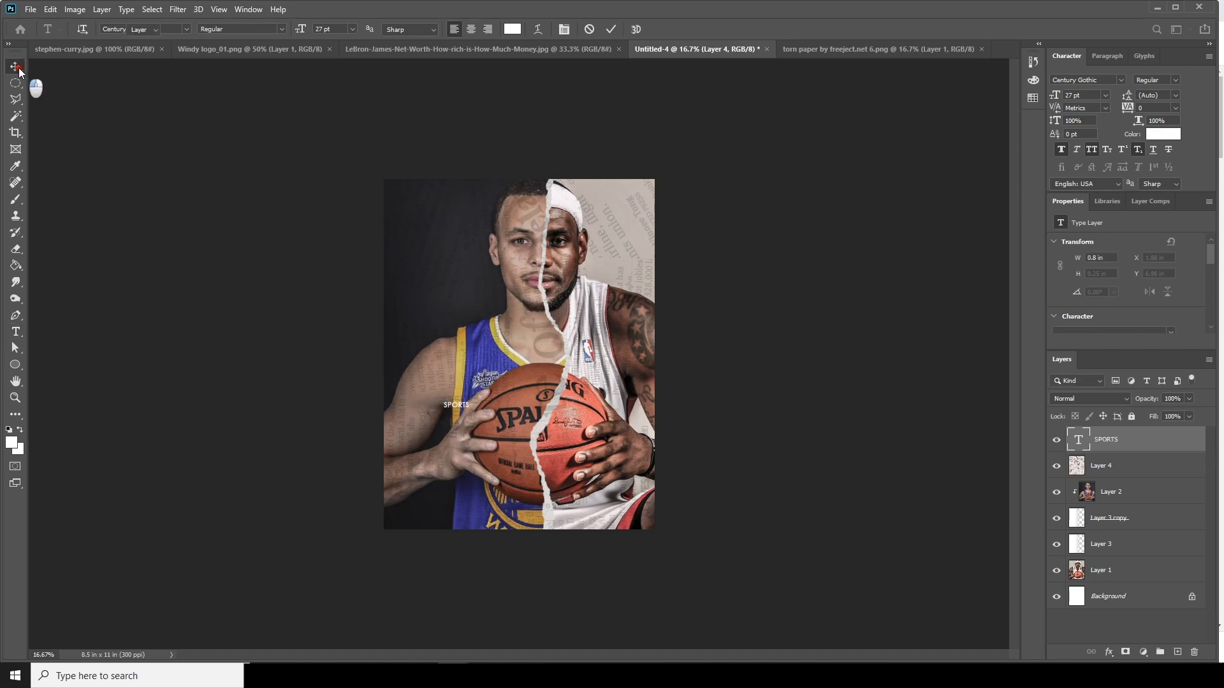
# Duplicate the SPORTS text layer and change the copy's wording to "POSTER".
pyautogui.moveTo(1097, 446); pyautogui.dragTo(1177, 651)
pyautogui.doubleClick(1079, 440)
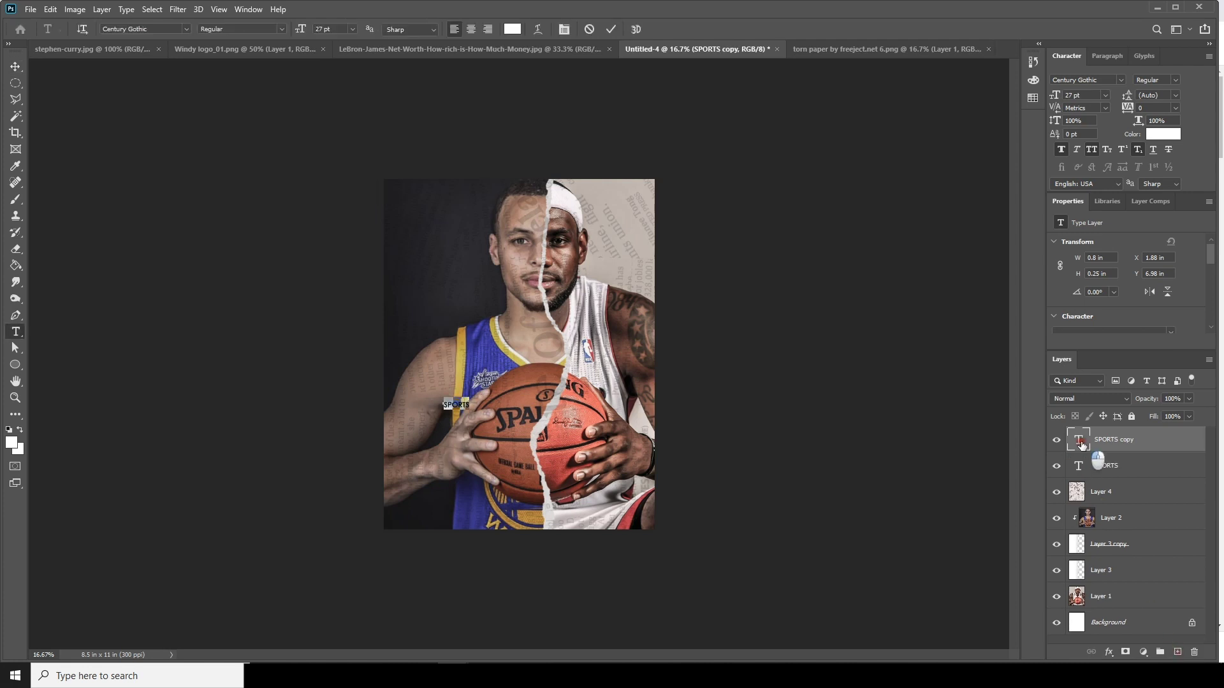
pyautogui.write('ST')
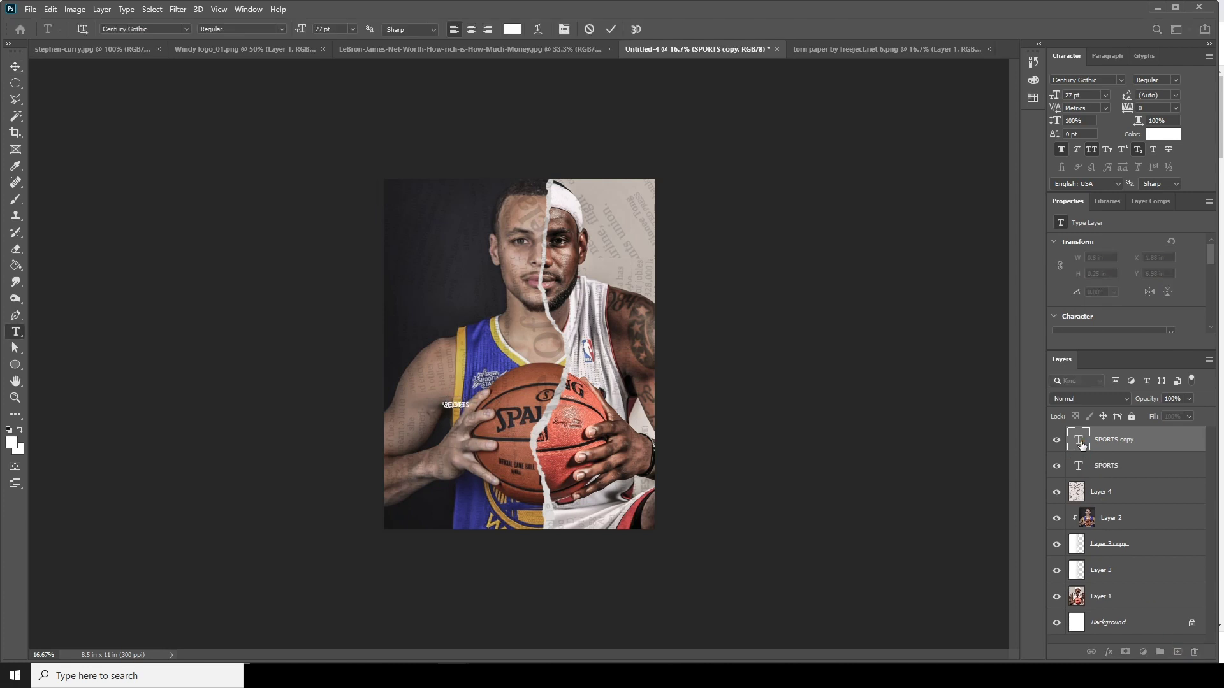
pyautogui.click(15, 67)
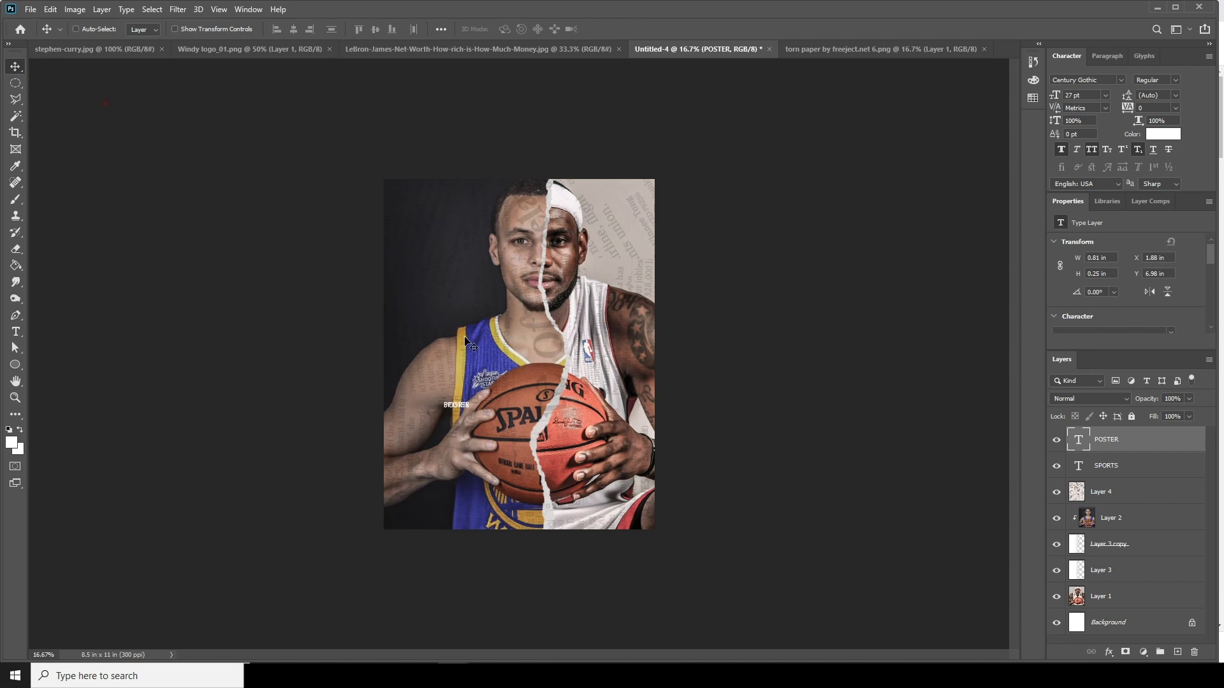
# Move the POSTER text directly beneath the SPORTS text.
pyautogui.hotkey('ctrl', '+')
pyautogui.hotkey('ctrl', 't')
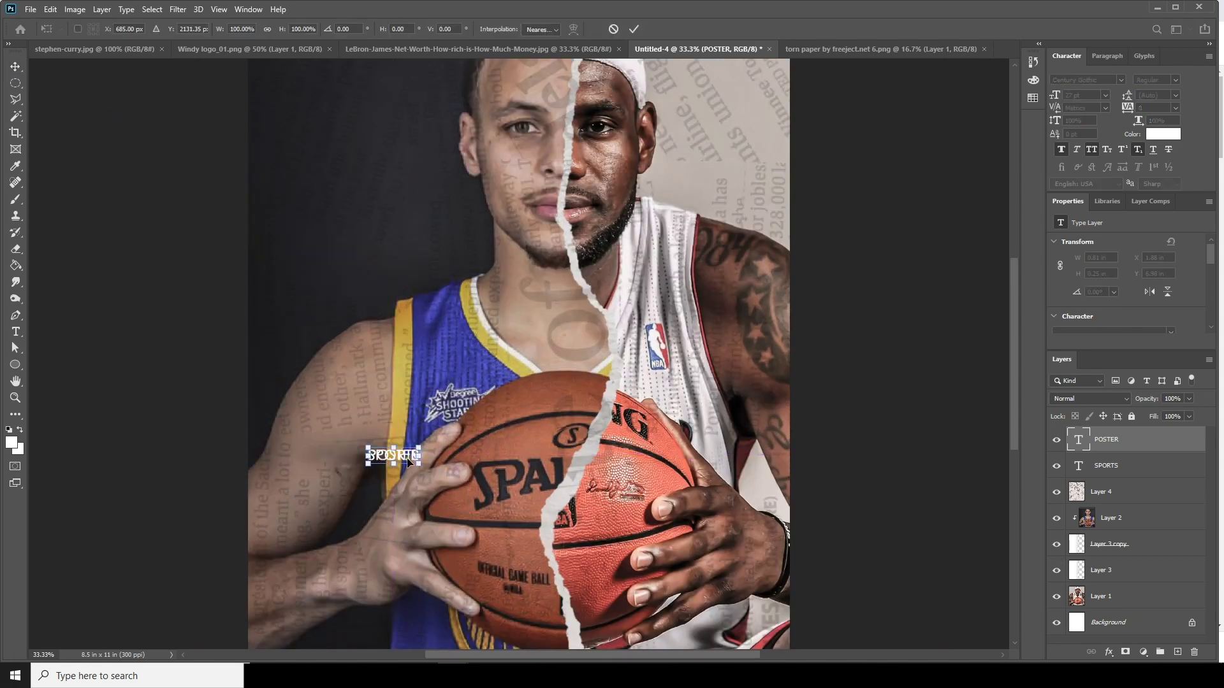
pyautogui.moveTo(409, 464); pyautogui.dragTo(410, 473)
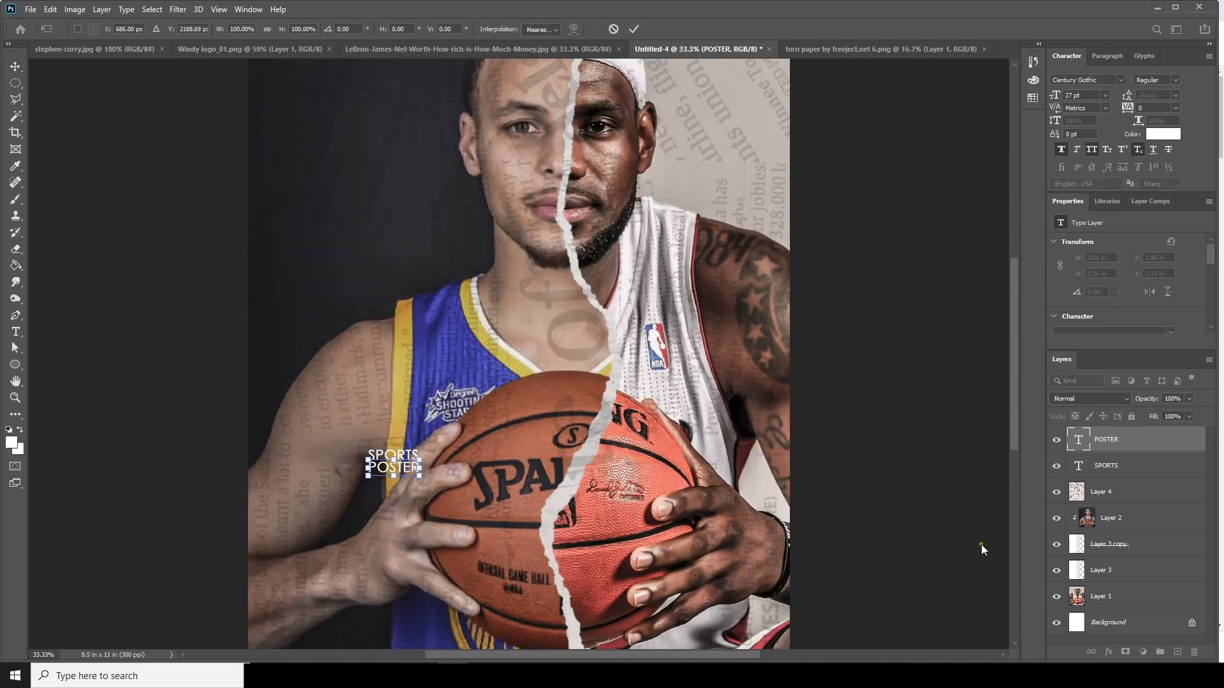
pyautogui.press('Return')
# Change the POSTER text's font to Anton.
pyautogui.doubleClick(1076, 441)
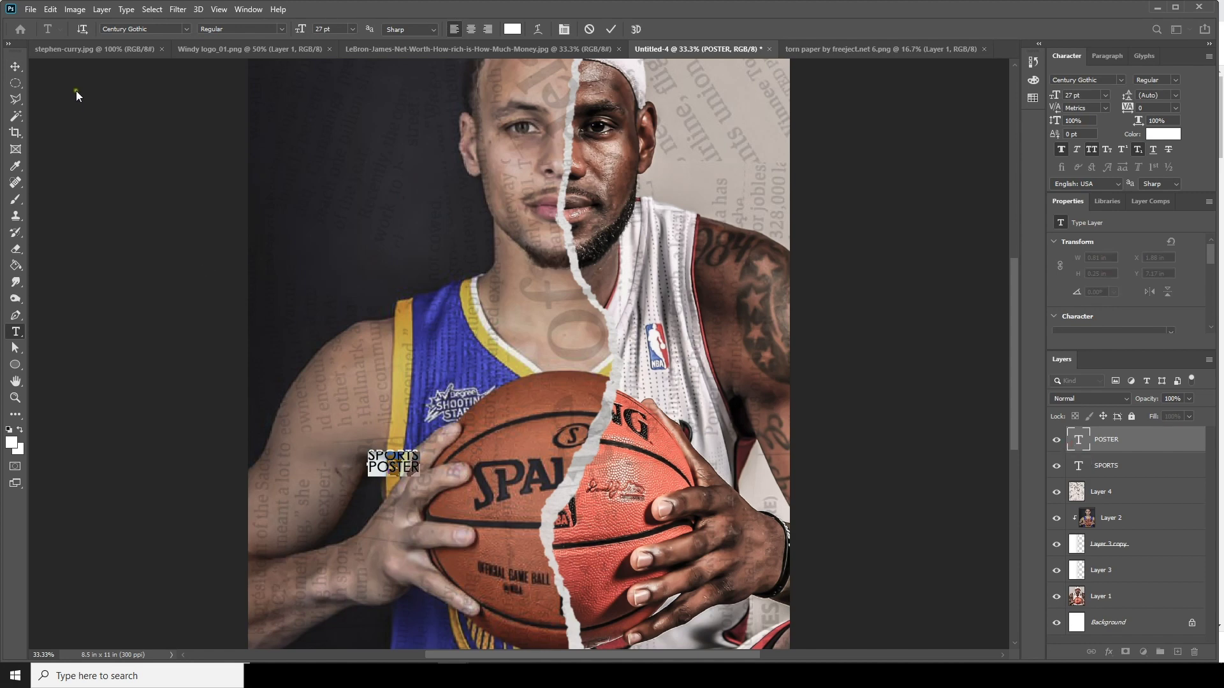
pyautogui.click(187, 28)
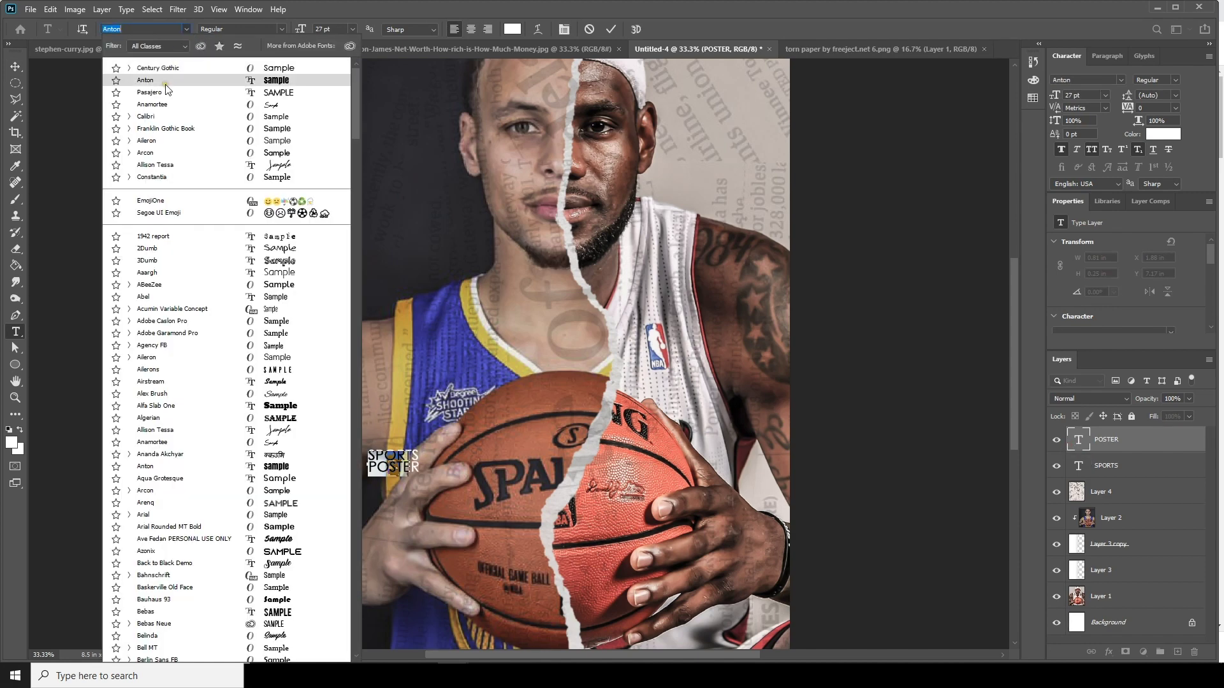
pyautogui.click(166, 84)
pyautogui.click(15, 66)
# Scale the POSTER text up to about 254% and align it with SPORTS, directly beneath that line.
pyautogui.press('ctrl')
pyautogui.hotkey('ctrl', 't')
pyautogui.moveTo(368, 461); pyautogui.dragTo(306, 438)
pyautogui.moveTo(415, 479); pyautogui.dragTo(471, 504)
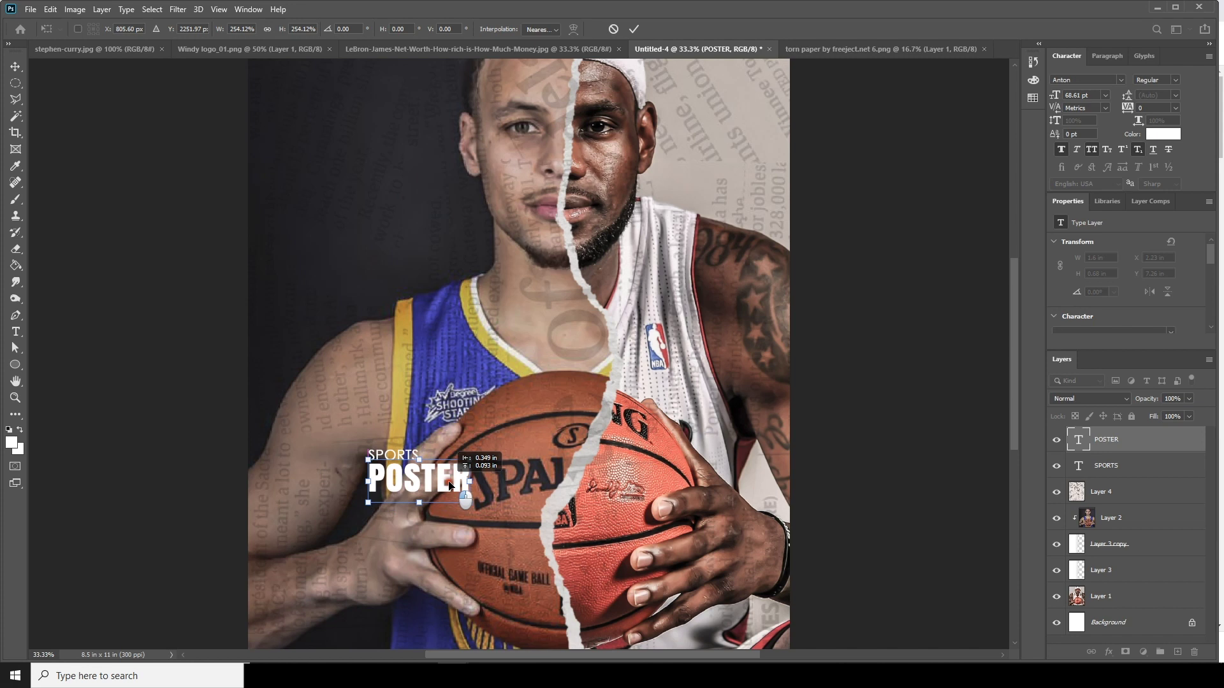
pyautogui.press('Return')
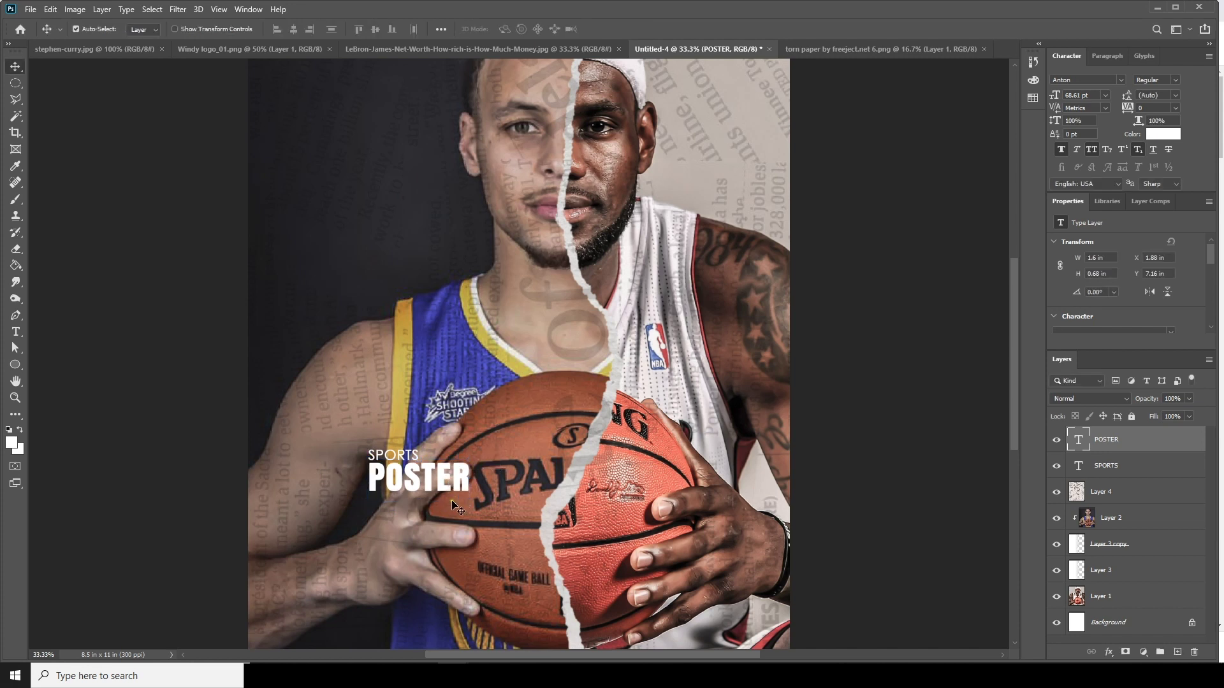
# Duplicate the POSTER text layer and change the copy's wording to "DESIGN".
pyautogui.moveTo(1083, 454); pyautogui.dragTo(1177, 651)
pyautogui.doubleClick(1080, 444)
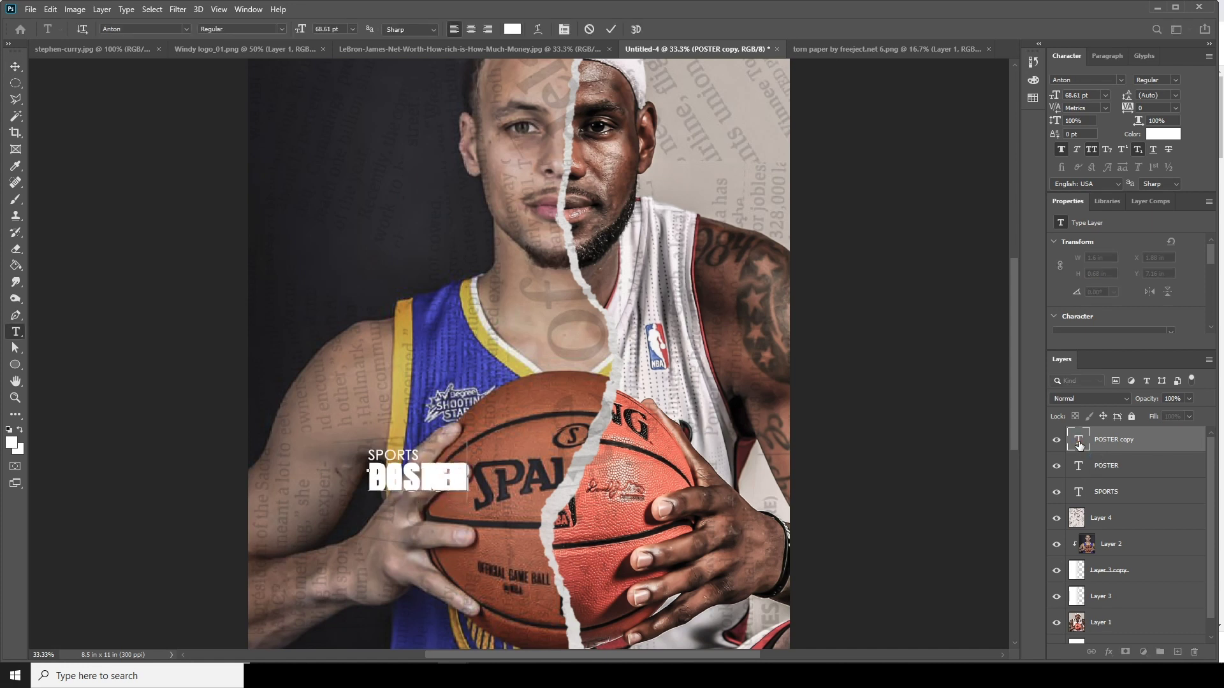
pyautogui.write('DESIGN')
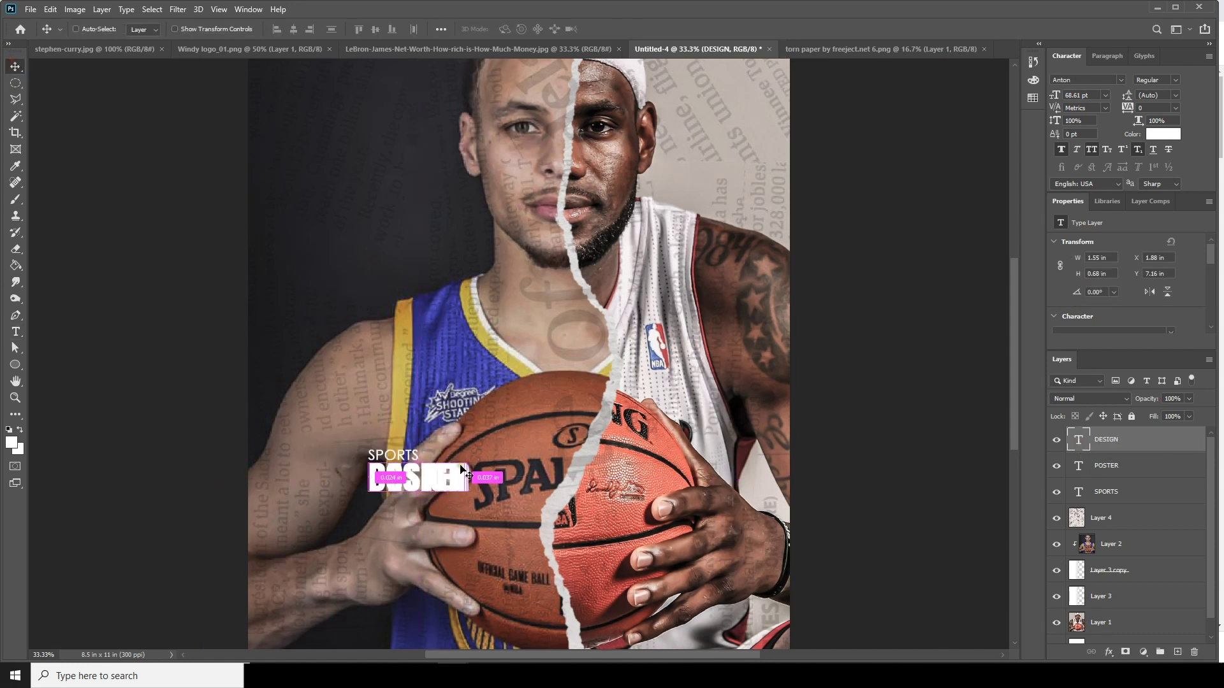
# Scale the DESIGN text up to about 157% and place it beneath POSTER, aligned to the same left edge.
pyautogui.moveTo(434, 494); pyautogui.dragTo(503, 553)
pyautogui.moveTo(446, 520); pyautogui.dragTo(469, 524)
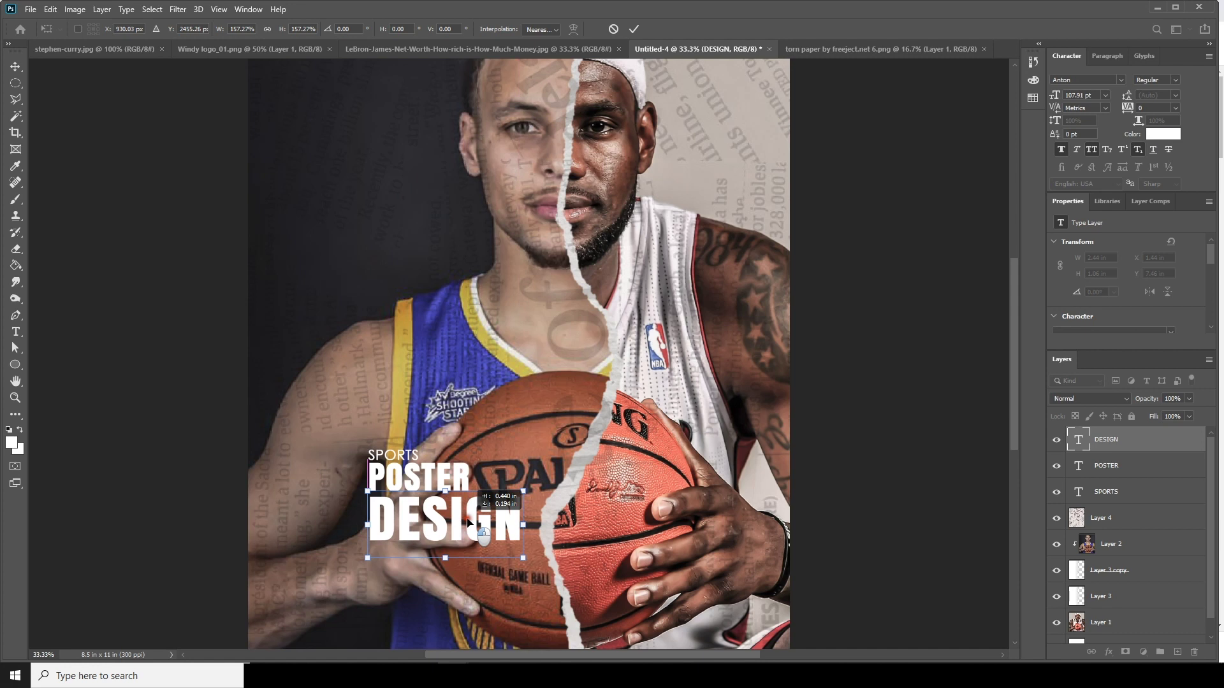
pyautogui.moveTo(517, 523); pyautogui.dragTo(516, 521)
pyautogui.press('Return')
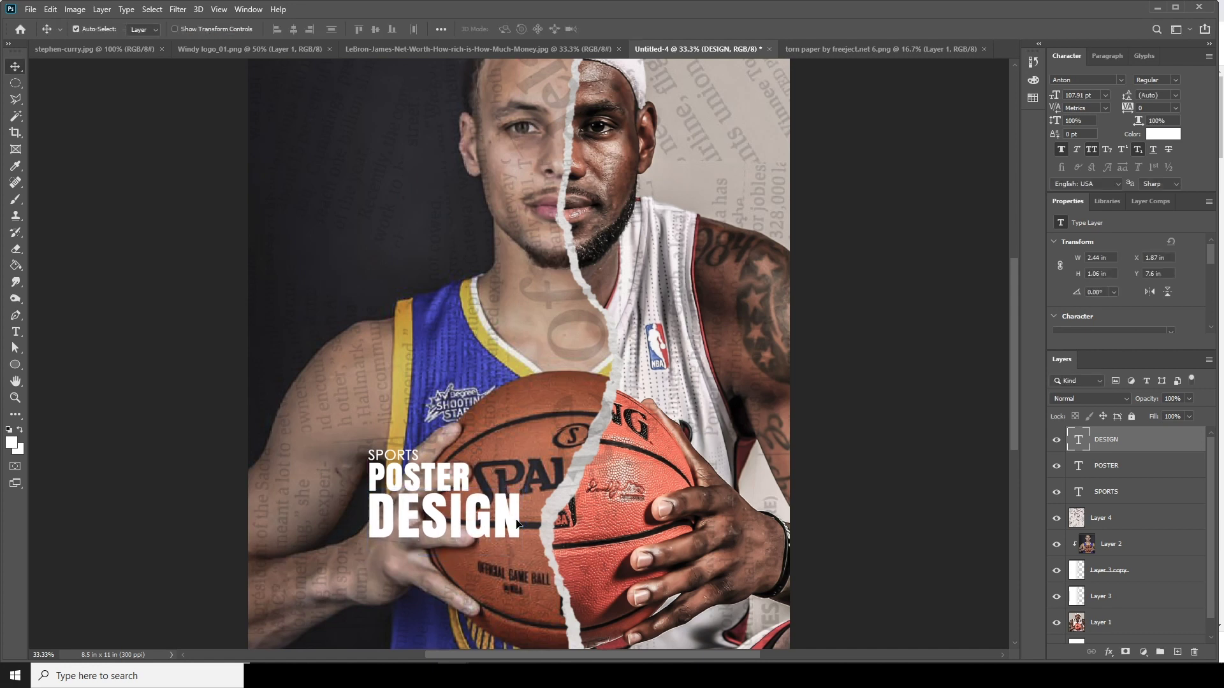
# Duplicate the DESIGN text layer and change the copy's wording to "TUTORIAL".
pyautogui.moveTo(1081, 441); pyautogui.dragTo(1176, 652)
pyautogui.doubleClick(1077, 440)
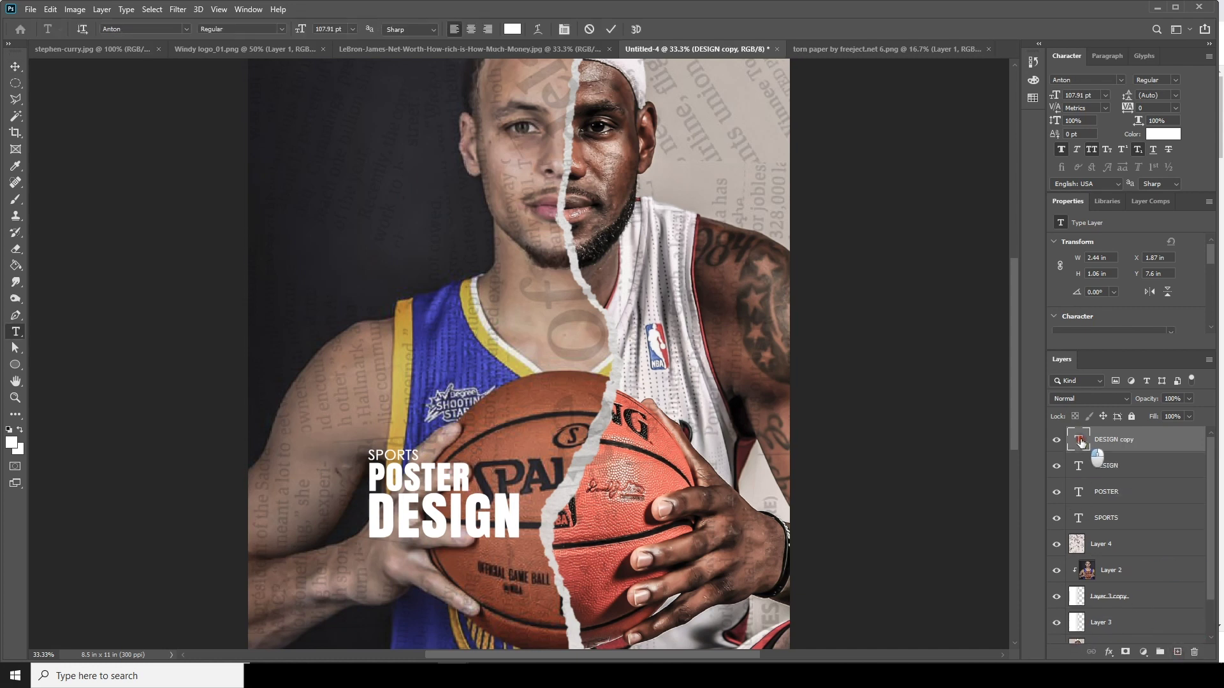
pyautogui.write('DESIGN')
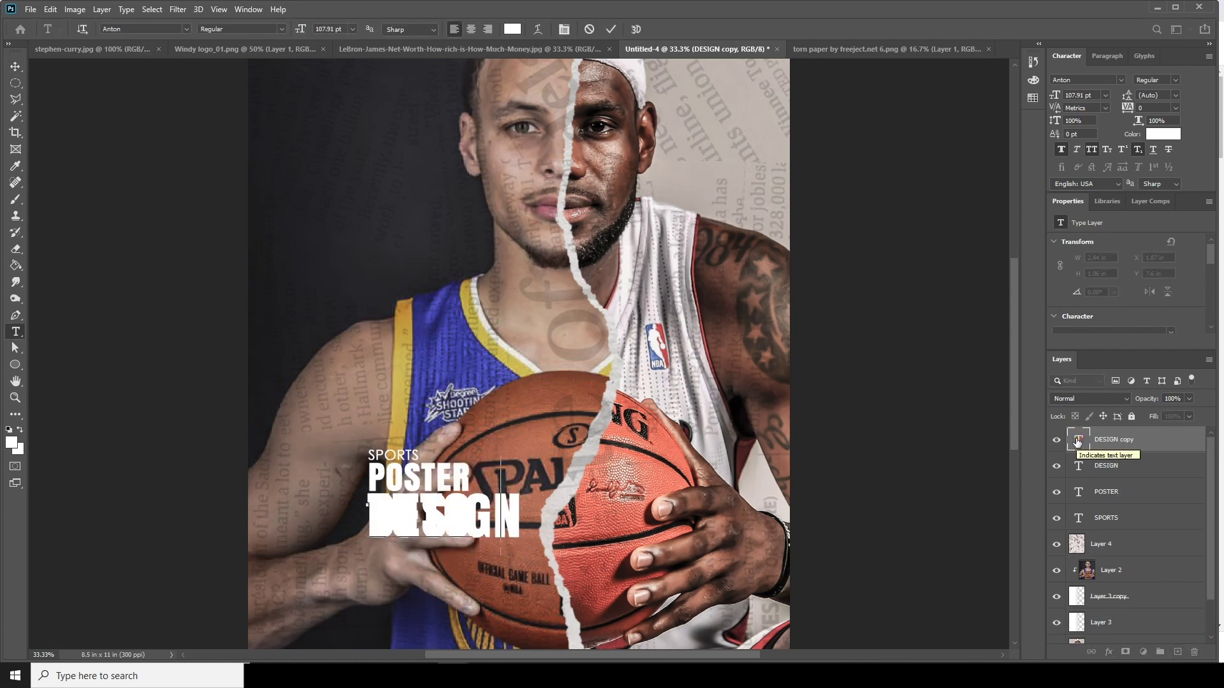
pyautogui.write('AL')
pyautogui.click(15, 66)
# Move the TUTORIAL text just beneath DESIGN and nudge it into line with the other words' left edge.
pyautogui.hotkey('ctrl', 't')
pyautogui.moveTo(495, 523); pyautogui.dragTo(496, 572)
pyautogui.press('Up')
pyautogui.press('Up')
pyautogui.press('Up')
pyautogui.press('Up')
pyautogui.press('Up')
pyautogui.press('Up')
pyautogui.press('Up')
pyautogui.press('Up')
pyautogui.press('Up')
pyautogui.press('Up')
pyautogui.press('Up')
pyautogui.press('Up')
pyautogui.press('Right')
pyautogui.press('Right')
pyautogui.press('Right')
pyautogui.press('Right')
pyautogui.press('Right')
pyautogui.press('Right')
pyautogui.press('Right')
pyautogui.press('Right')
pyautogui.press('Right')
pyautogui.press('Right')
pyautogui.press('Right')
pyautogui.press('Right')
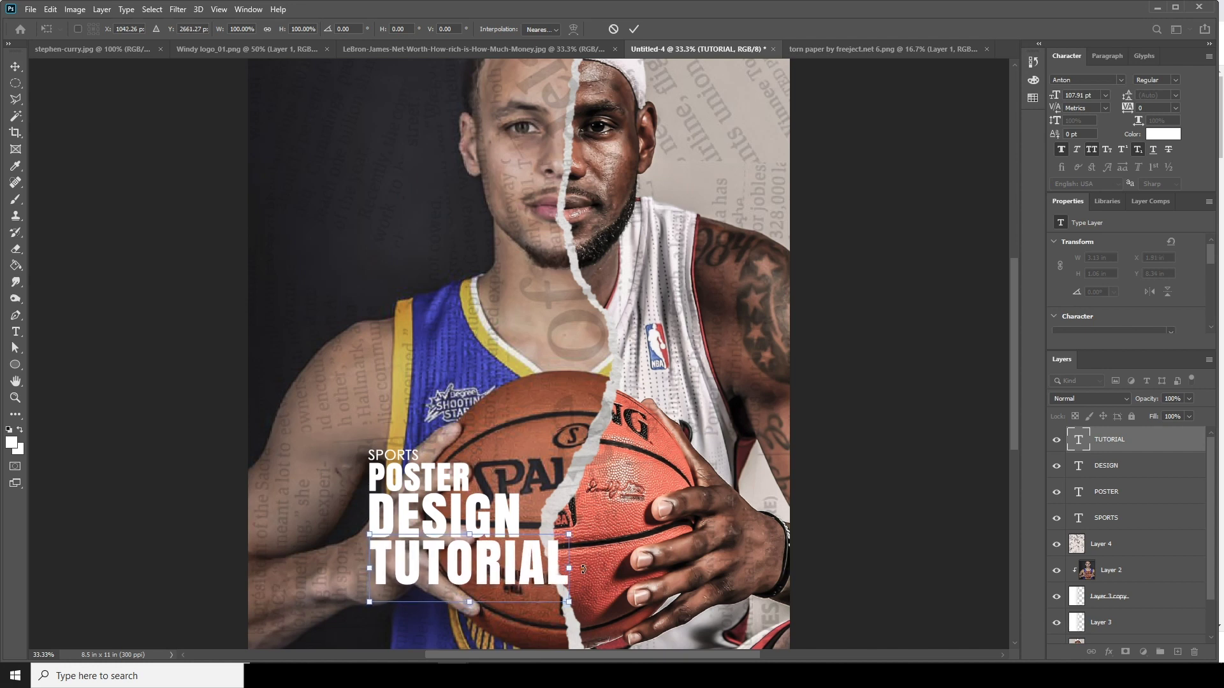
pyautogui.press('Return')
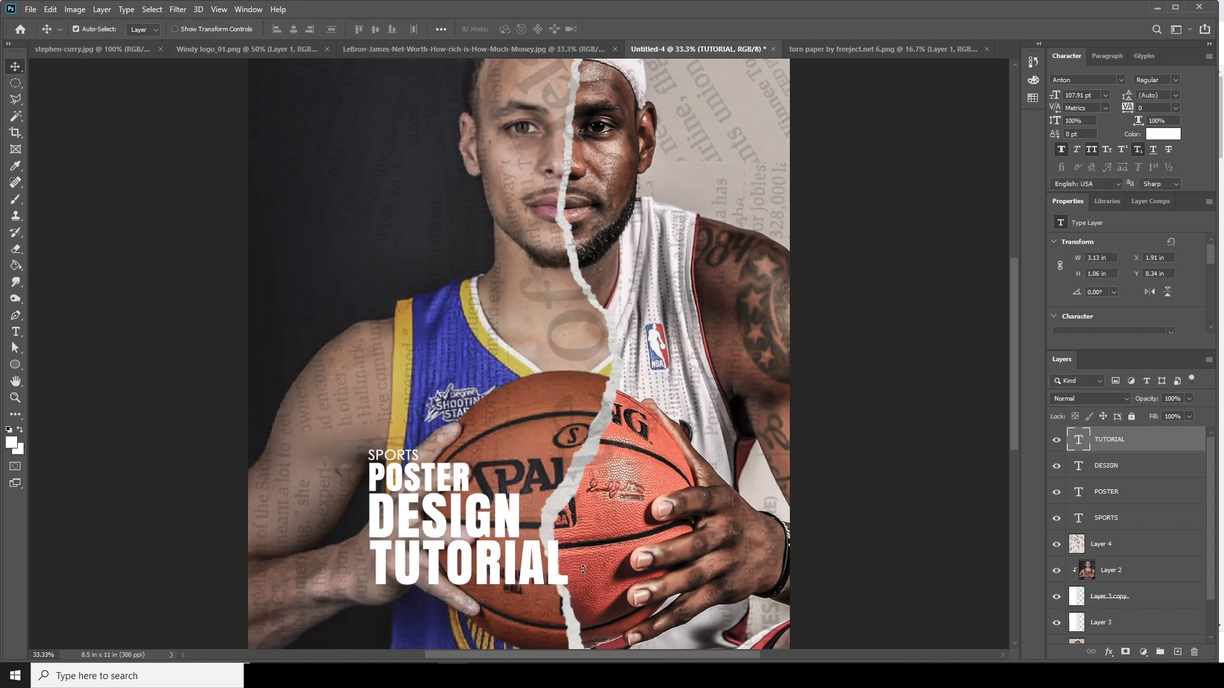
# Scale the SPORTS text up to about 159%, keeping it directly above POSTER.
pyautogui.rightClick(418, 457)
pyautogui.click(430, 463)
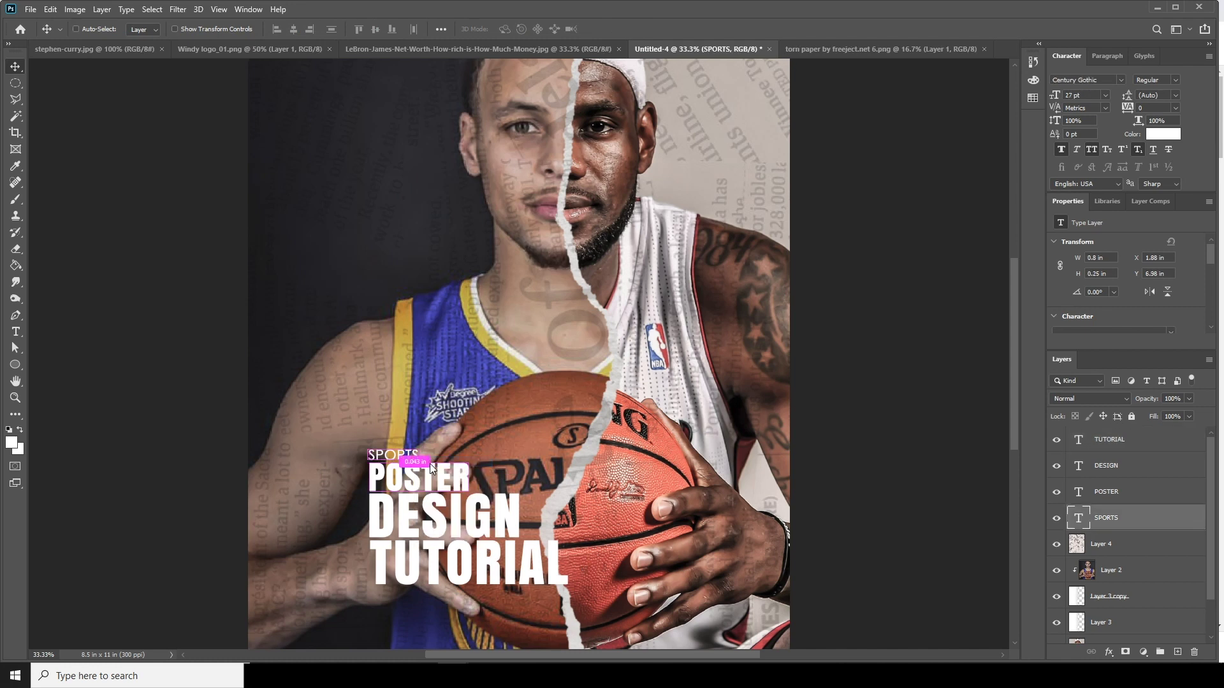
pyautogui.hotkey('ctrl', 't')
pyautogui.moveTo(419, 462)
pyautogui.mouseDown()
pyautogui.moveTo(438, 473)
pyautogui.moveTo(439, 458)
pyautogui.mouseUp()
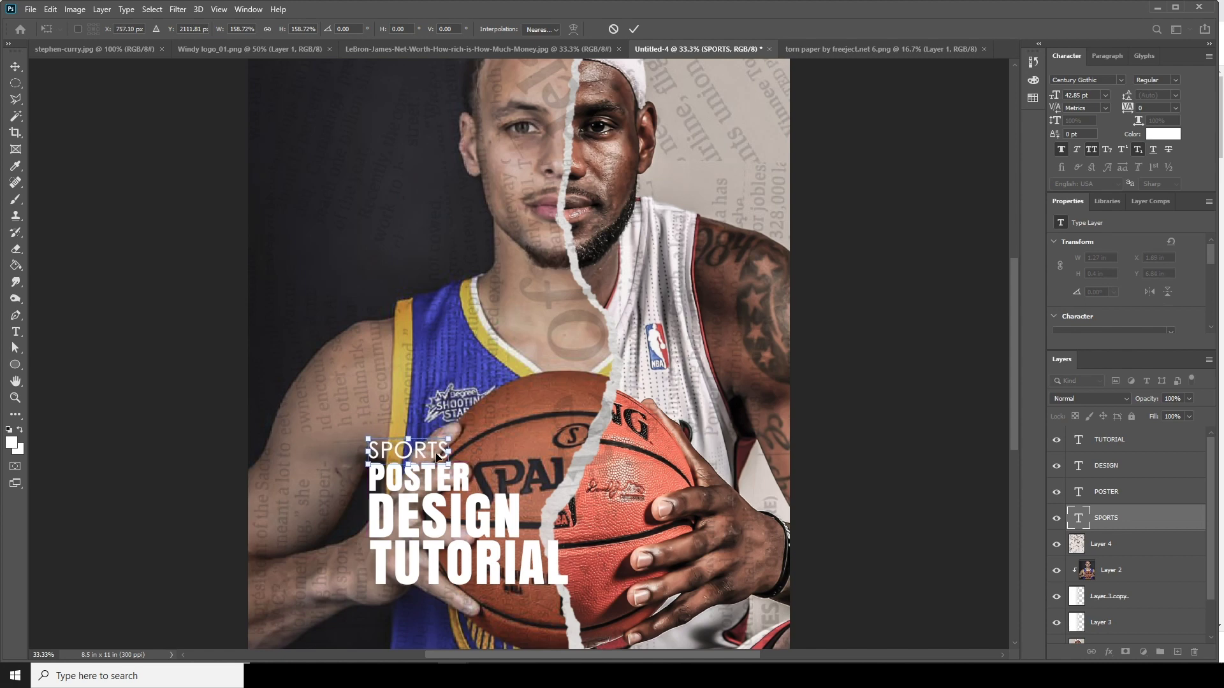
pyautogui.press('Return')
# Select all four text layers and move them together into the poster's lower-left corner.
pyautogui.hotkey('ctrl', '-')
pyautogui.hotkey('ctrl', '-')
pyautogui.hotkey('ctrl', '-')
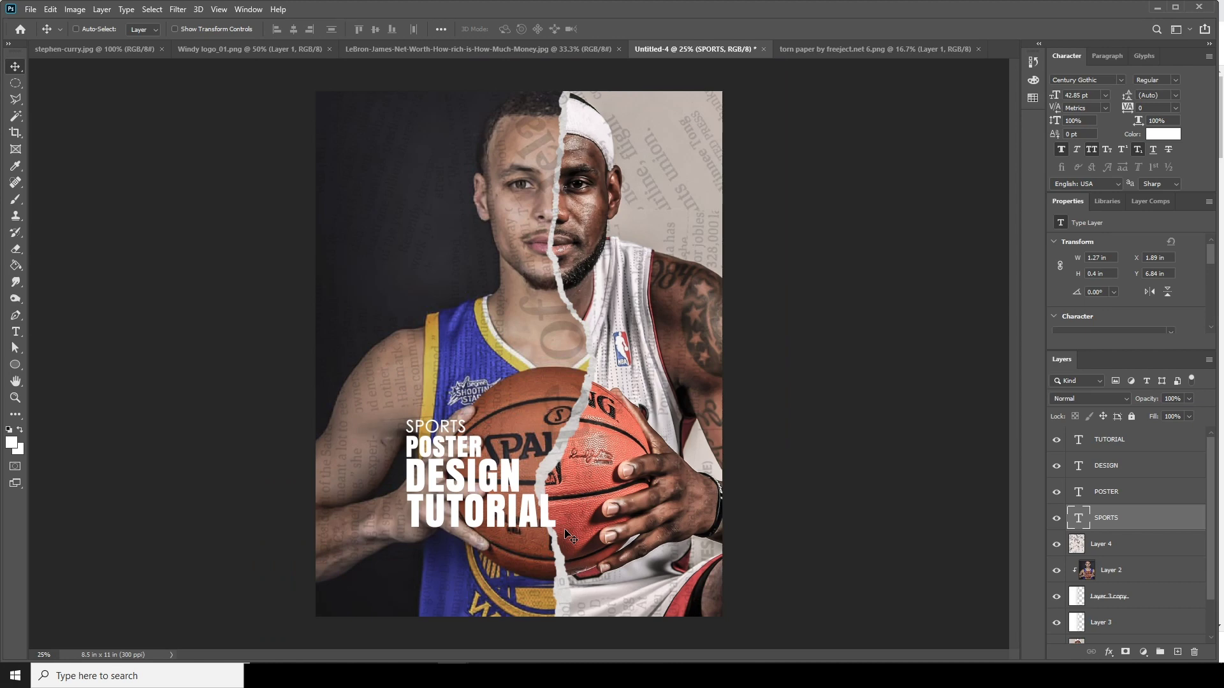
pyautogui.hotkey('ctrl', '+')
pyautogui.keyDown('shift'); pyautogui.click(1113, 441); pyautogui.keyUp('shift')
pyautogui.hotkey('ctrl', 't')
pyautogui.moveTo(494, 446); pyautogui.dragTo(453, 483)
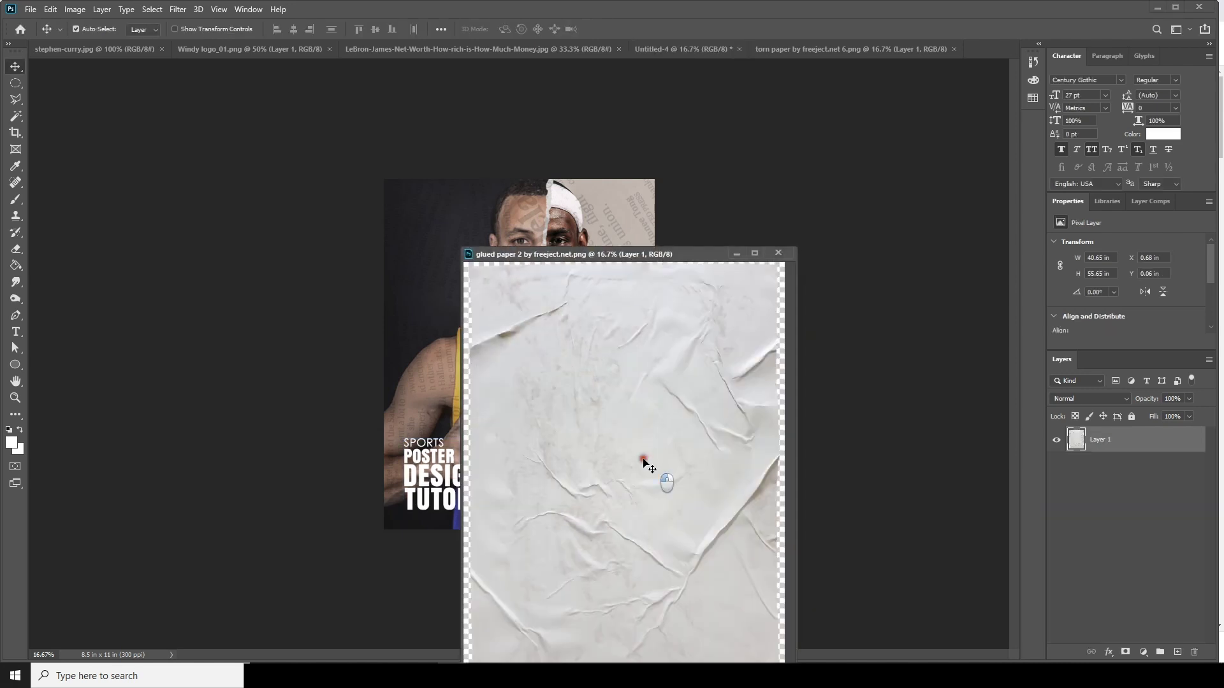
# Copy the glued paper texture into the poster document as a new top layer and minimize the texture's window.
pyautogui.moveTo(659, 495); pyautogui.dragTo(461, 201)
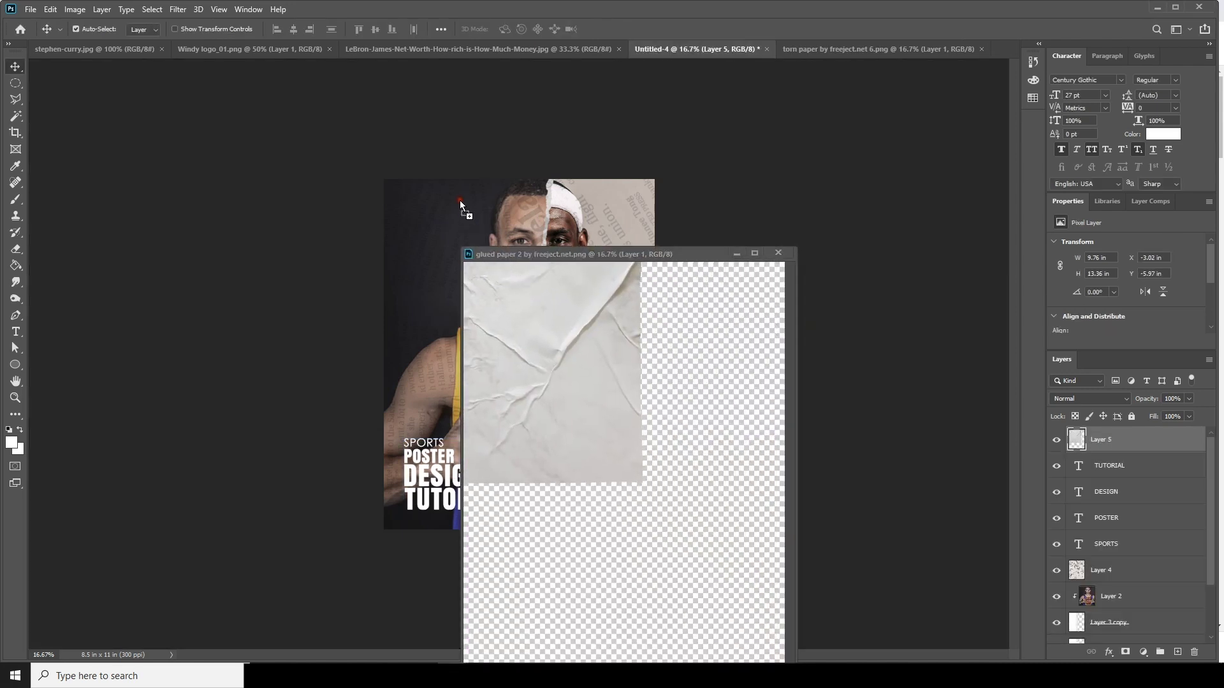
pyautogui.click(739, 253)
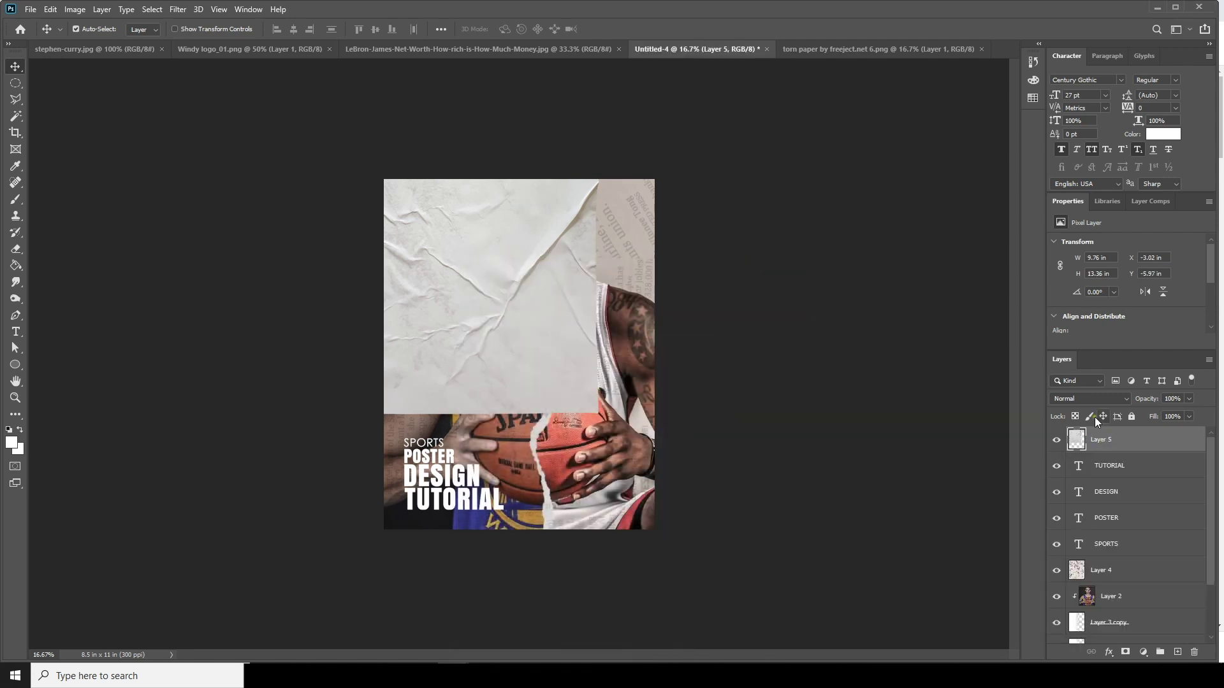
# Set the blend mode of the glued paper texture layer to Multiply.
pyautogui.click(1091, 396)
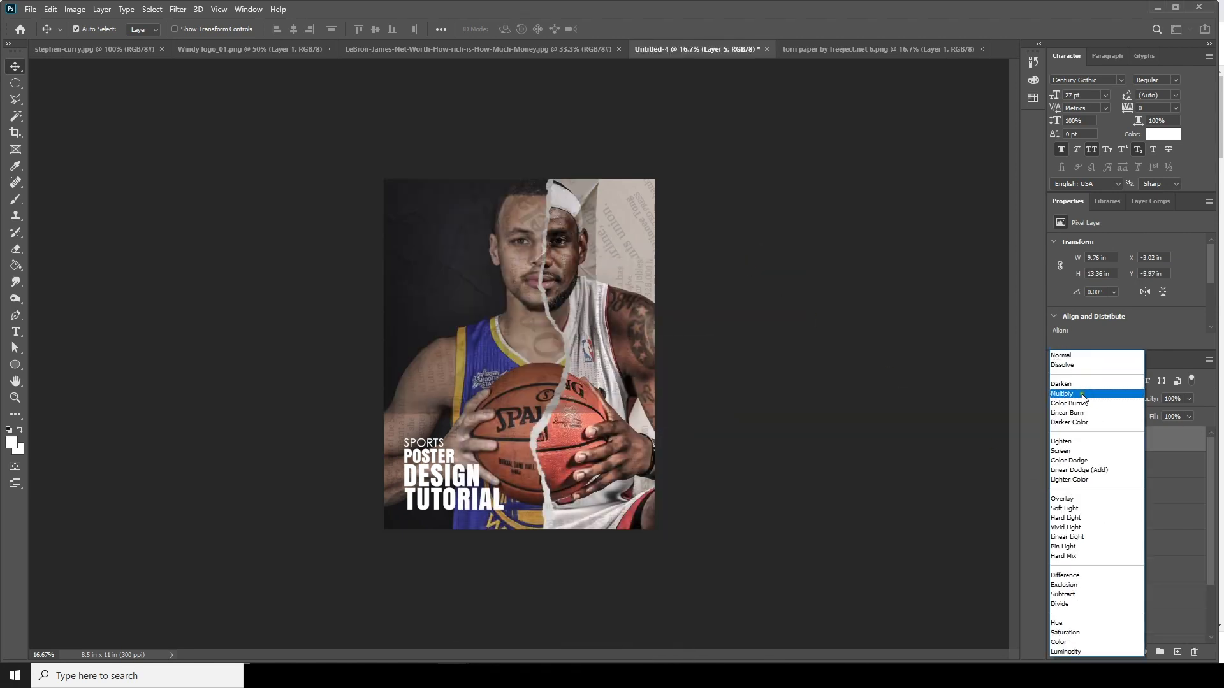
pyautogui.click(1084, 395)
pyautogui.press('ctrl')
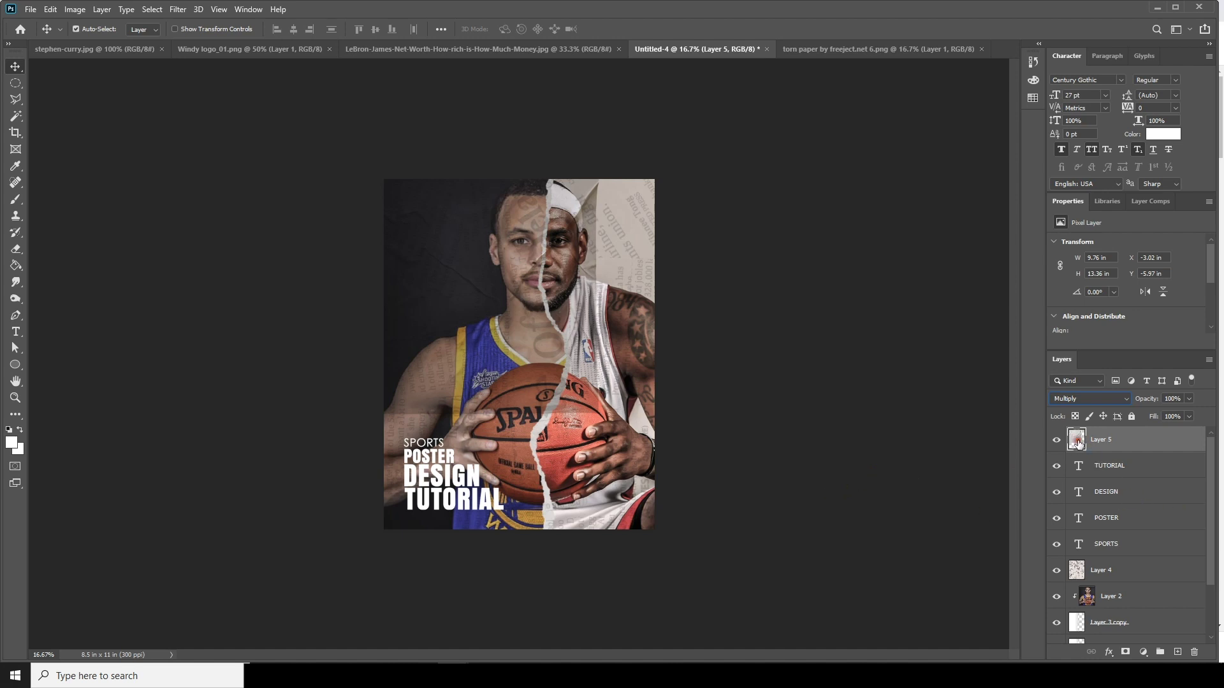
# Move the glued paper texture over the whole poster and scale it to about 9.71 by 13.3 in.
pyautogui.hotkey('ctrl', 't')
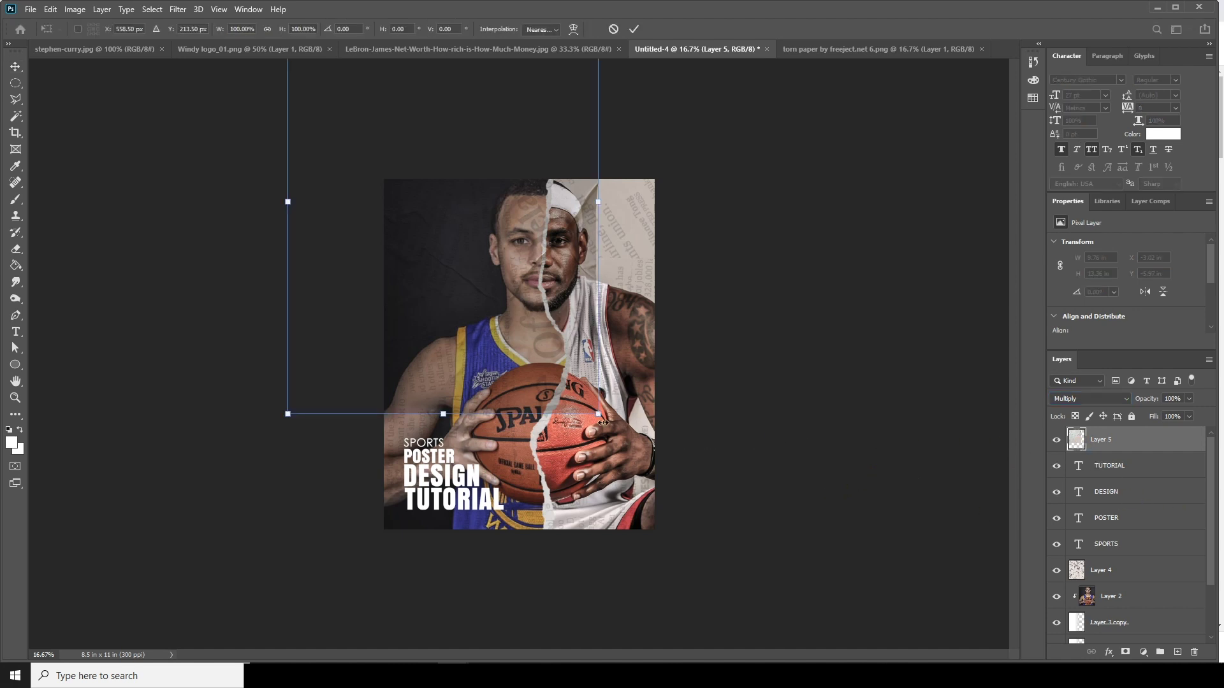
pyautogui.moveTo(566, 377); pyautogui.dragTo(631, 531)
pyautogui.moveTo(663, 569); pyautogui.dragTo(661, 567)
pyautogui.moveTo(617, 525); pyautogui.dragTo(624, 531)
pyautogui.press('Return')
pyautogui.hotkey('ctrl', '-')
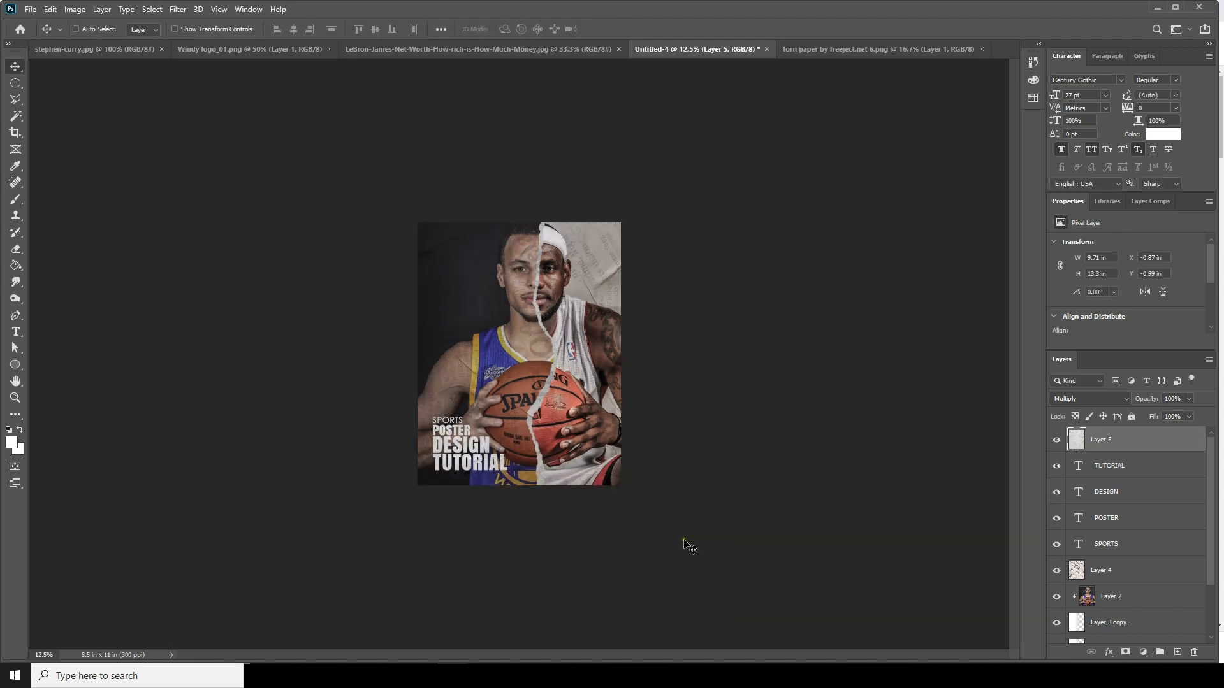
pyautogui.hotkey('ctrl', '+')
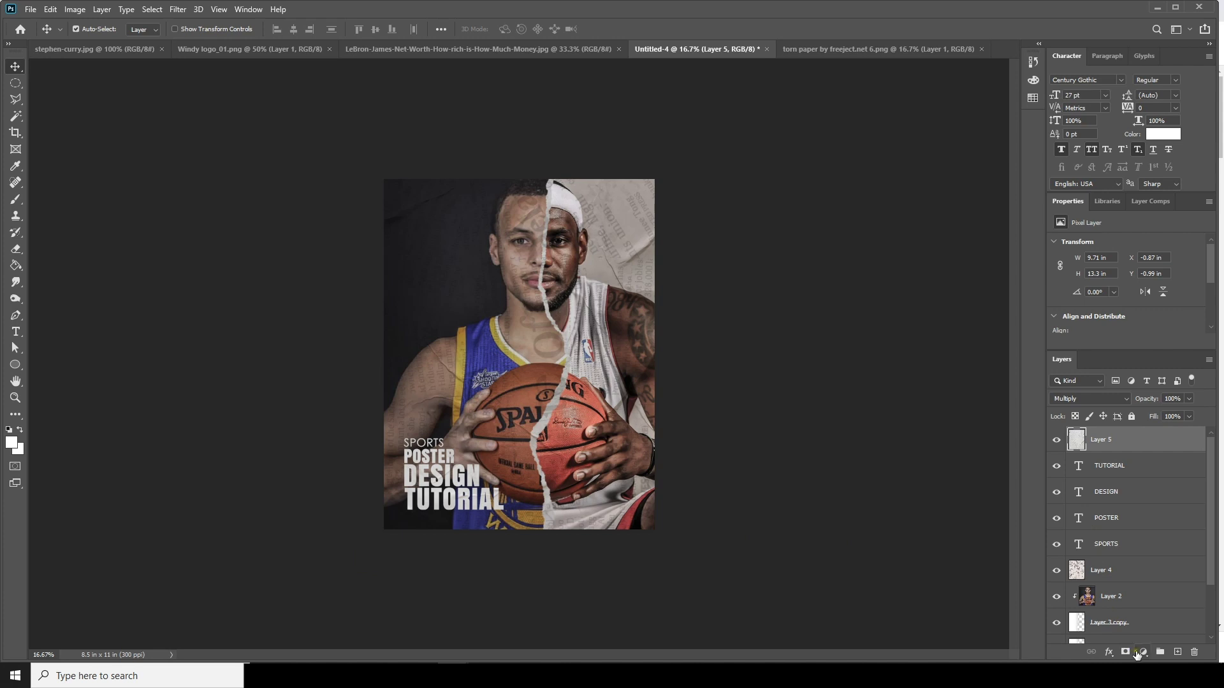
# Add a Color Lookup adjustment layer above the paper texture and load the 3D LUT file windymoodlut 2020.cube.
pyautogui.click(1144, 653)
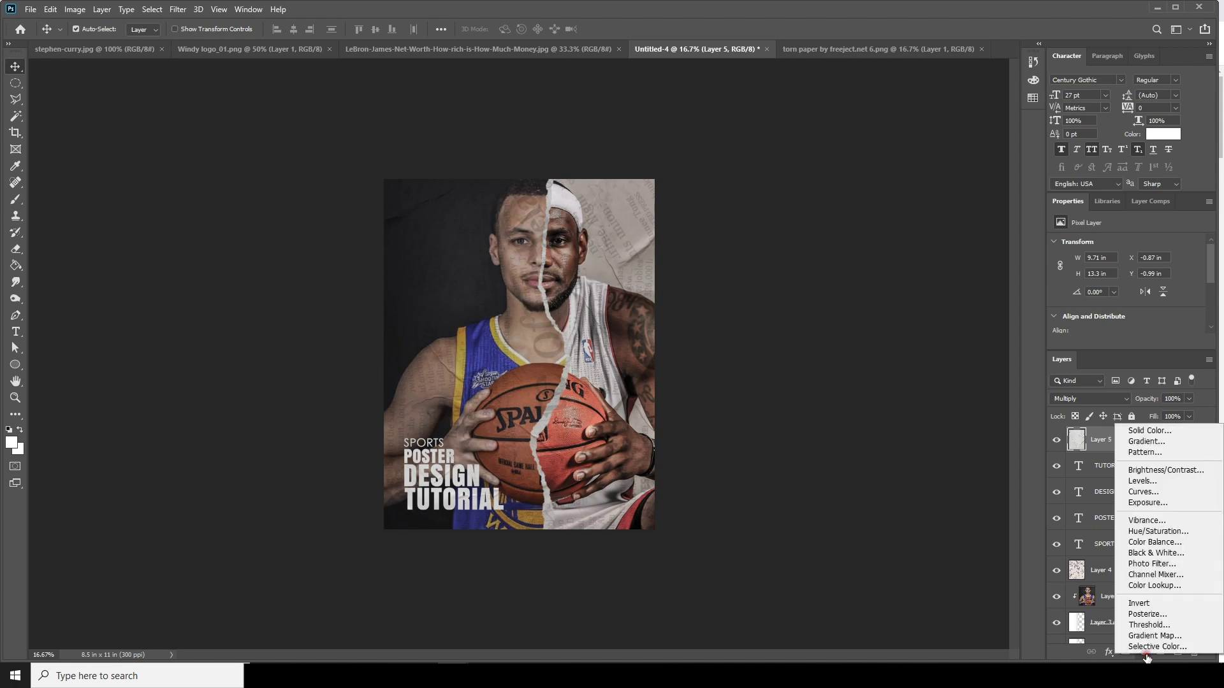
pyautogui.click(1155, 585)
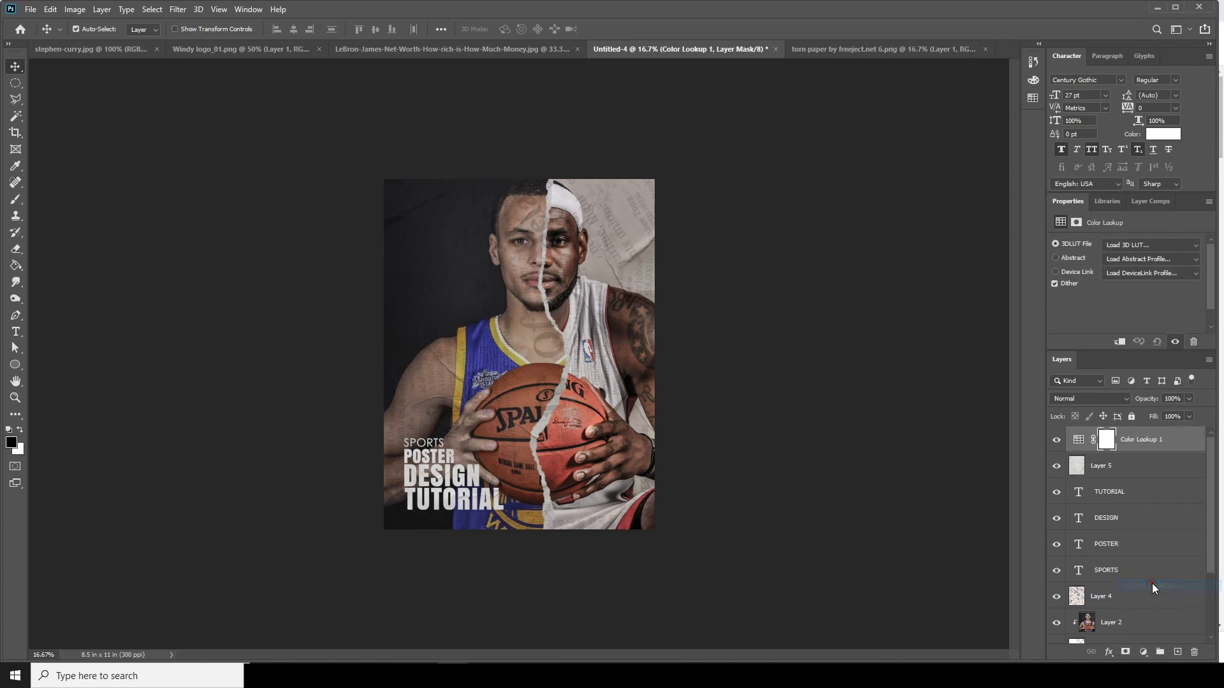
pyautogui.click(1115, 245)
pyautogui.click(1120, 255)
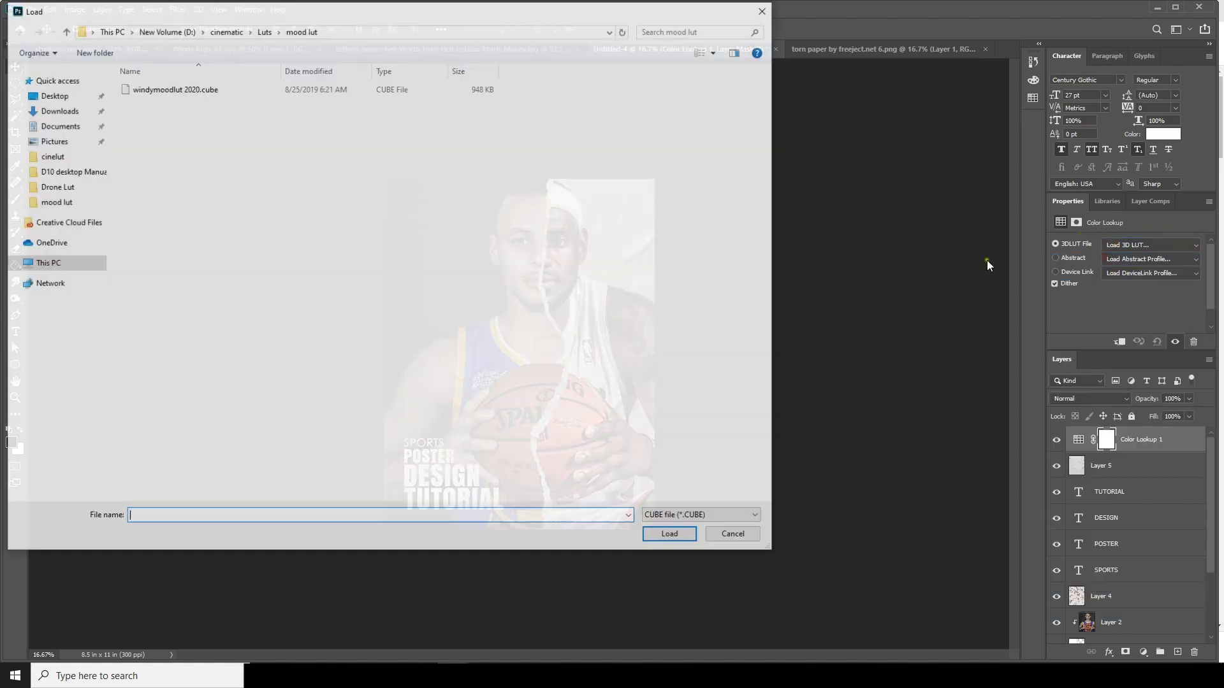
pyautogui.click(188, 89)
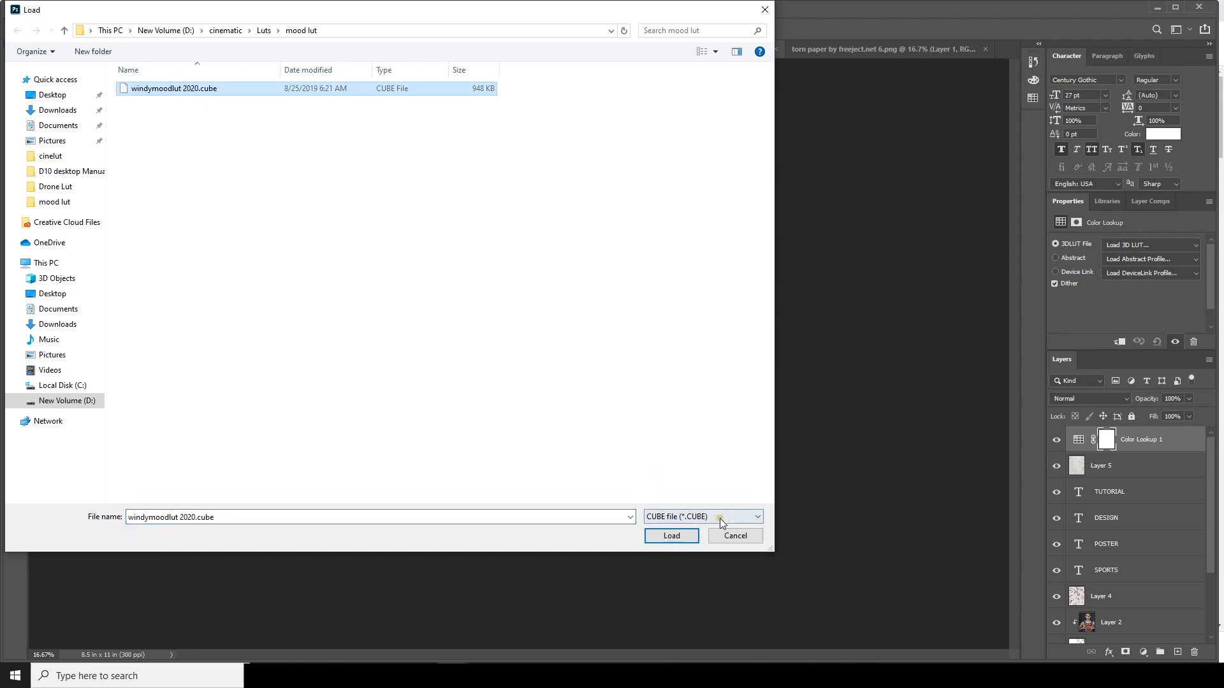
pyautogui.click(659, 537)
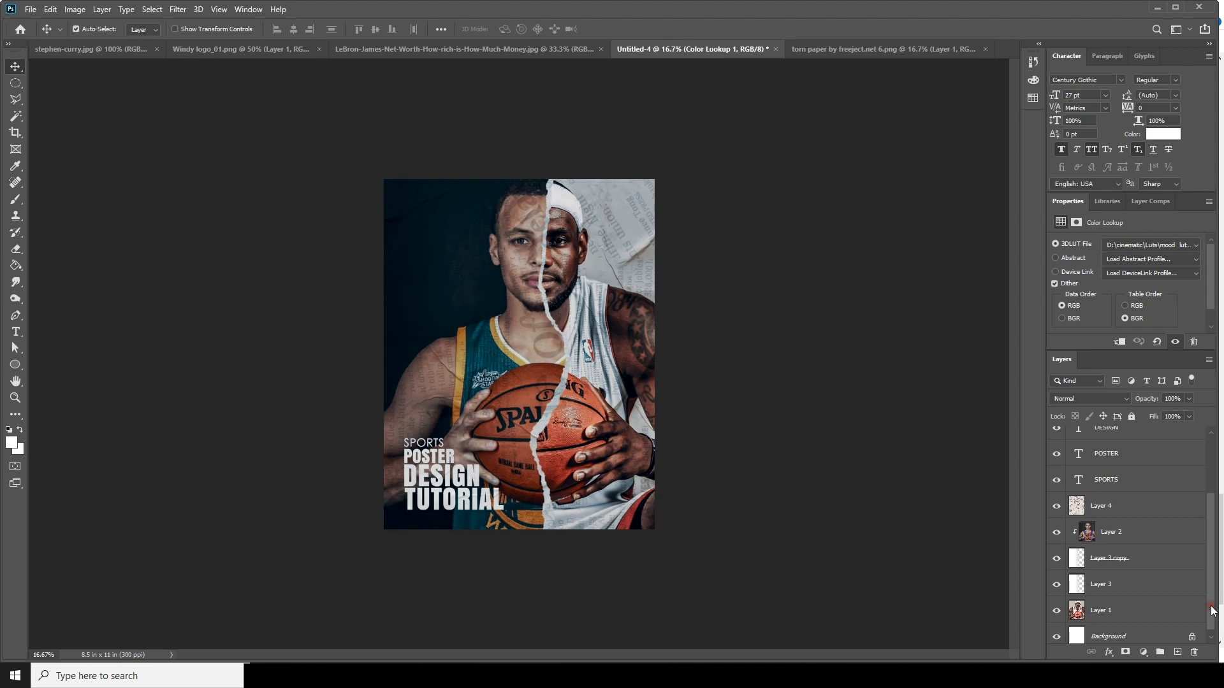
pyautogui.hotkey('ctrl', '-')
pyautogui.hotkey('ctrl', '+')
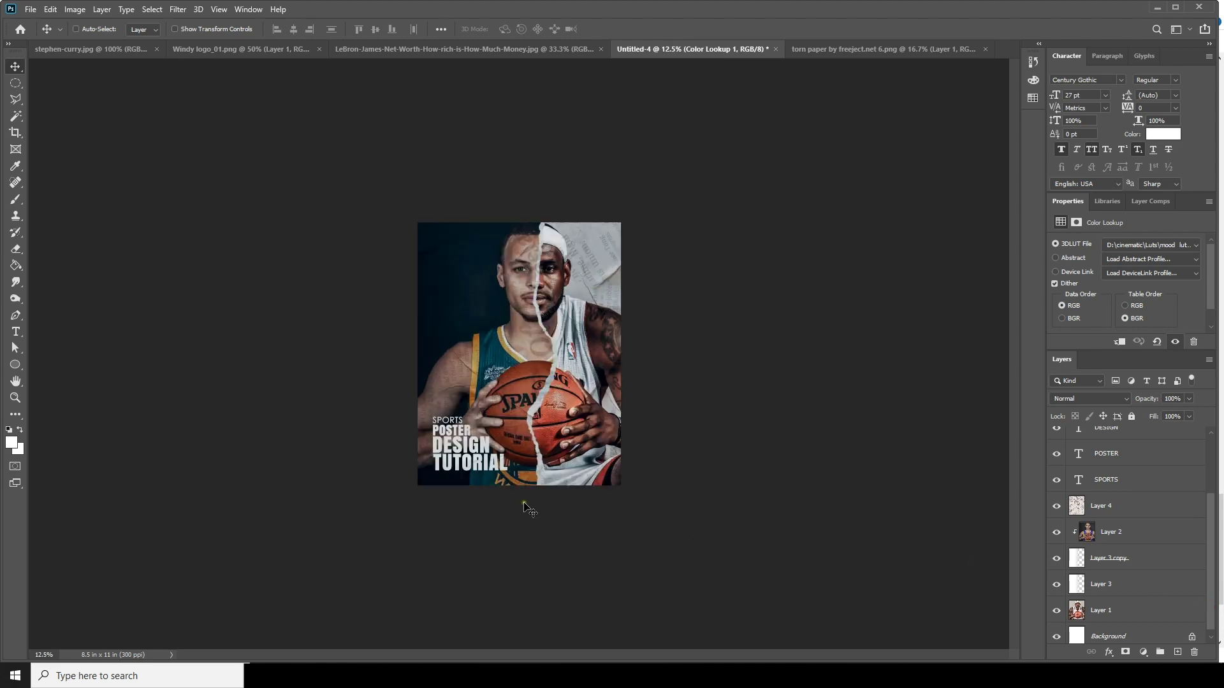
pyautogui.hotkey('ctrl', '+')
pyautogui.hotkey('ctrl', '-')
pyautogui.hotkey('ctrl', '-')
pyautogui.hotkey('ctrl', '+')
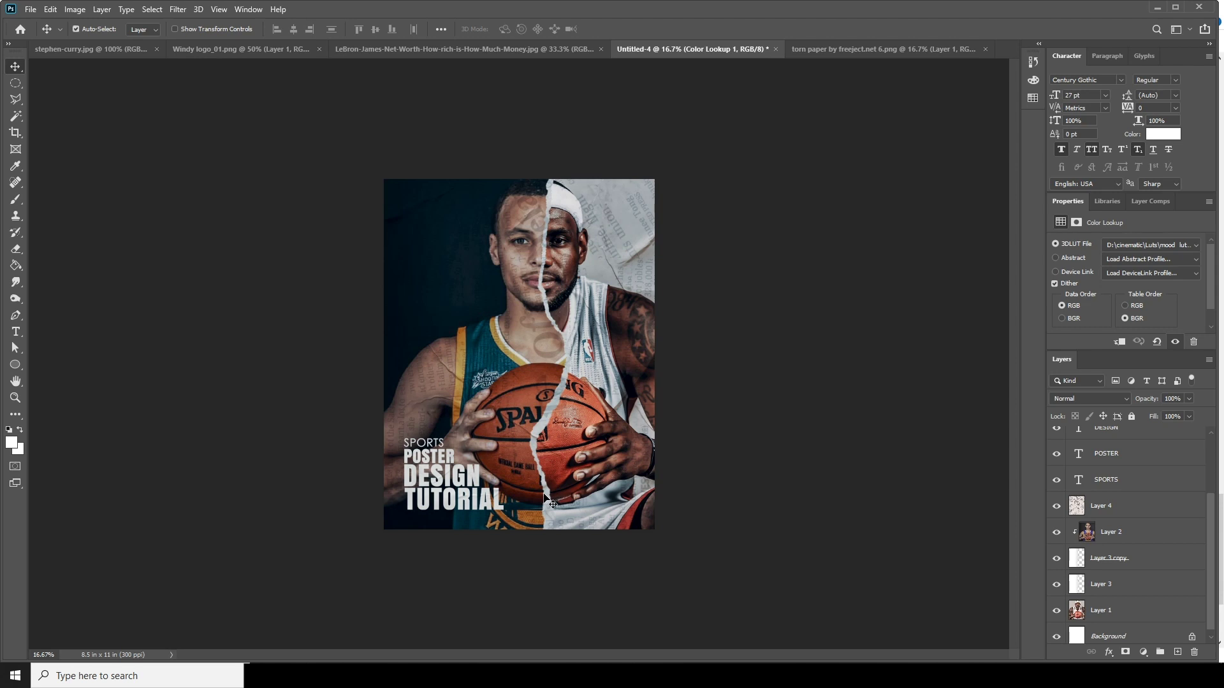